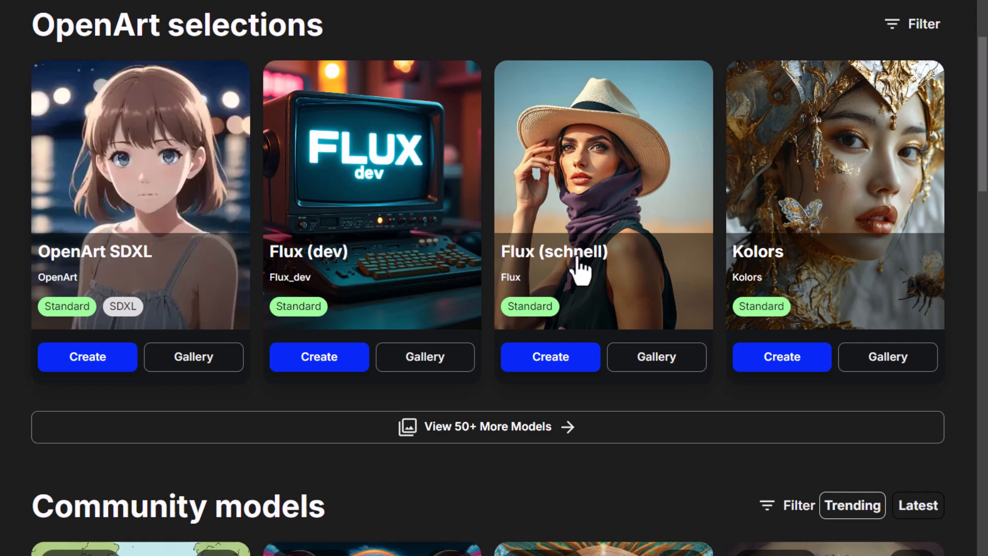
Step: Open the full OpenArt selections list and examine the available models
scroll(686, 452, down, 4)
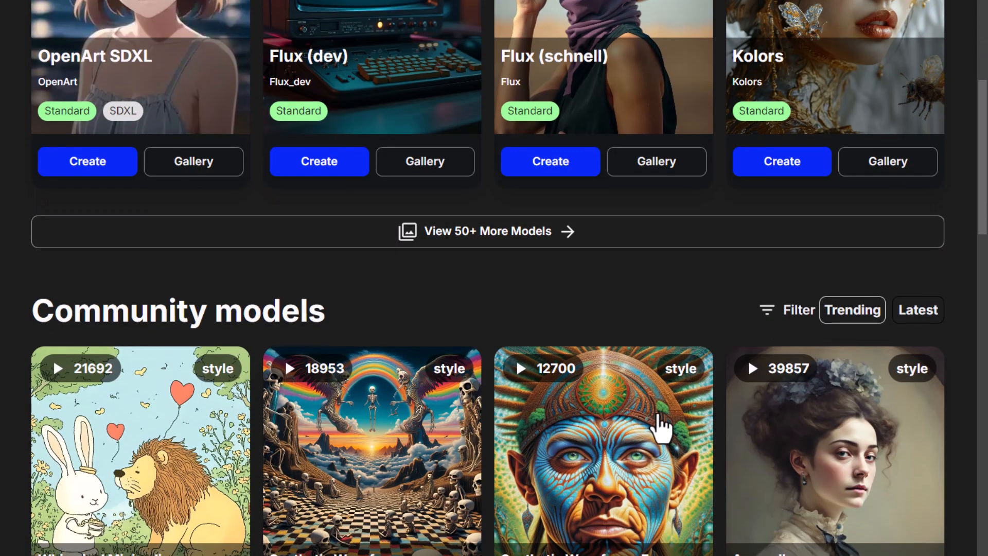
scroll(664, 427, down, 4)
scroll(595, 429, up, 6)
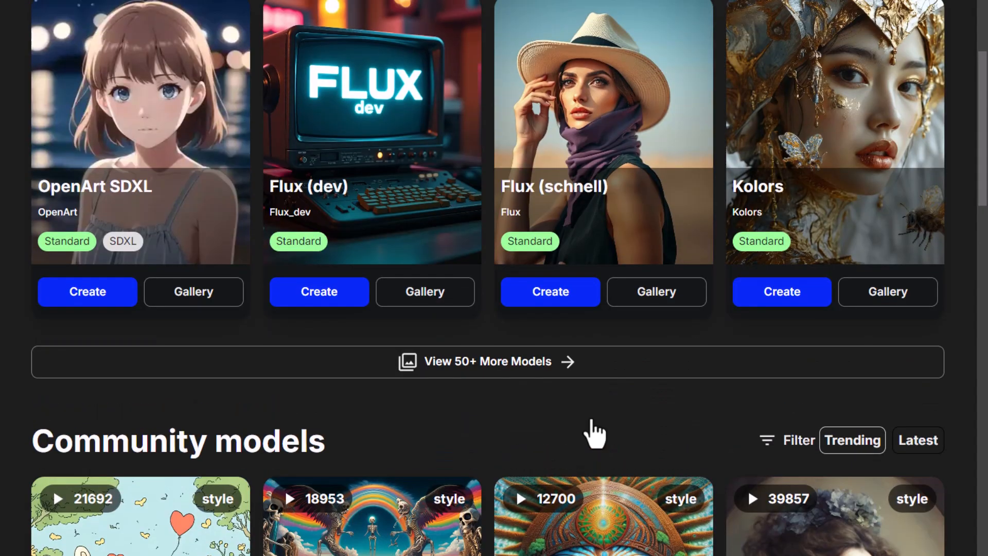
click(466, 366)
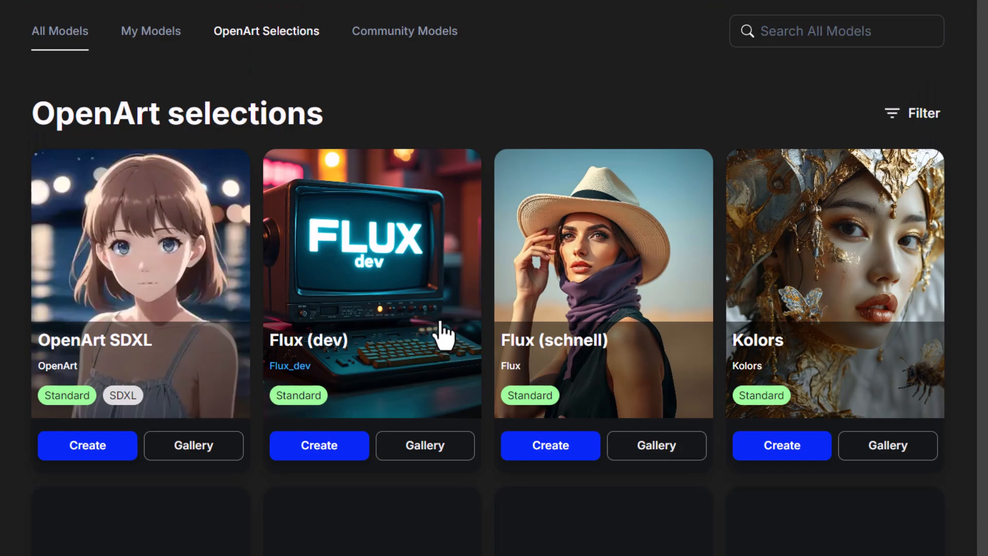
scroll(440, 342, down, 3)
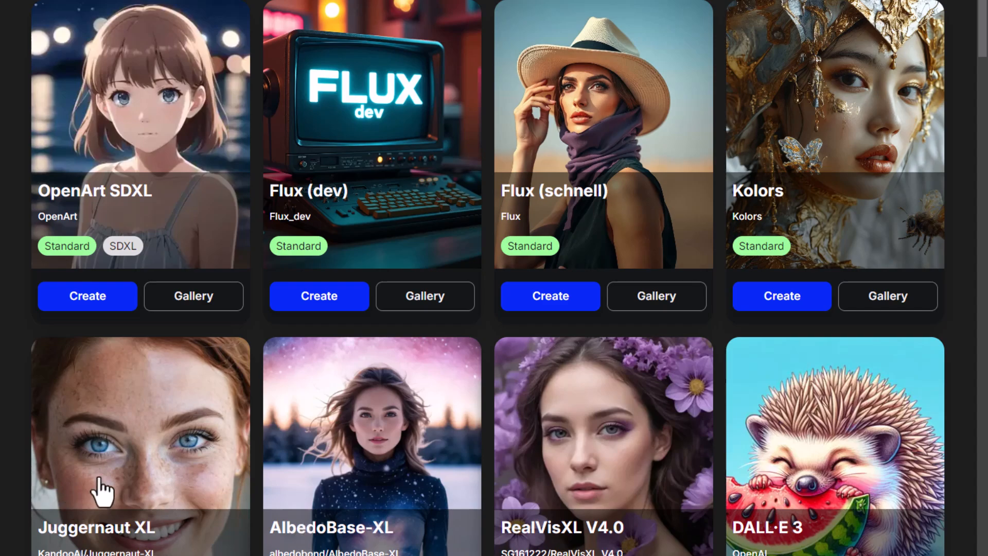
scroll(239, 491, down, 7)
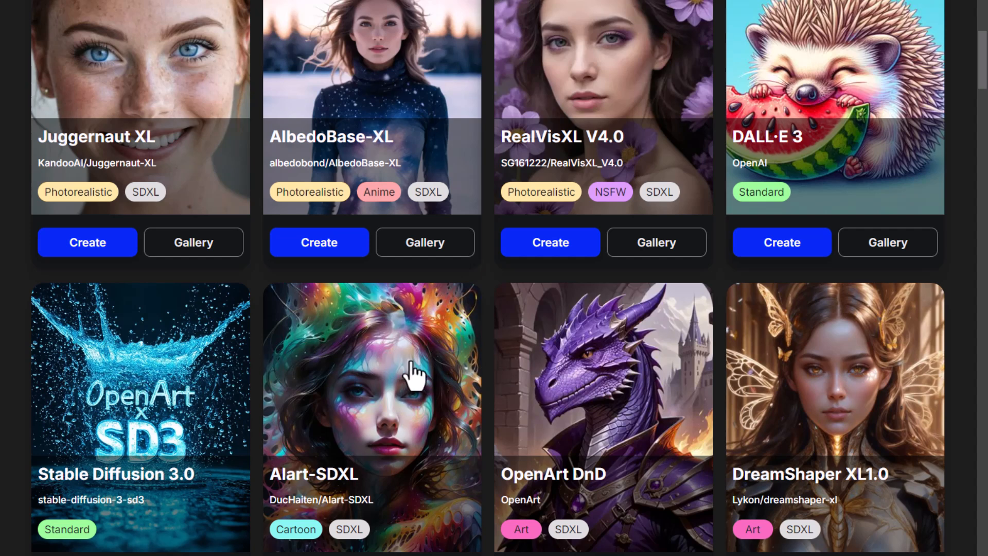
scroll(415, 375, down, 4)
scroll(387, 404, down, 4)
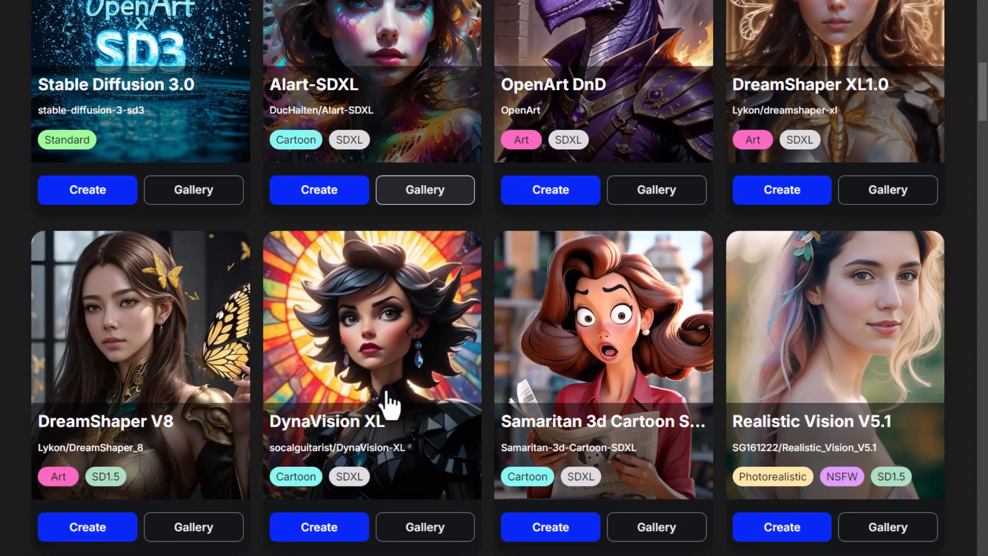
scroll(390, 405, down, 18)
scroll(390, 405, up, 20)
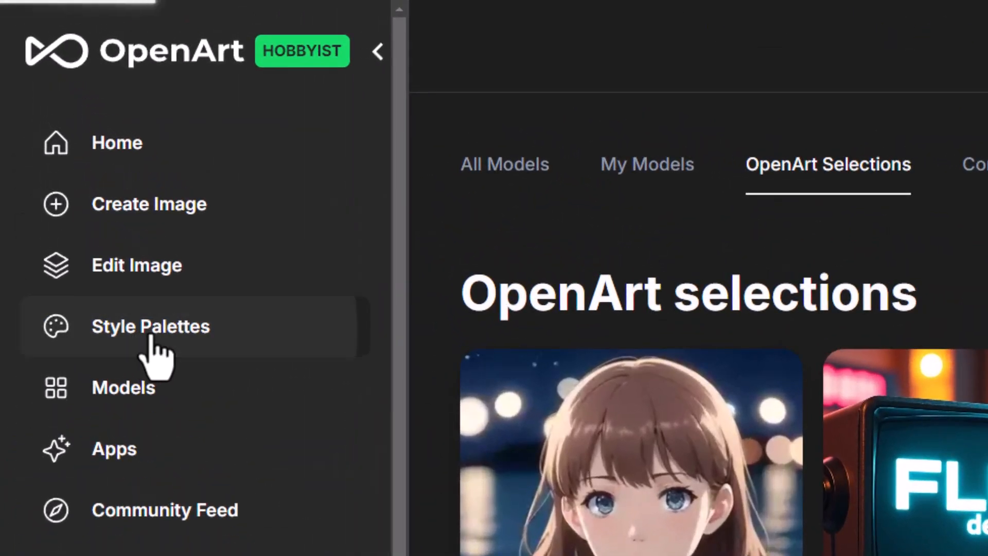
Step: Open the Style Palettes page and examine the styles from Fantasy and Anime through Comic & Cartoon and Illustration
click(143, 337)
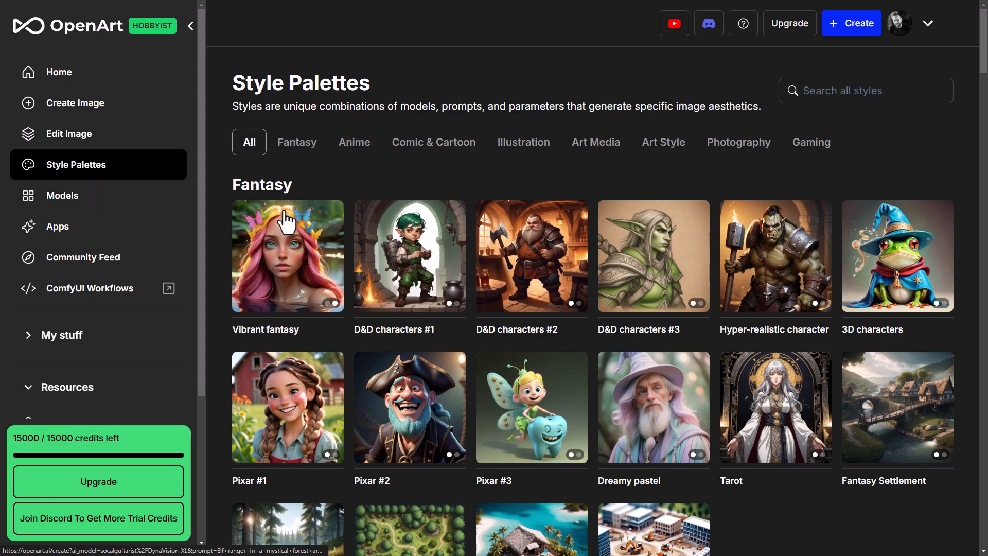
scroll(521, 205, down, 3)
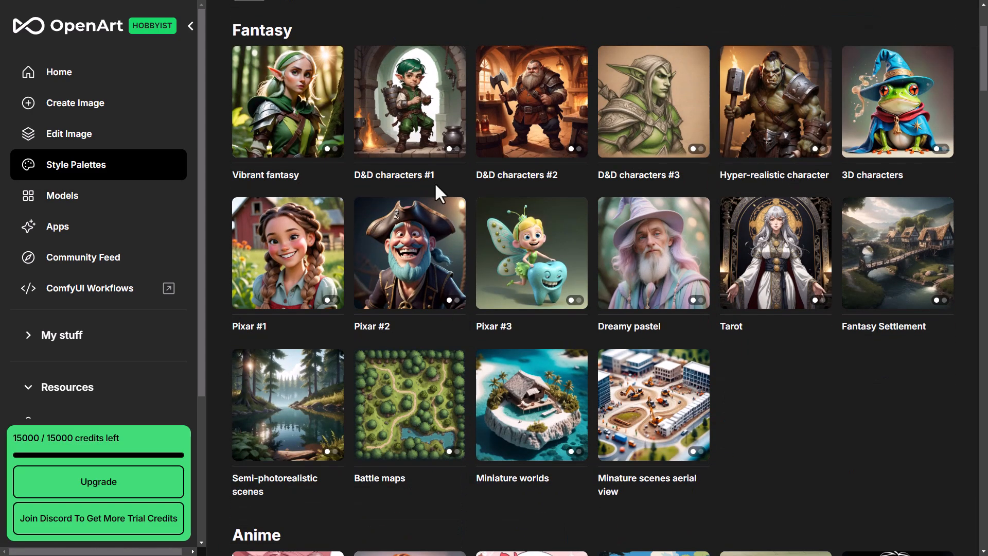
scroll(282, 253, down, 8)
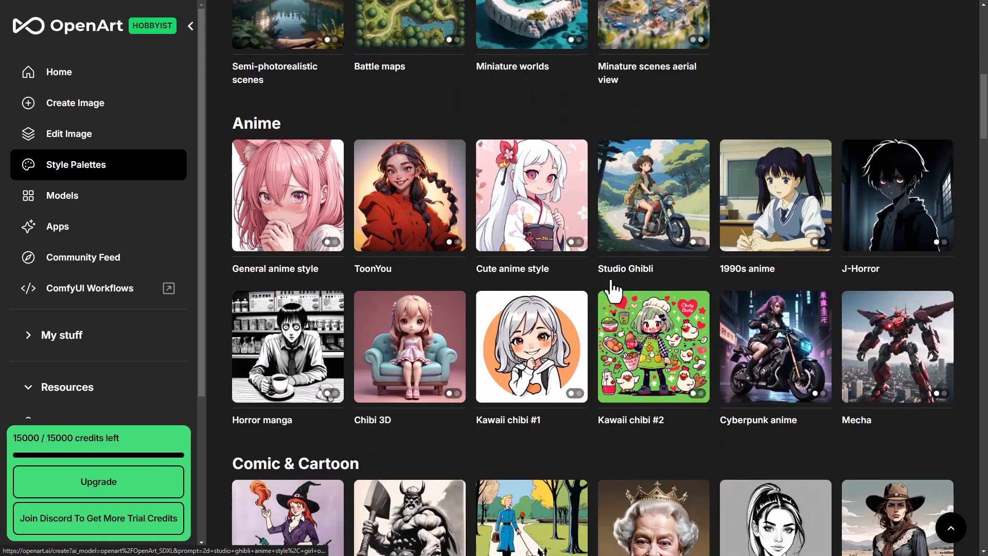
scroll(362, 175, down, 5)
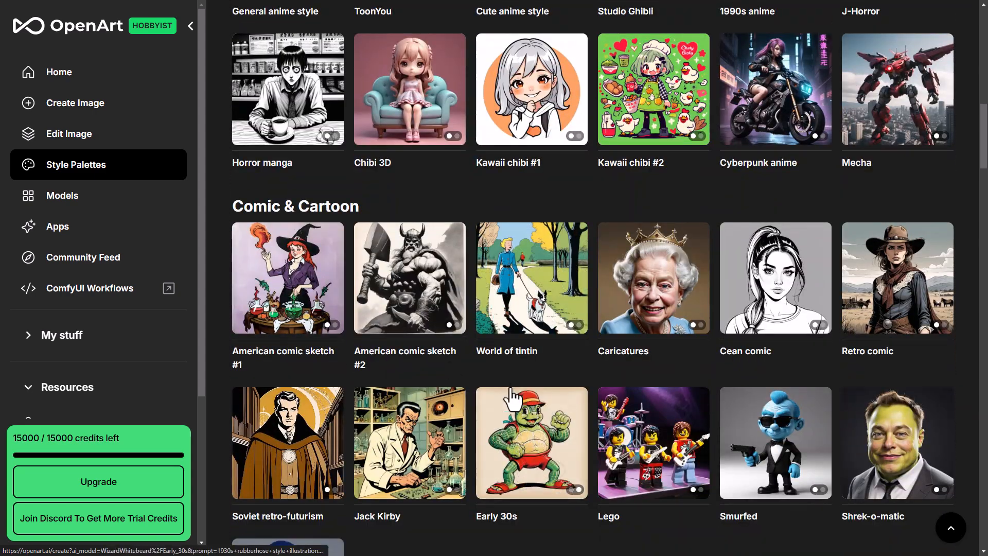
scroll(507, 303, down, 4)
scroll(265, 210, down, 4)
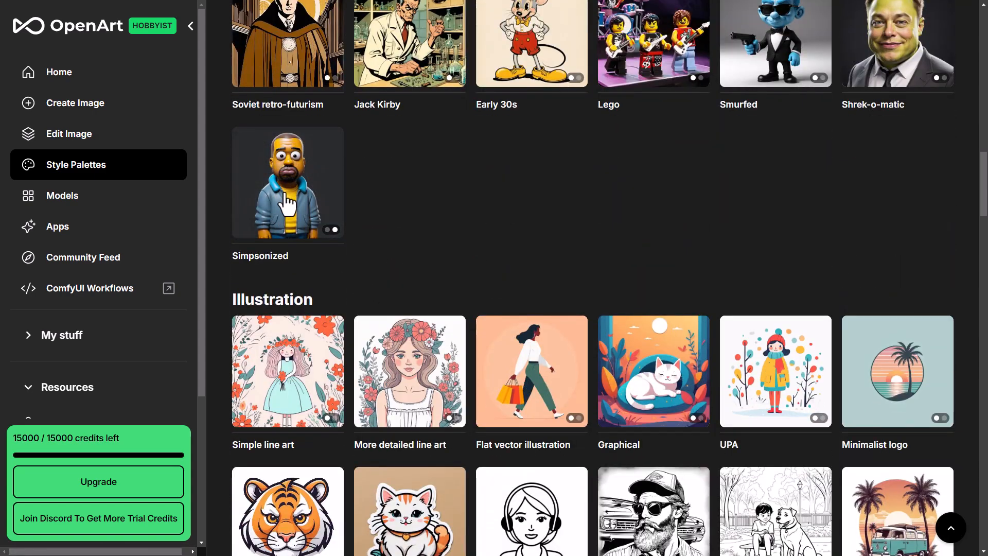
scroll(308, 247, down, 4)
scroll(342, 285, down, 6)
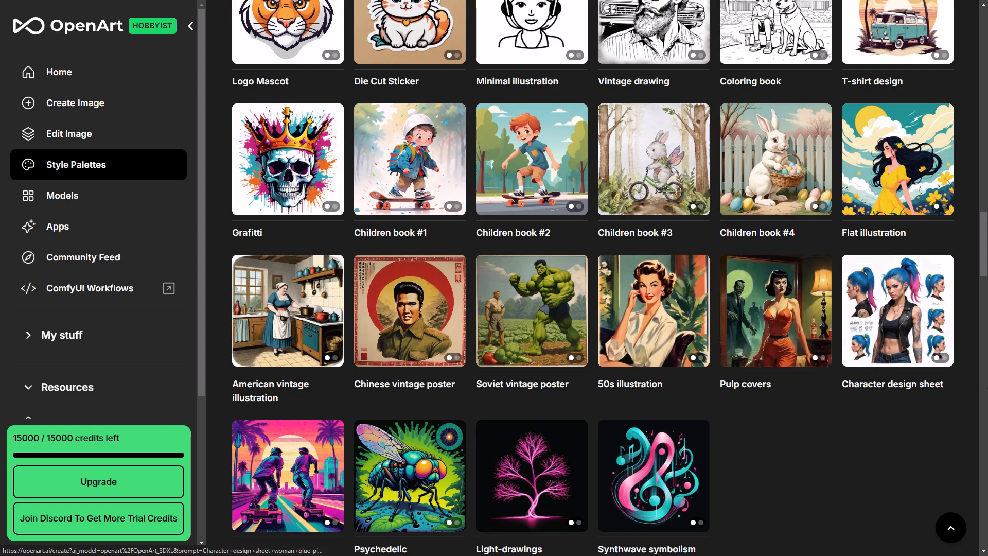
drag(984, 225, 984, 24)
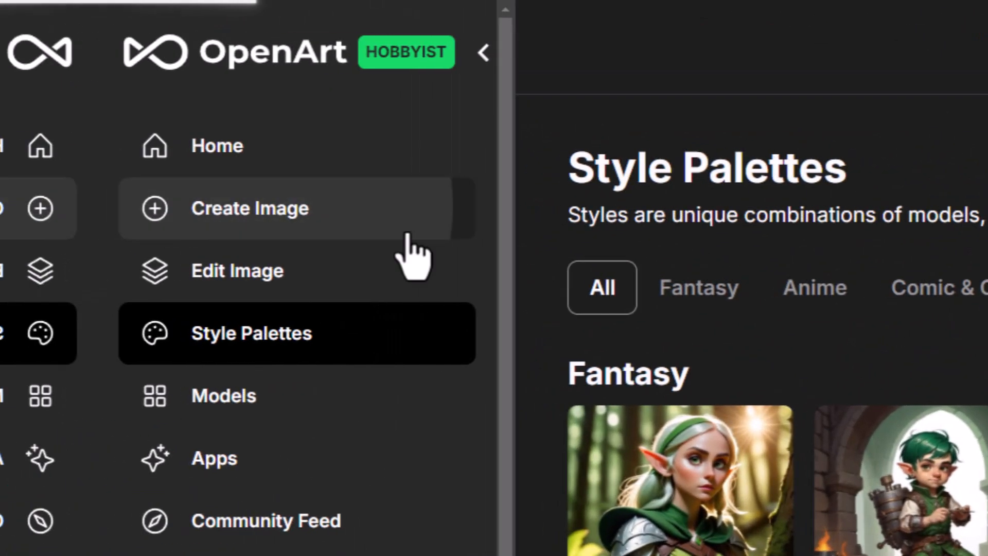
Step: Open the Create Image page and examine its prompt, image guidance, output size and image count settings
click(303, 226)
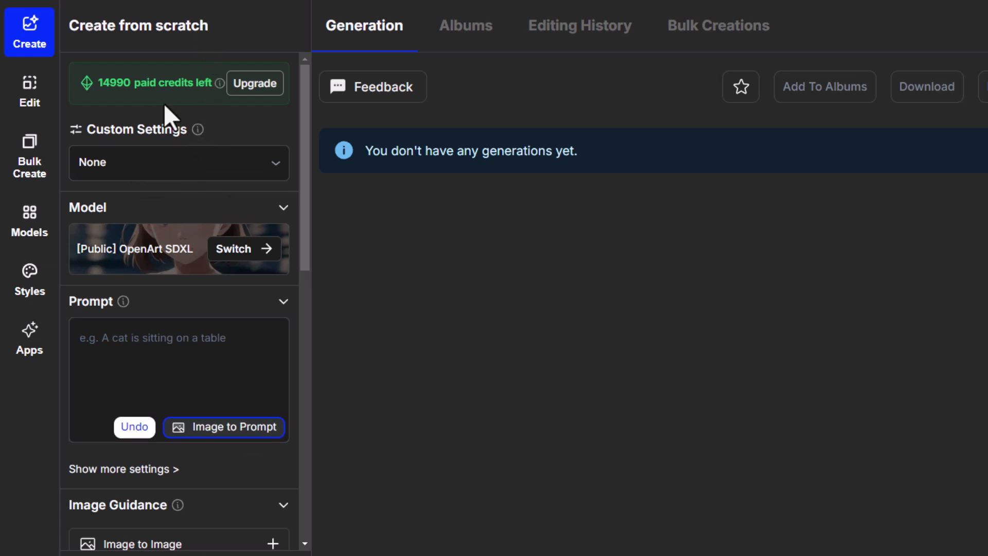
scroll(133, 149, down, 3)
scroll(110, 255, up, 3)
scroll(110, 240, down, 3)
scroll(113, 216, down, 3)
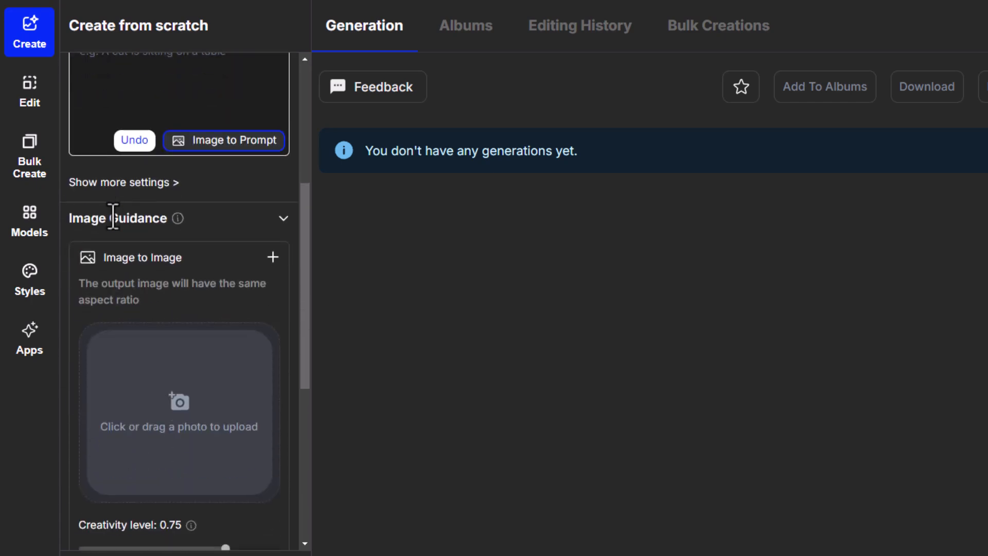
scroll(155, 277, down, 4)
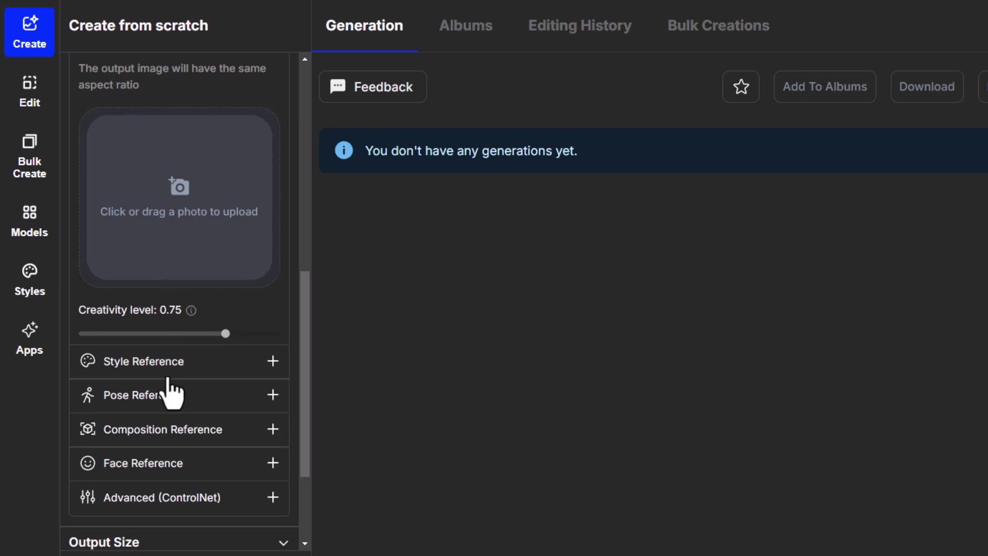
scroll(170, 483, down, 1)
scroll(170, 494, down, 2)
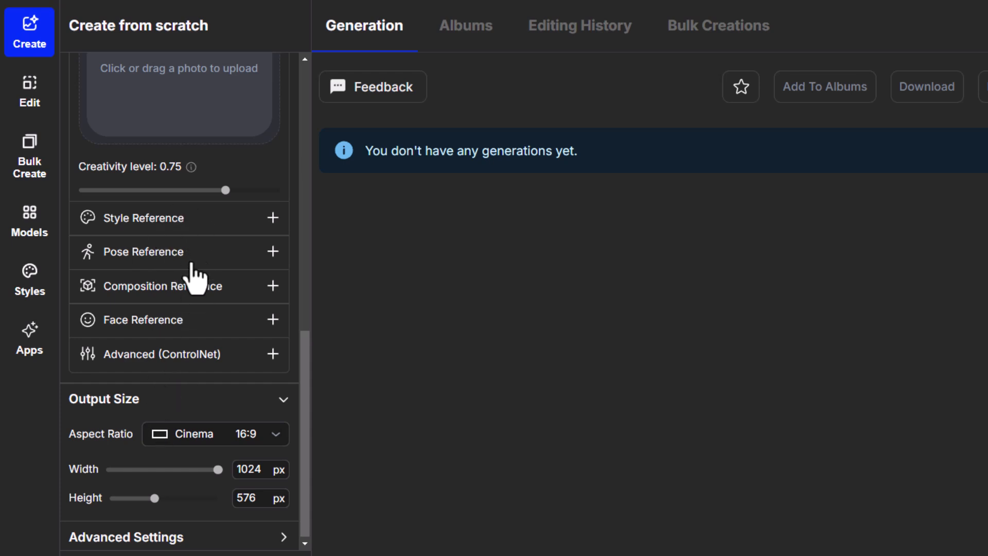
scroll(184, 276, down, 1)
scroll(185, 525, down, 3)
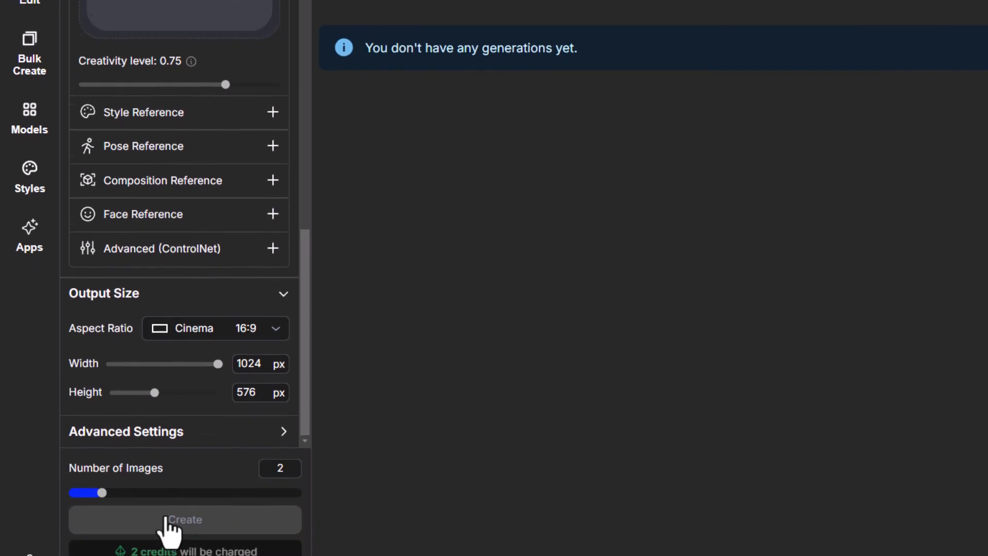
Step: Switch the generation model to the public Flux (dev) model
drag(308, 201, 308, 0)
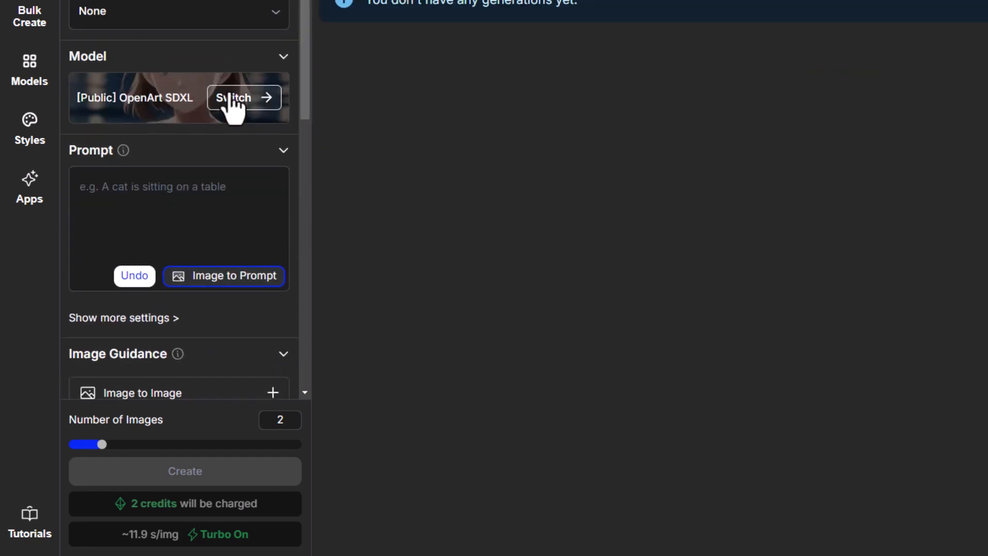
click(260, 99)
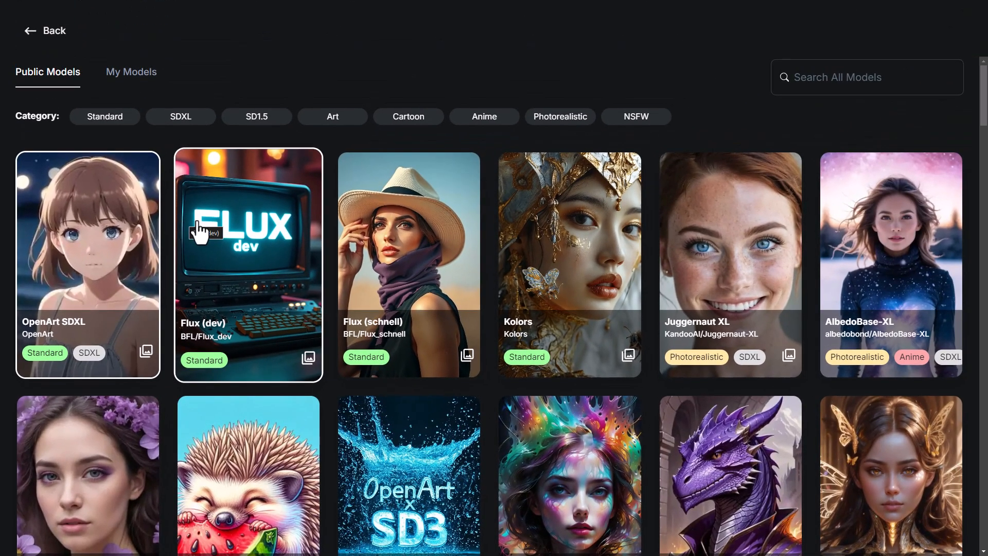
click(215, 173)
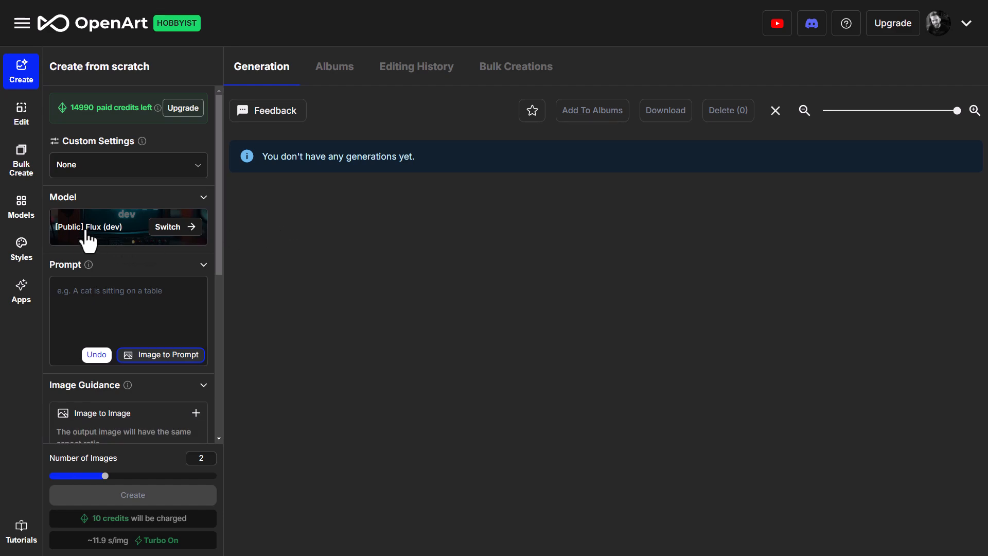
Step: Enter the prompt "a cinematic movie screencap of a warrior woman, part cyborg, volumetric lighting in a dark cyberpunk city, 35mm film"
click(117, 294)
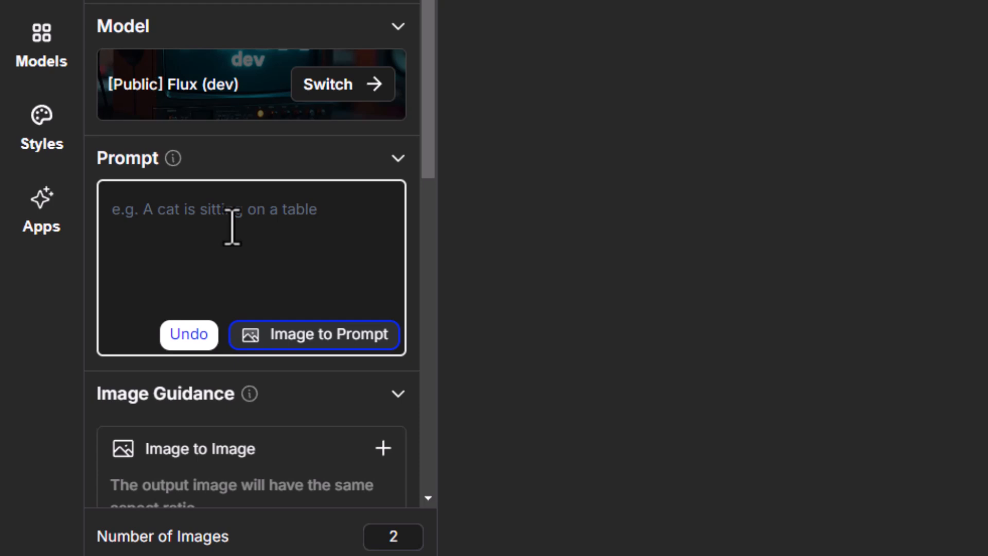
text(a cinematic movie screencap of a warrior woman, part cyborg, volumetric lighting in a dark cyberpunk city)
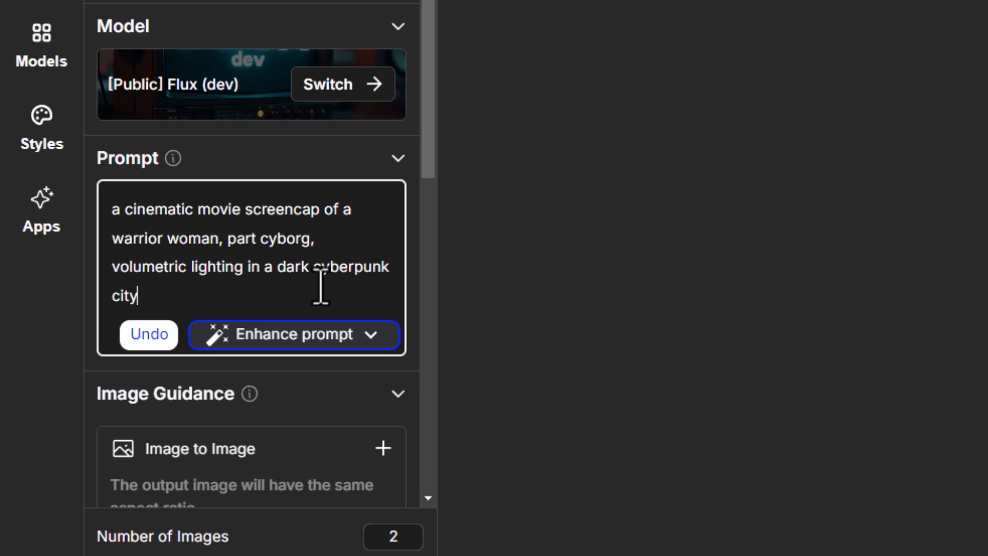
text(, 35mm film)
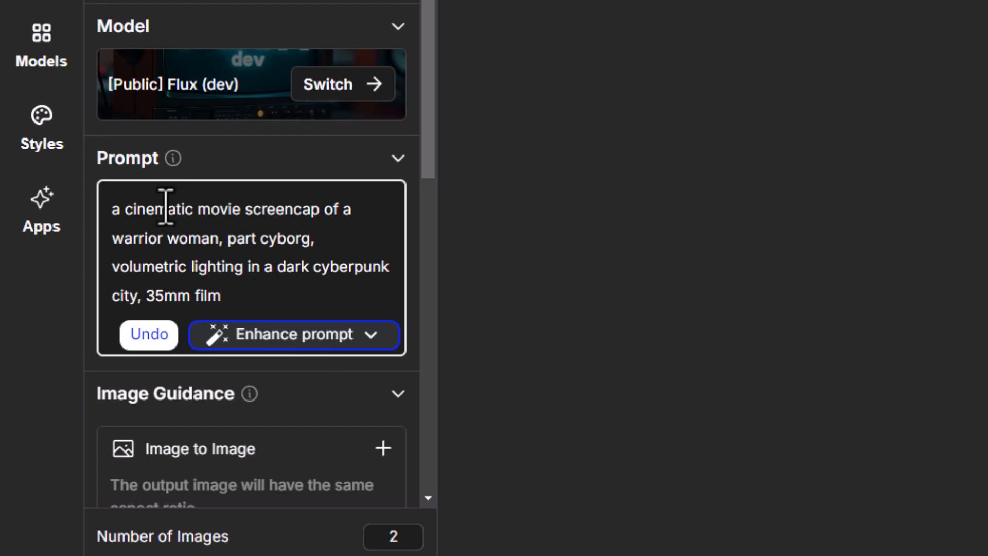
Step: Check the advanced settings and output size, and generate the images from the prompt
scroll(213, 295, down, 8)
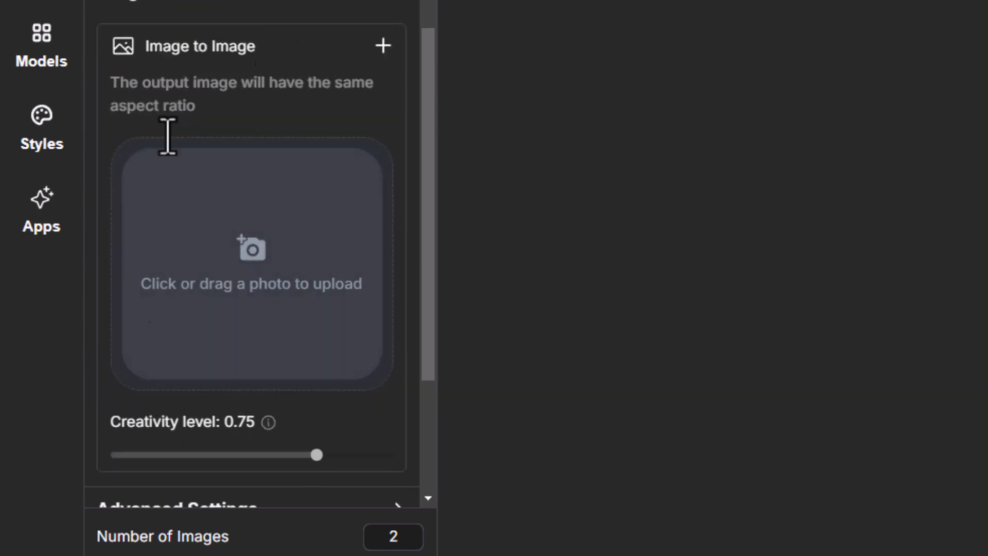
scroll(153, 227, down, 4)
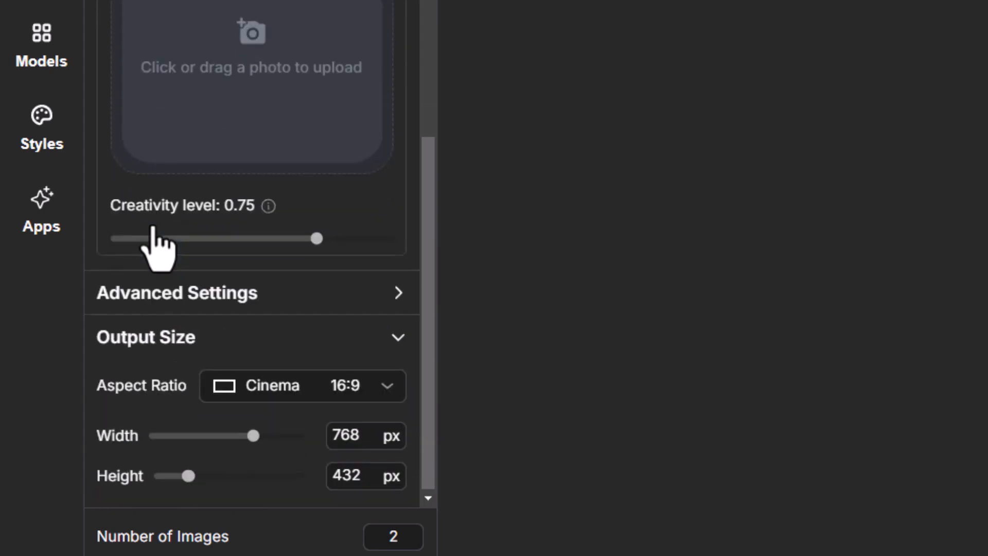
click(155, 303)
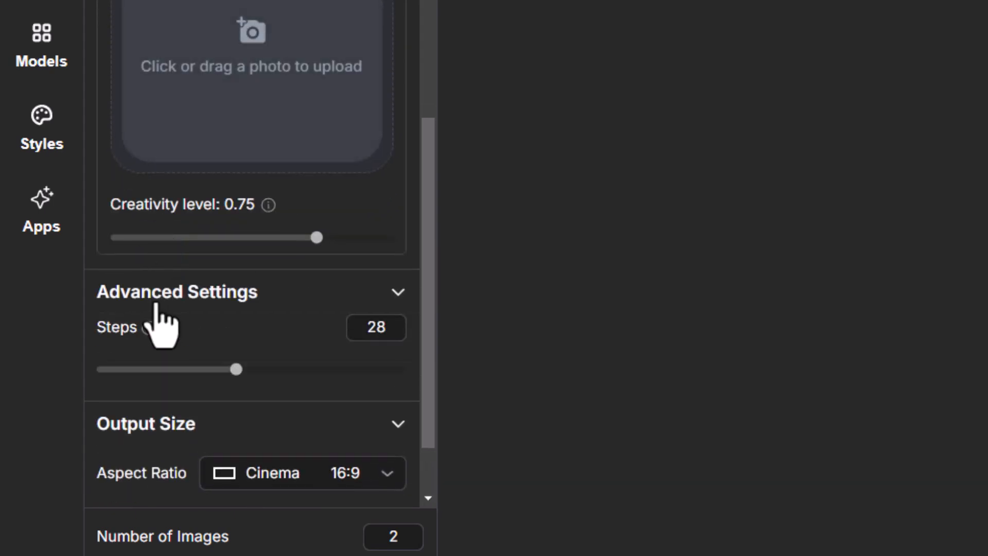
click(397, 292)
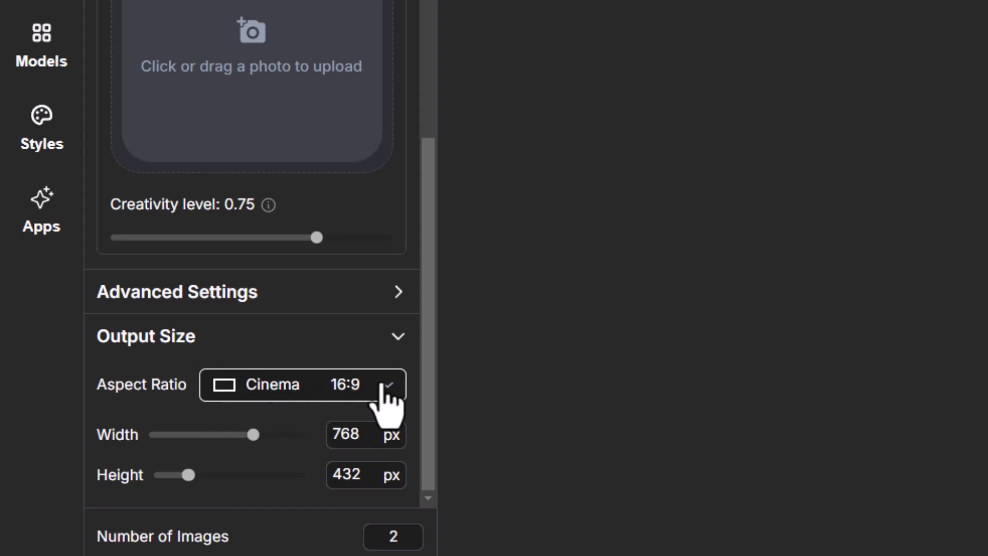
scroll(249, 360, down, 4)
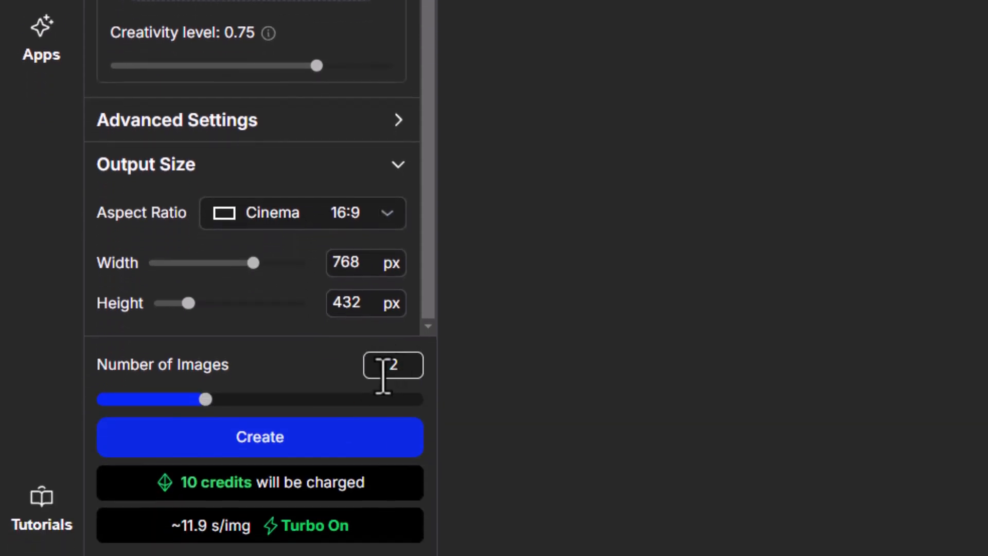
click(250, 440)
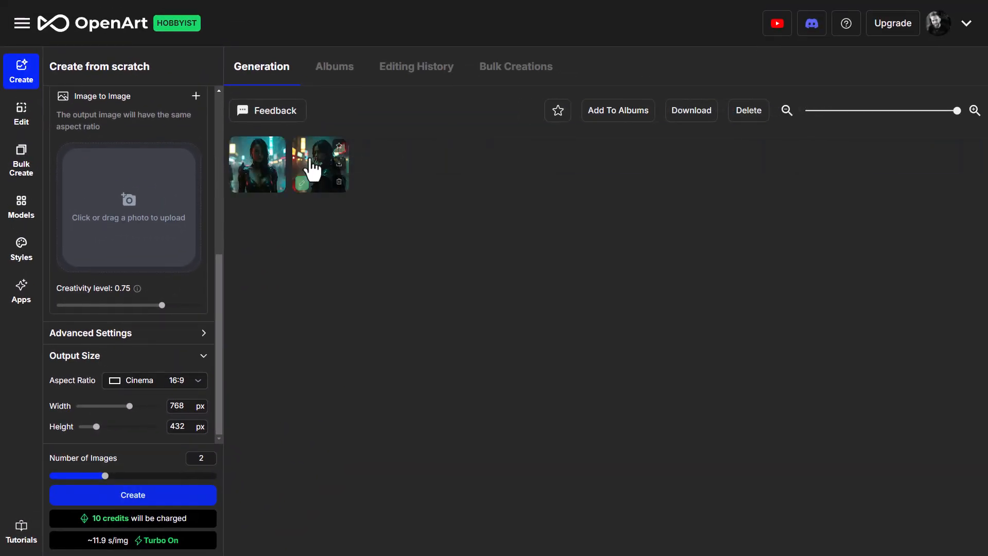
Step: Open the generated images and upscale the second one using 4x + Face with Face Fidelity 0.7
click(257, 167)
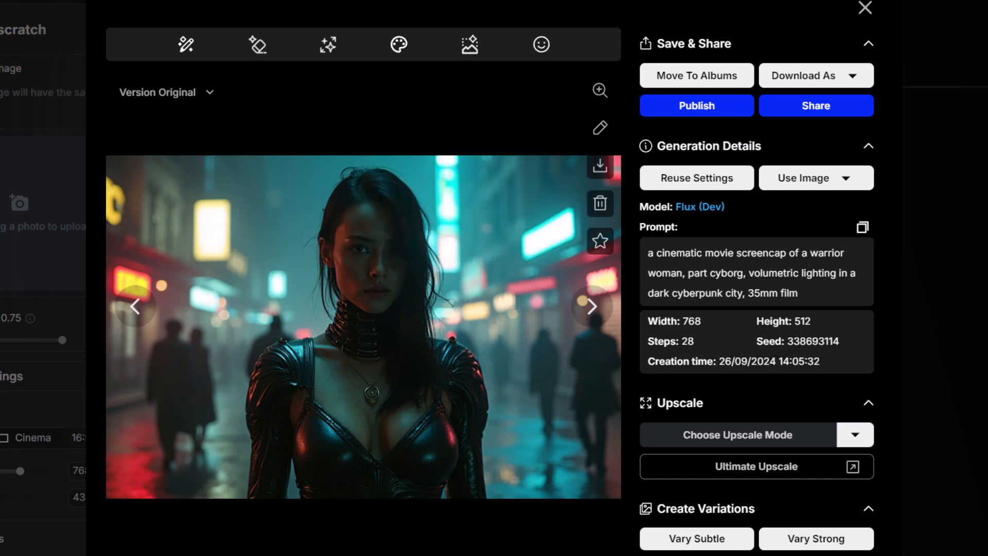
key(Right)
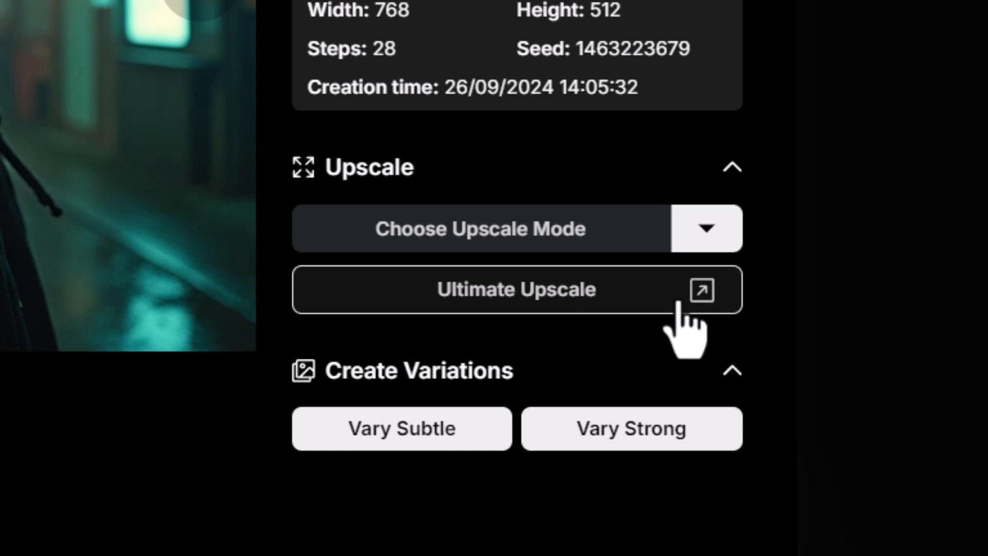
click(706, 234)
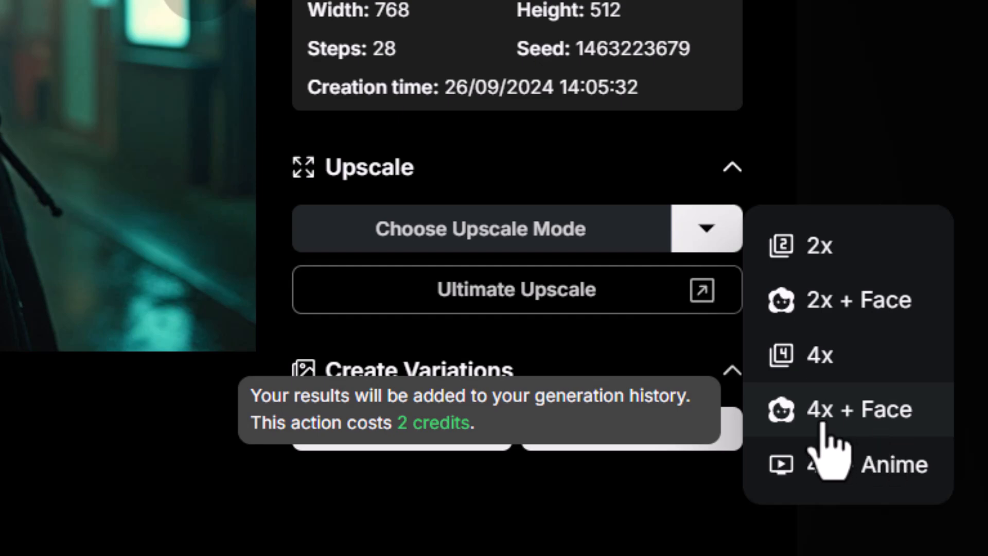
click(894, 422)
mouse_move(709, 293)
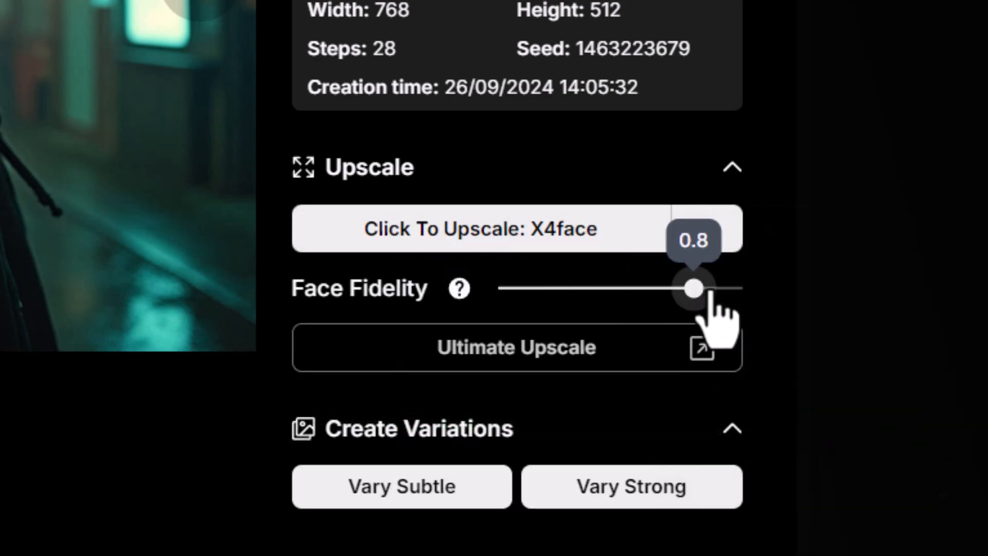
drag(710, 291, 671, 289)
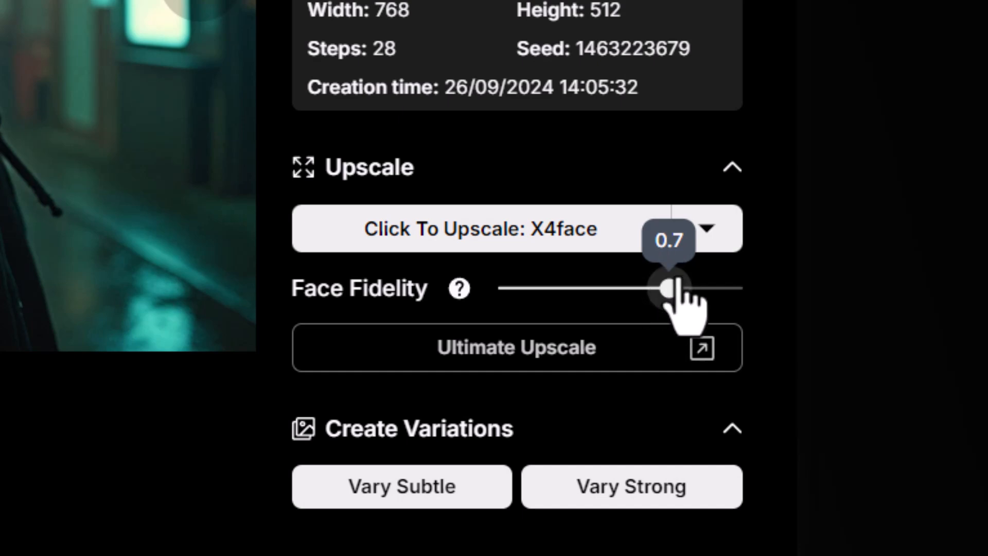
click(533, 241)
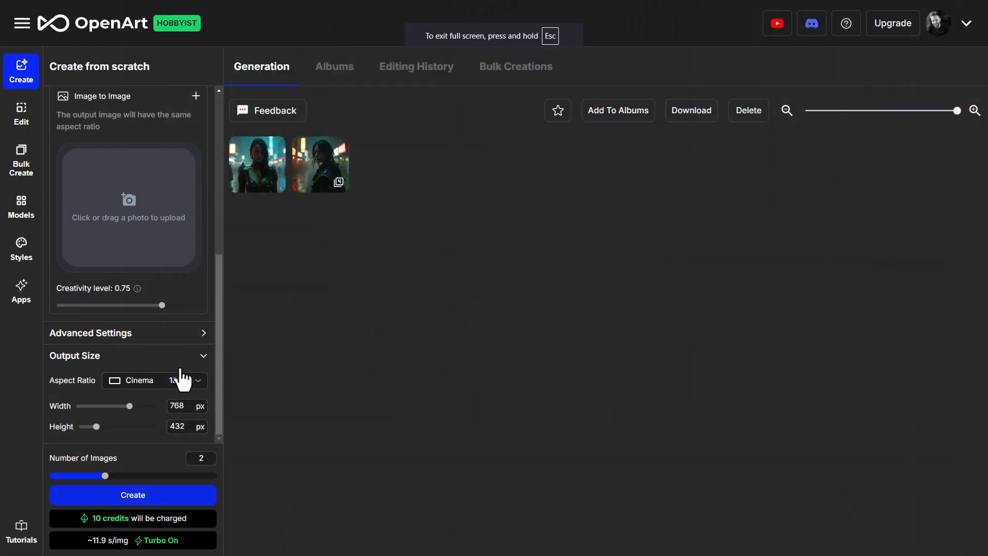
Step: Expand the warrior woman prompt with Quick Enhance and generate new images from it
scroll(187, 386, up, 5)
scroll(189, 385, up, 1)
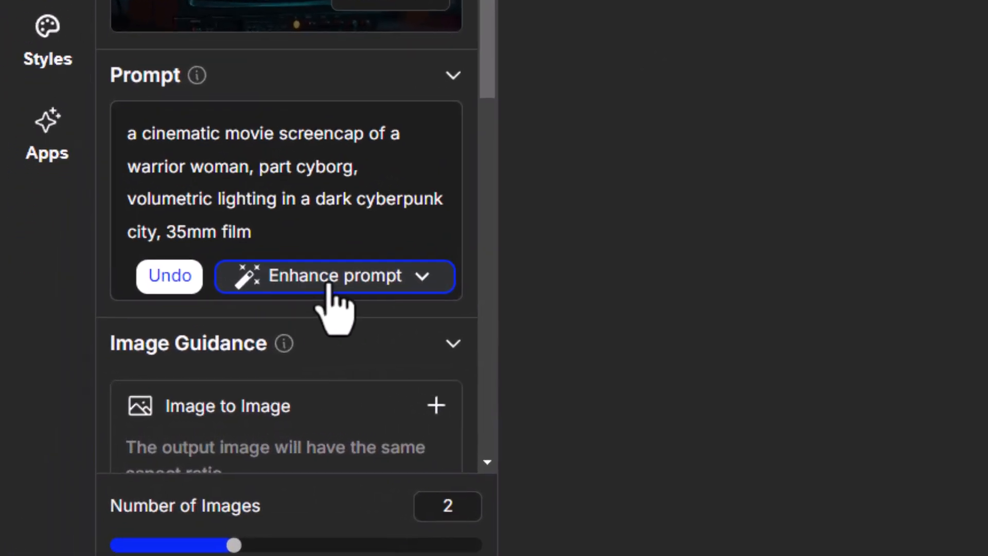
click(331, 283)
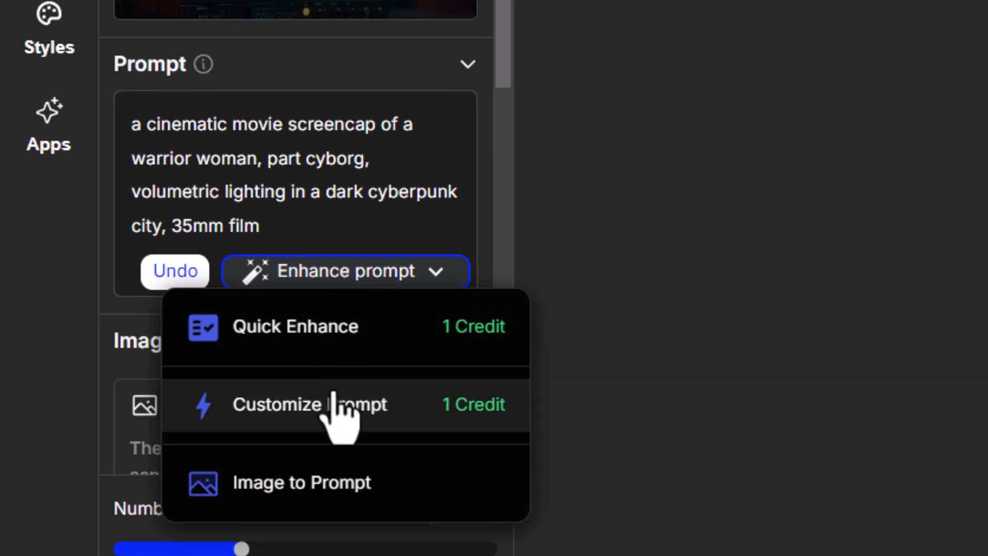
click(311, 332)
scroll(205, 128, down, 5)
scroll(204, 134, up, 3)
scroll(204, 154, up, 2)
scroll(293, 203, down, 3)
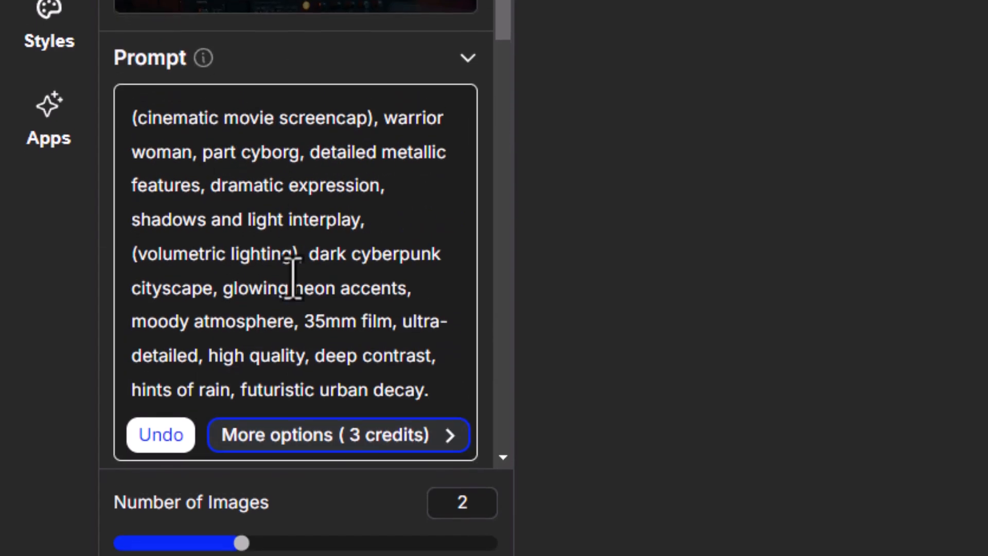
click(384, 473)
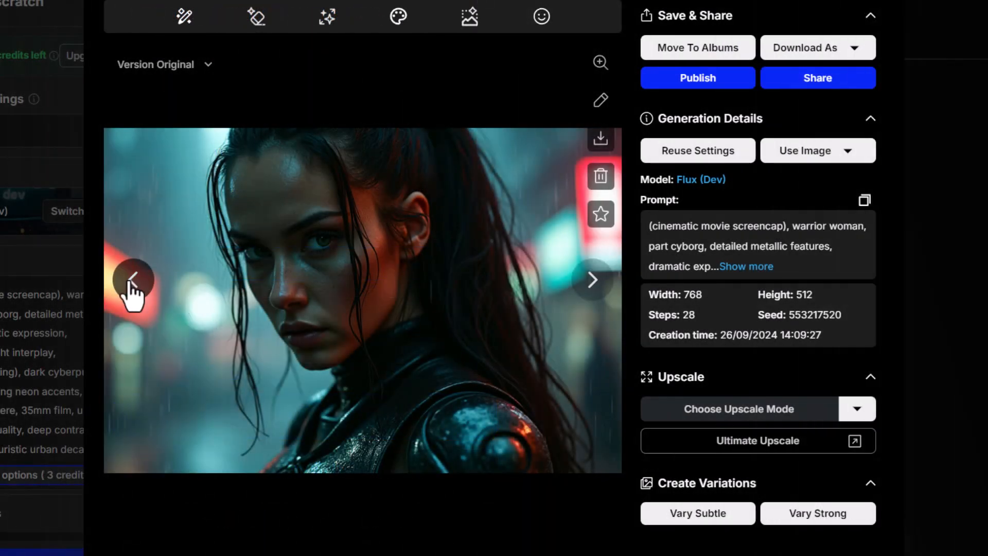
Step: Compare the newly generated images and upscale the close-up portrait at 4x
click(132, 280)
click(592, 280)
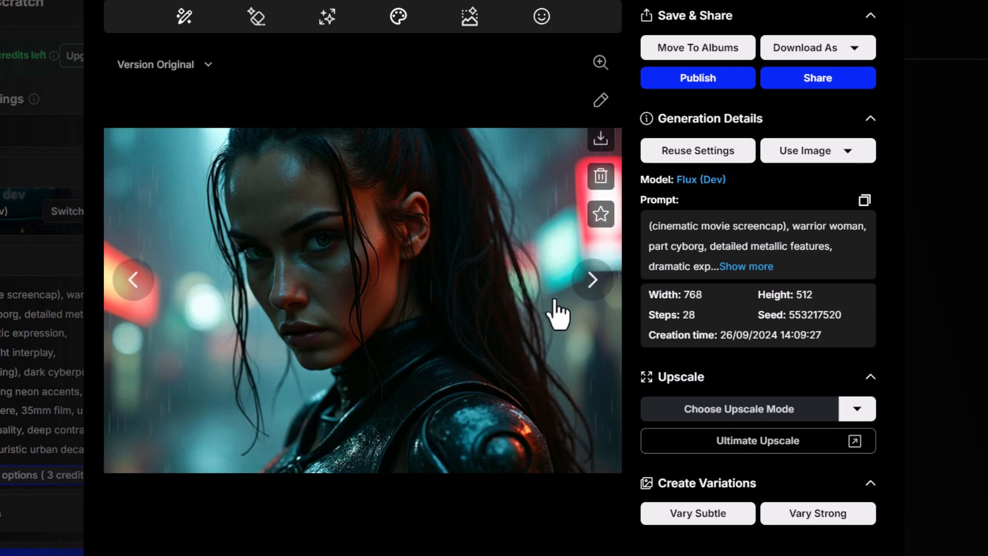
click(857, 409)
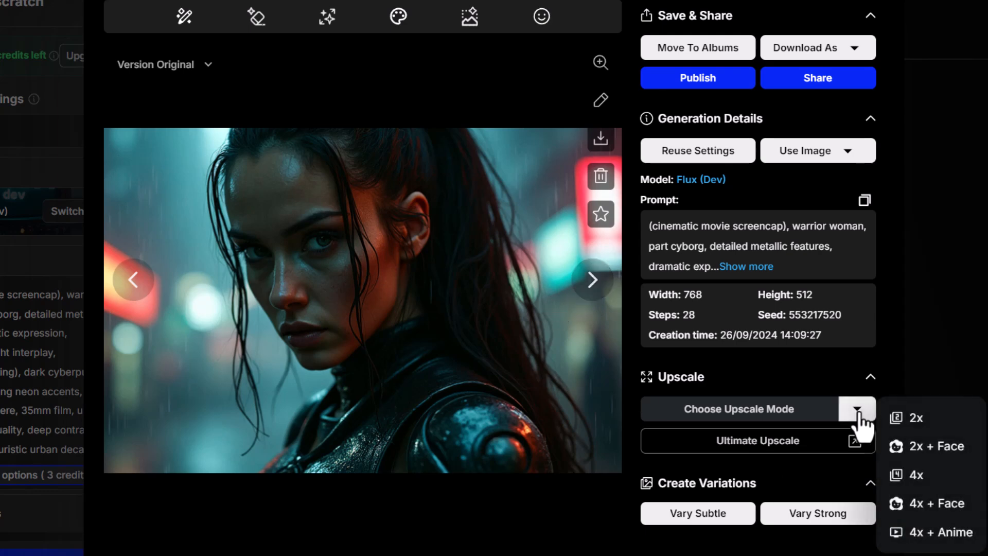
click(918, 475)
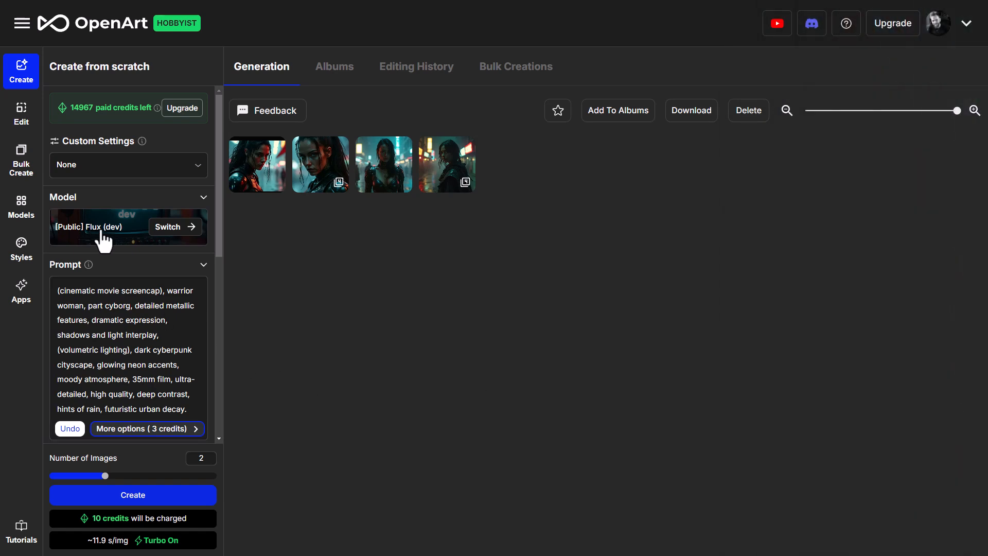
Step: Switch the generation model to Flux (schnell)
click(173, 228)
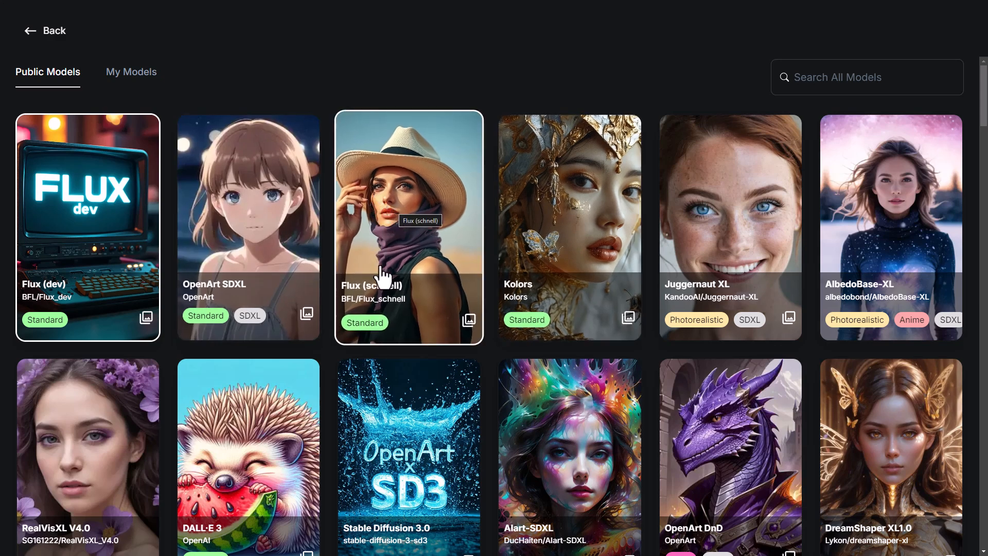
click(381, 243)
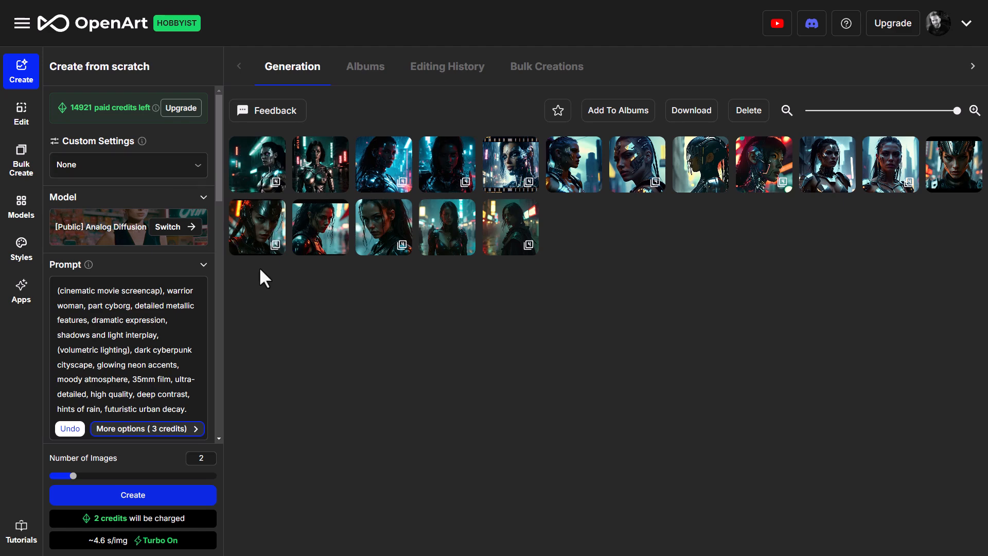
Step: Open Bulk Create and examine its prompt, multiple-prompt upload and number of images settings
click(26, 166)
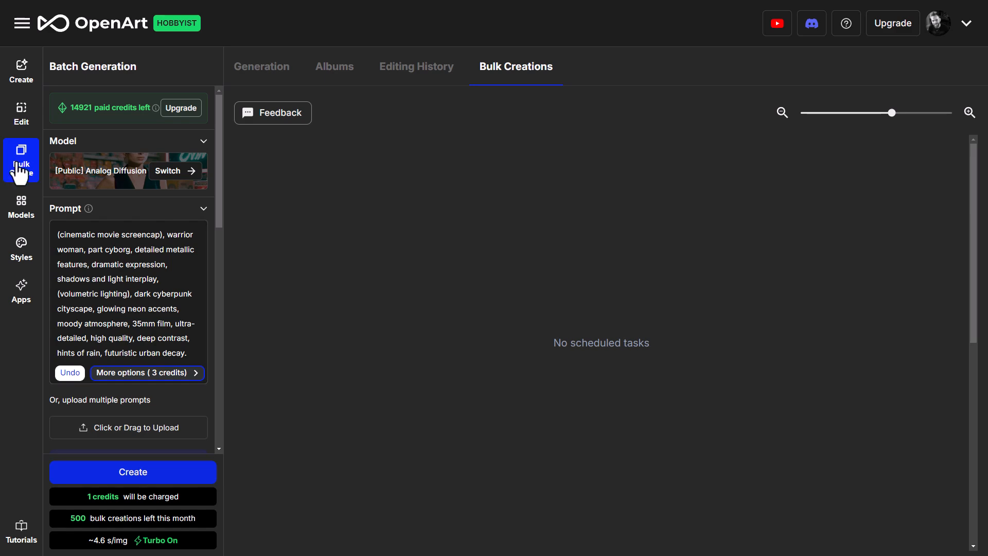
scroll(111, 191, down, 6)
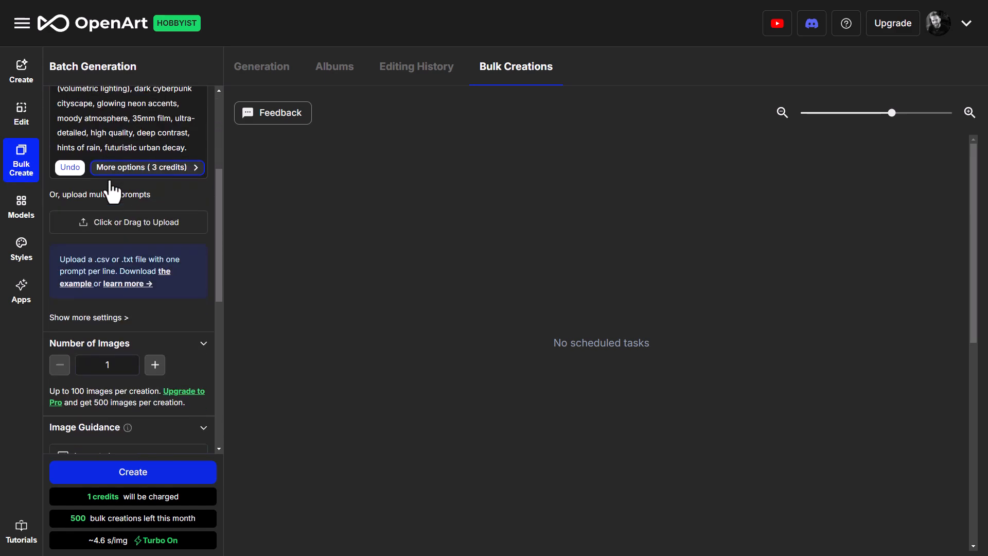
scroll(121, 142, up, 2)
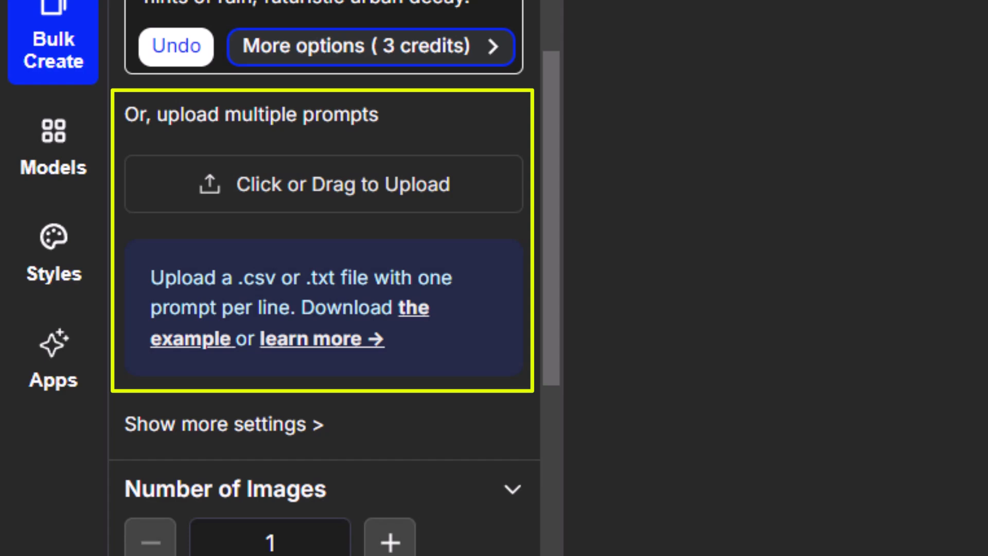
scroll(320, 503, down, 5)
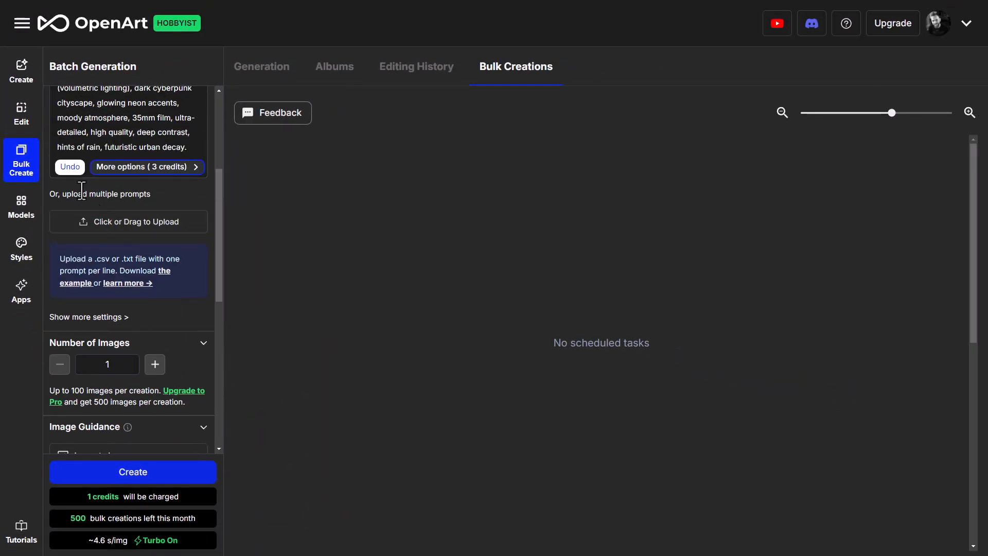
Step: Return to the Create page and examine the image guidance options offered for Analog Diffusion
click(23, 72)
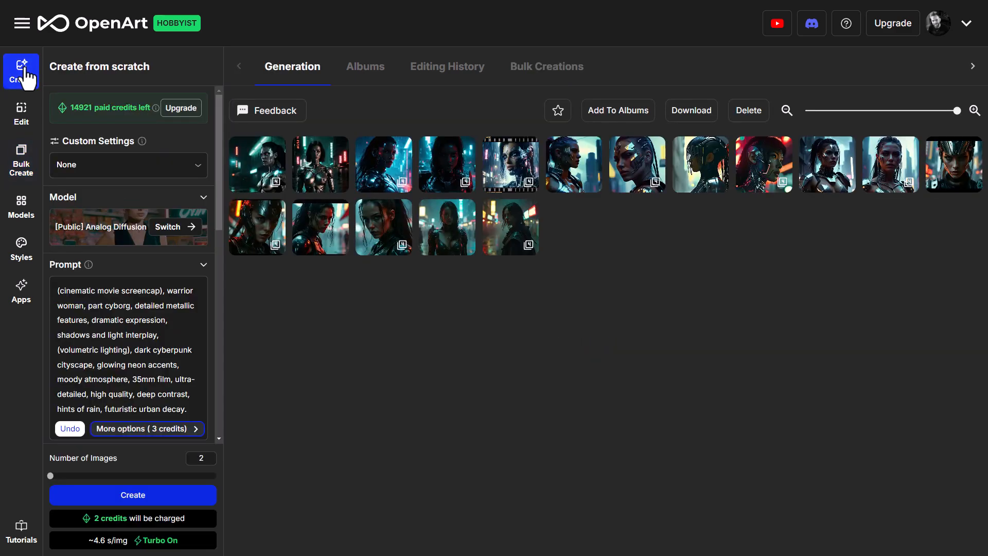
scroll(136, 215, down, 5)
click(128, 198)
scroll(121, 186, down, 1)
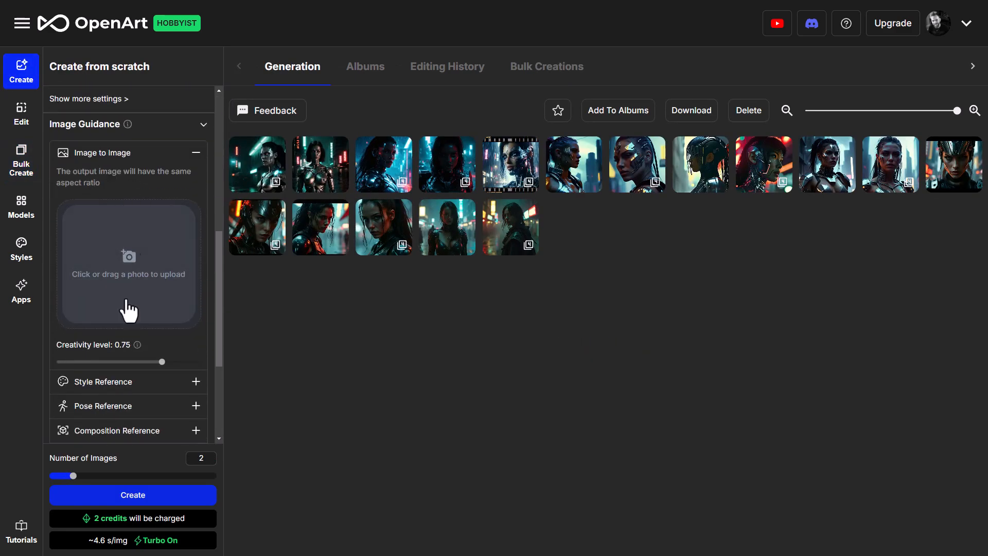
drag(220, 278, 220, 138)
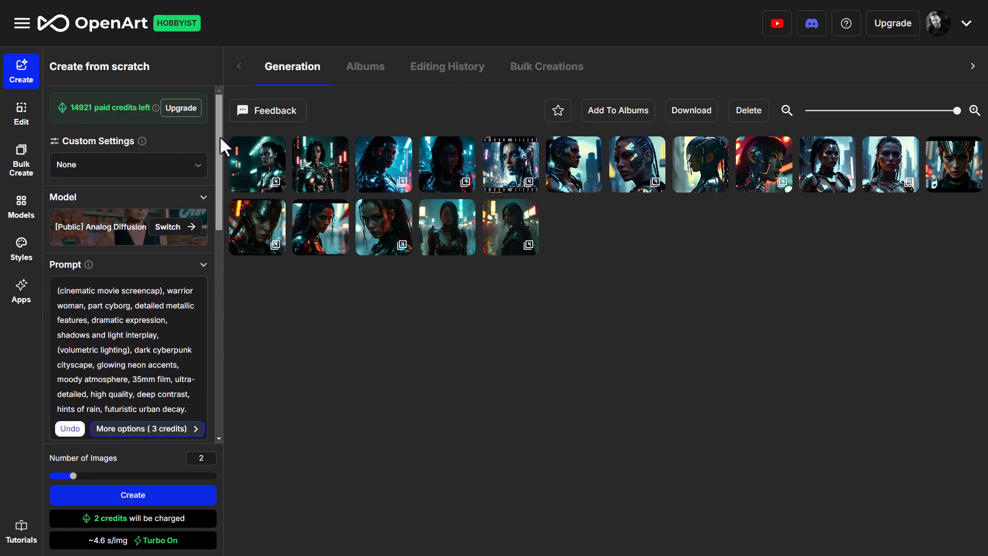
Step: Switch the generation model to Flux (dev) and check its Image to Image guidance
click(89, 224)
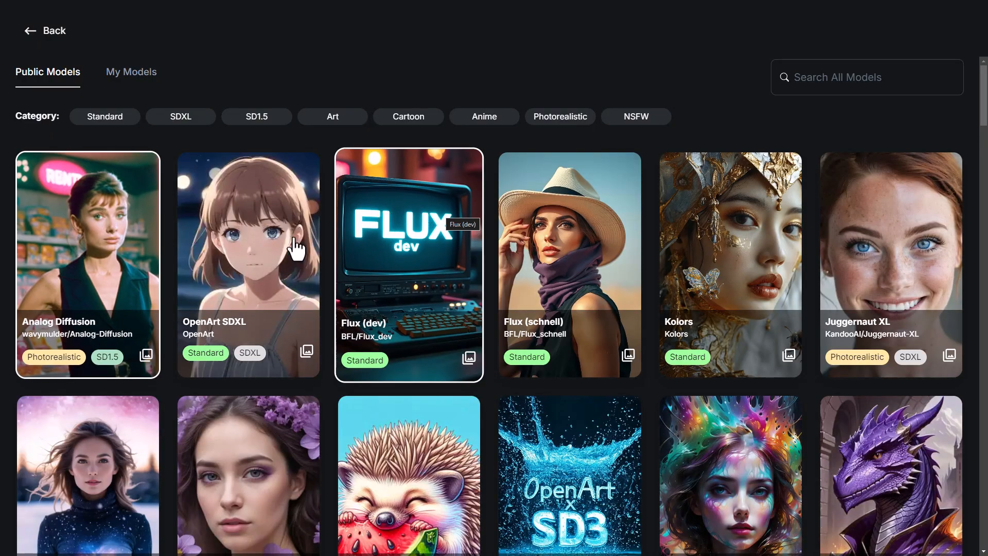
click(325, 234)
scroll(84, 315, down, 6)
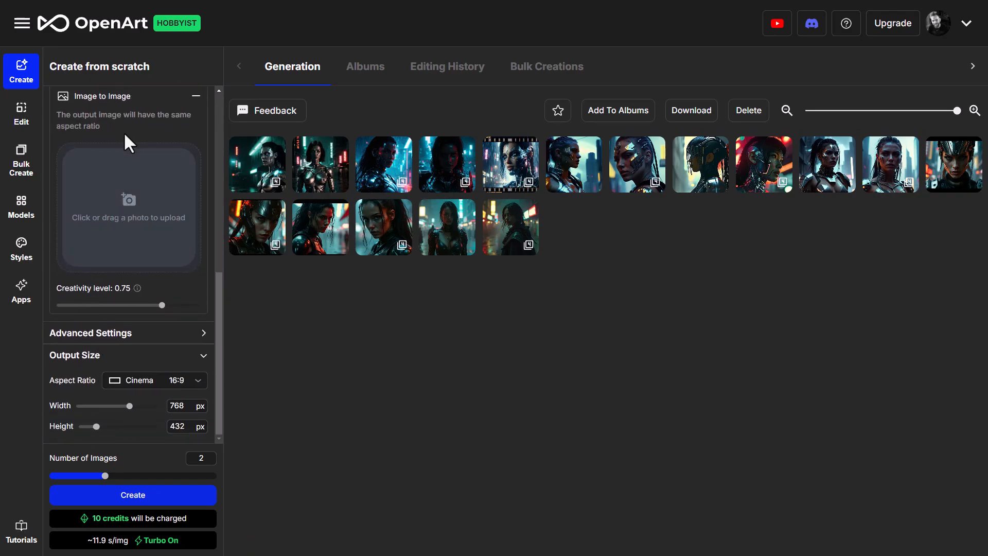
scroll(106, 221, up, 1)
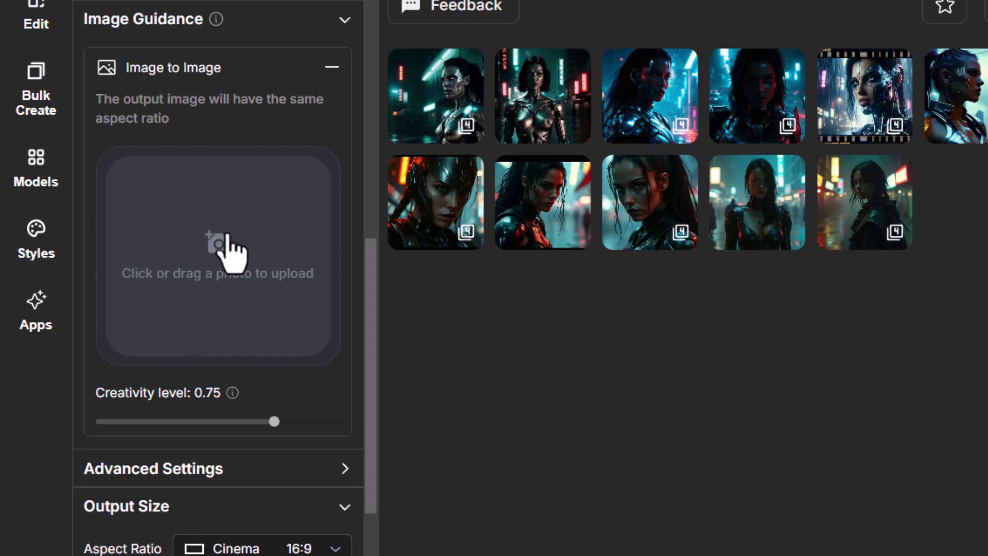
Step: Add the neon-lit photo of a person in a helmet as the Image to Image reference
scroll(226, 242, up, 5)
scroll(238, 331, down, 5)
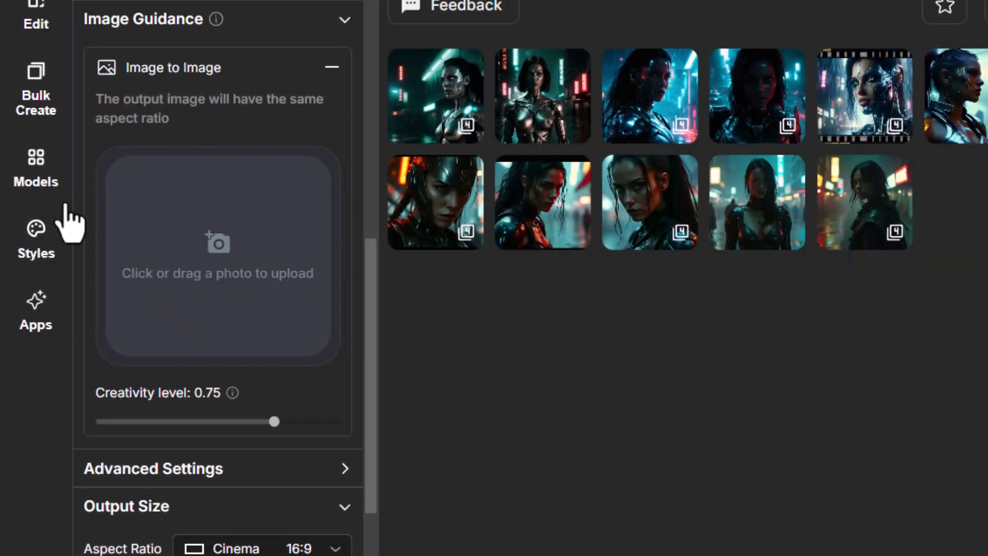
drag(0, 98, 153, 104)
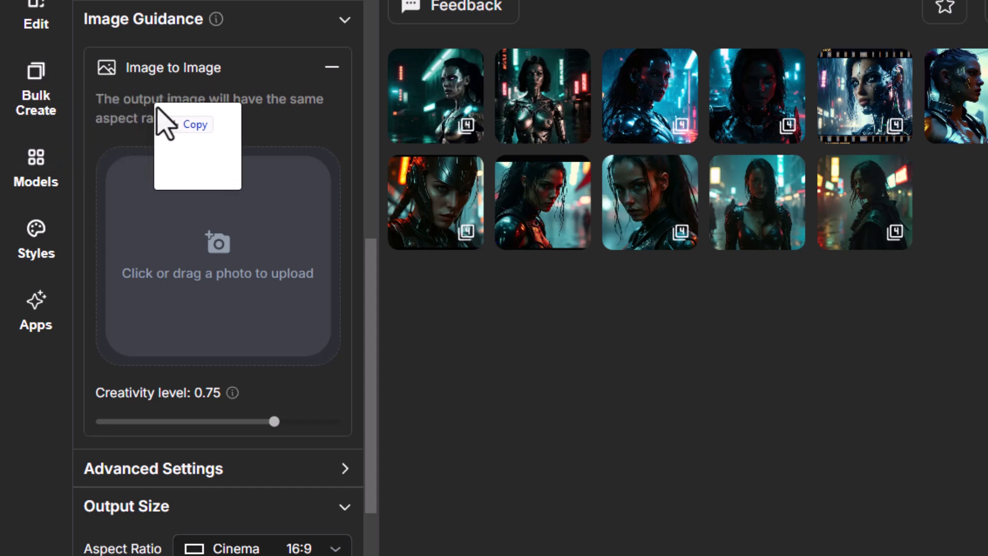
drag(192, 228, 191, 218)
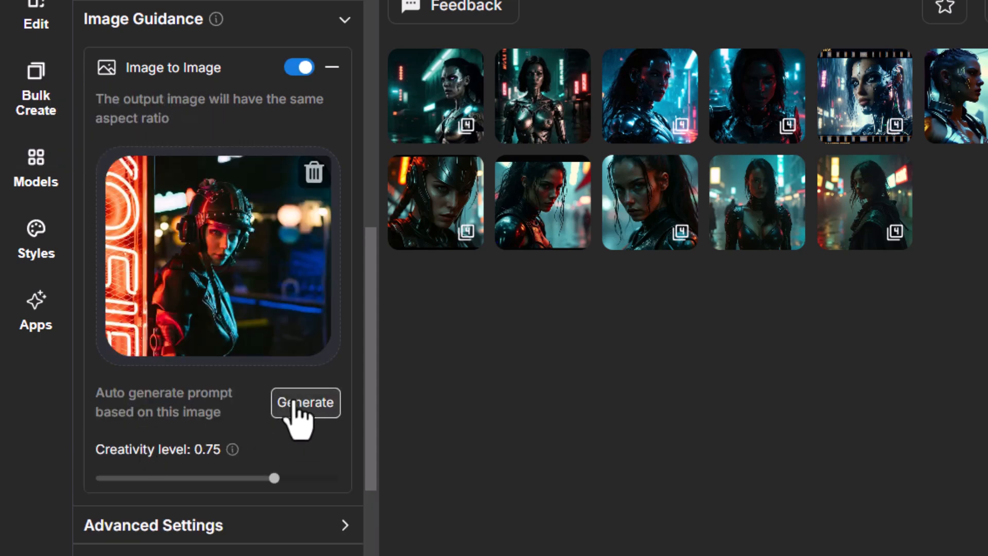
Step: Generate images from the reference photo at creativity level 0.75 and open the first result
click(304, 404)
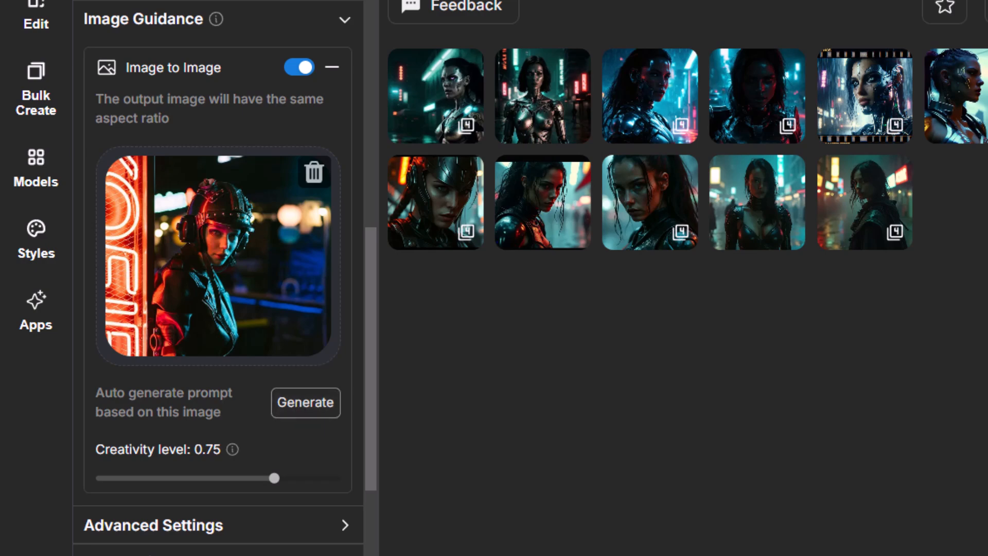
scroll(252, 208, down, 10)
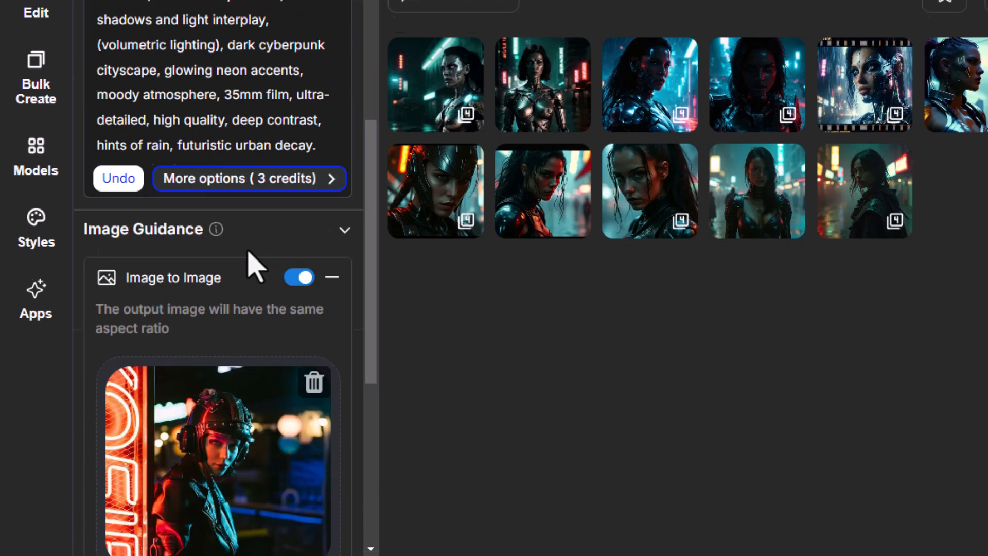
click(264, 461)
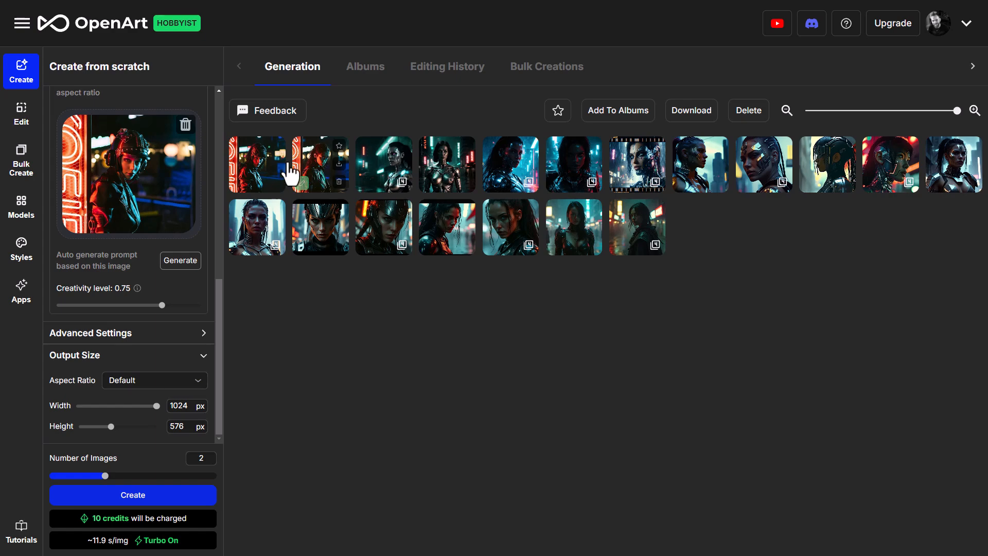
click(256, 168)
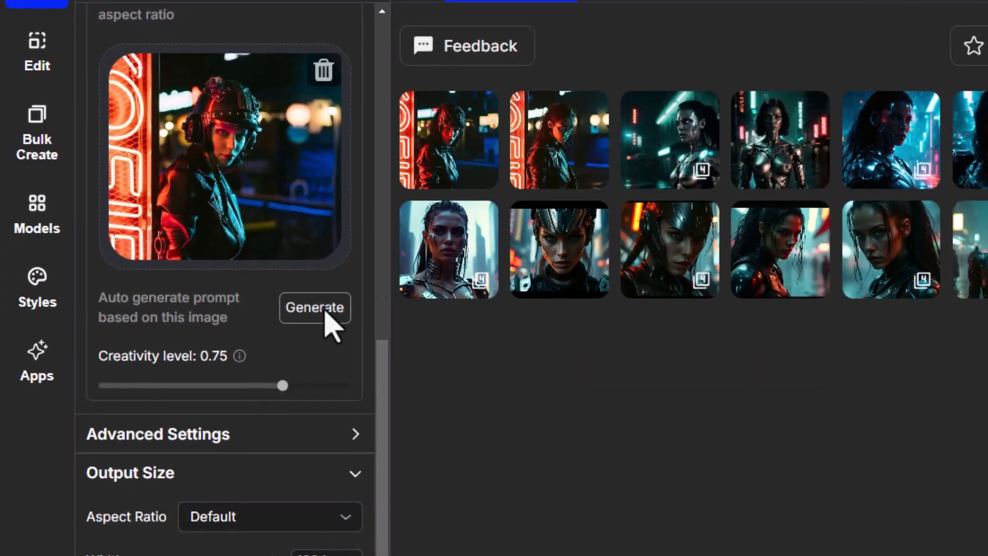
Step: Set the Image to Image creativity level to 1 for one test and to 0.1 for another
mouse_move(238, 359)
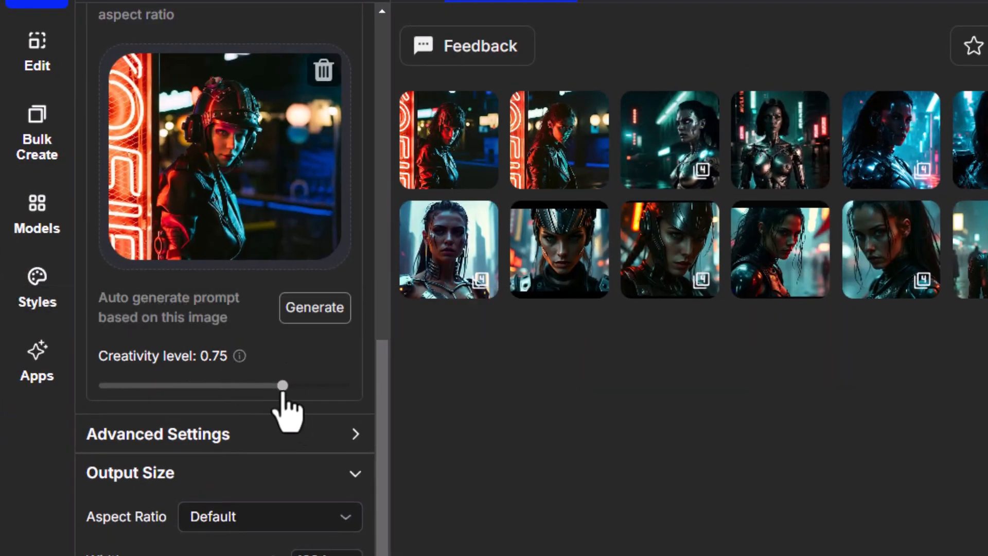
drag(282, 386, 404, 391)
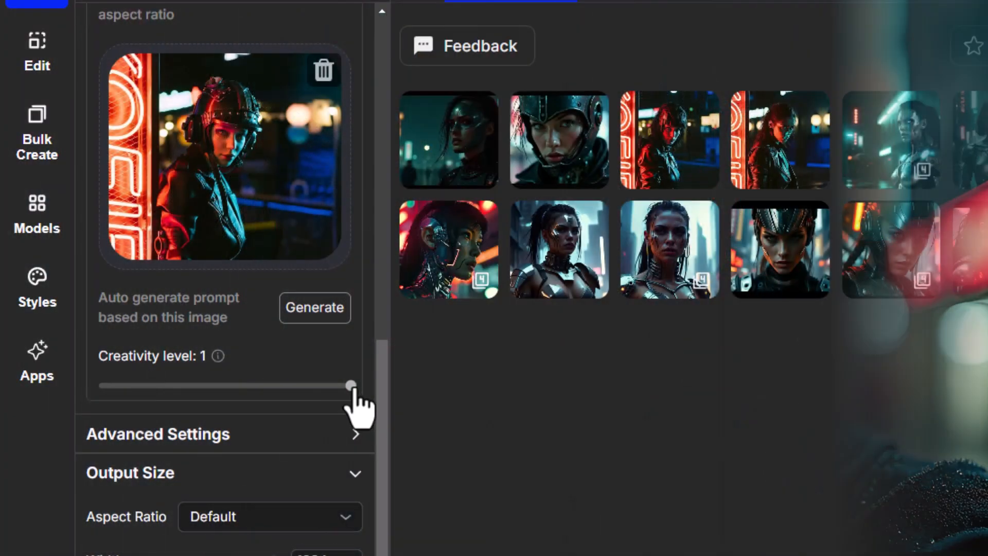
drag(350, 386, 106, 385)
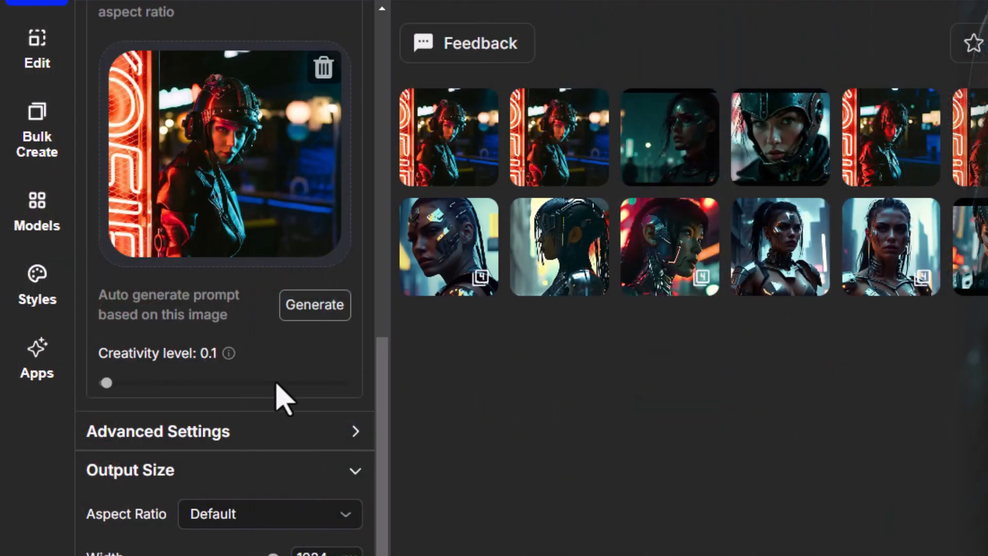
Step: Set the Image to Image creativity level to 0.9 and generate new images from the reference photo
drag(276, 382, 323, 384)
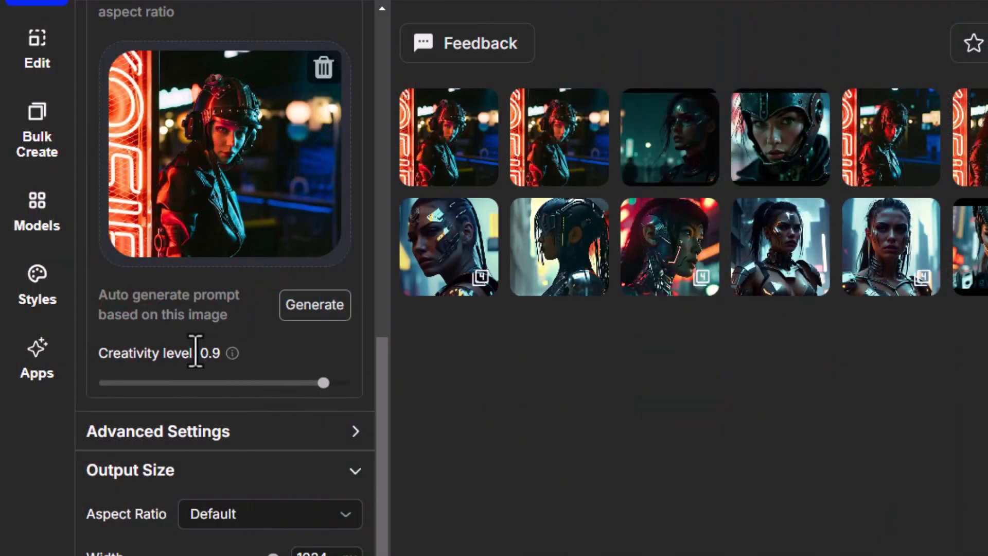
mouse_move(238, 354)
click(153, 496)
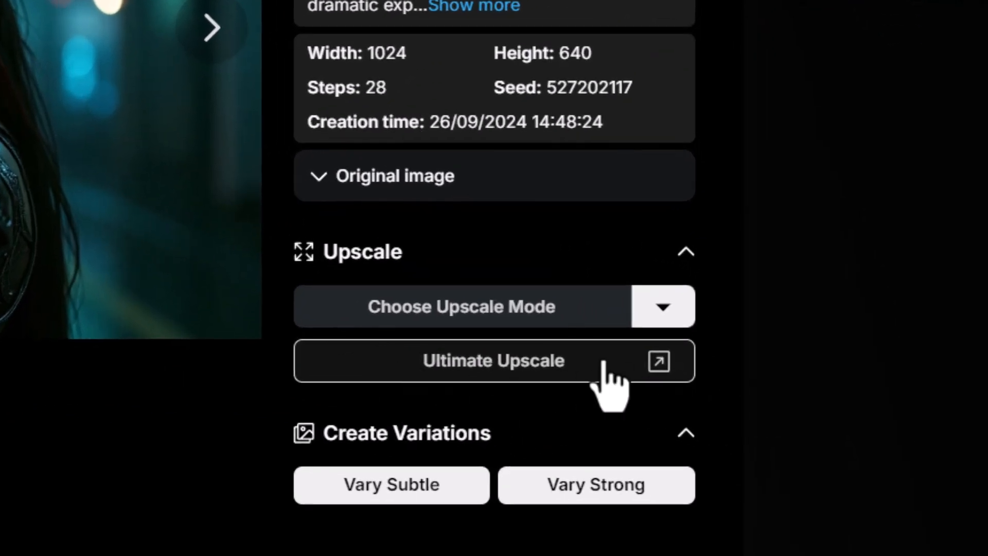
Step: Upscale the warrior woman image by the red-lit wall 4x and send it to Ultimate Upscale
click(674, 306)
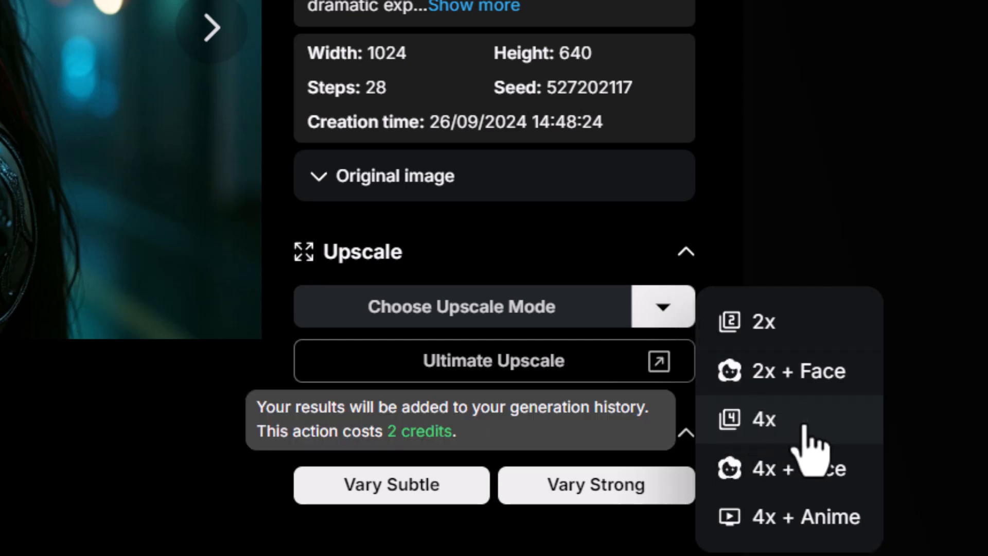
click(804, 426)
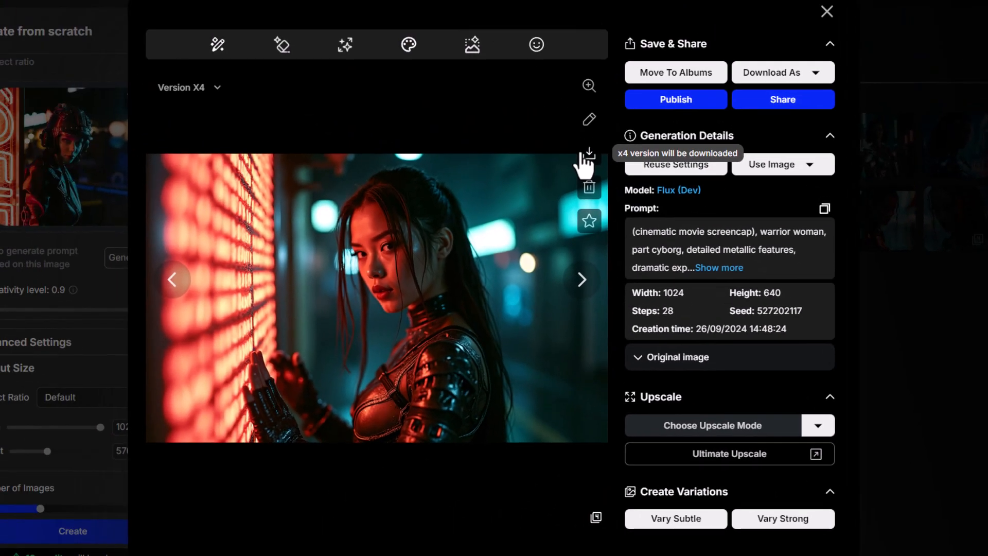
click(711, 464)
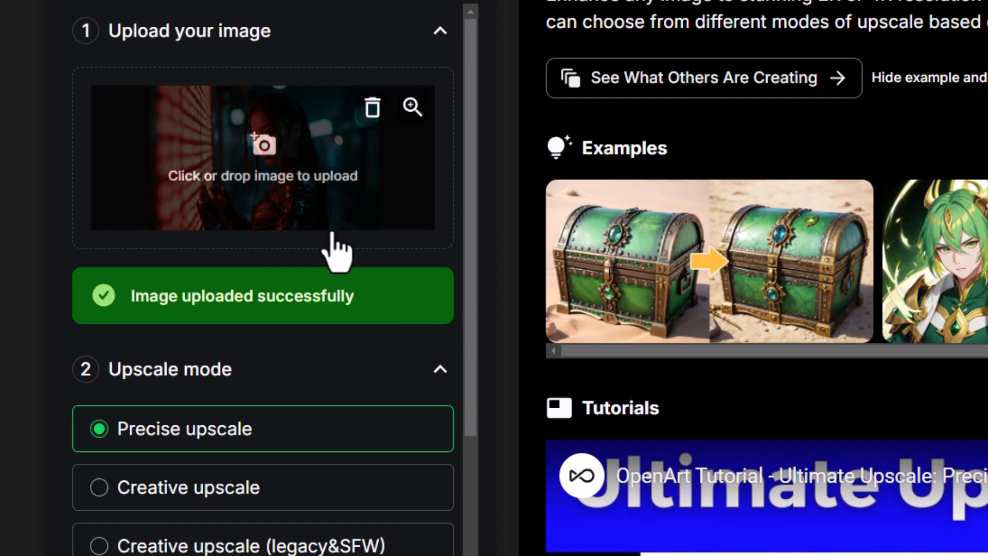
Step: Create an Ultimate Upscale of the image in Precise upscale mode at the 4K level
scroll(267, 258, down, 3)
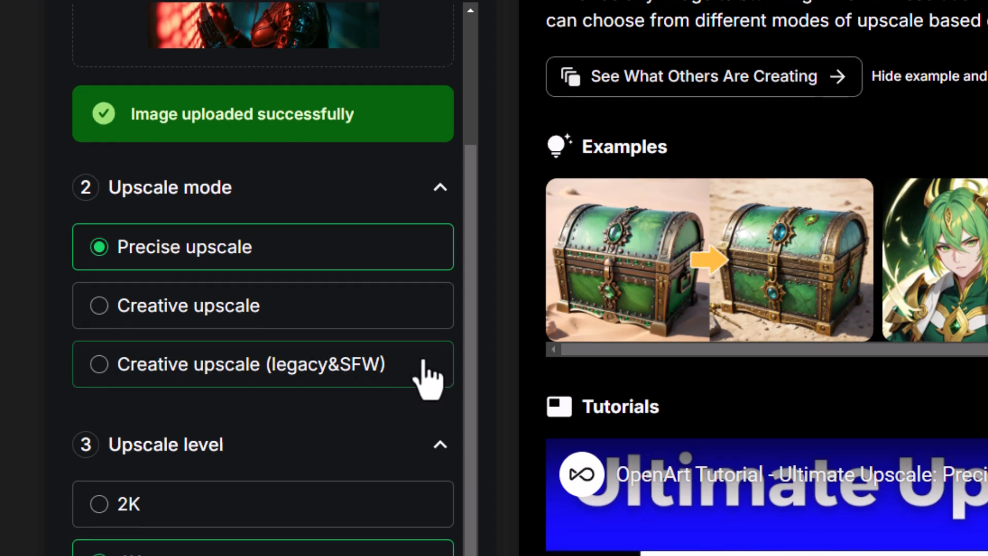
scroll(412, 334, down, 3)
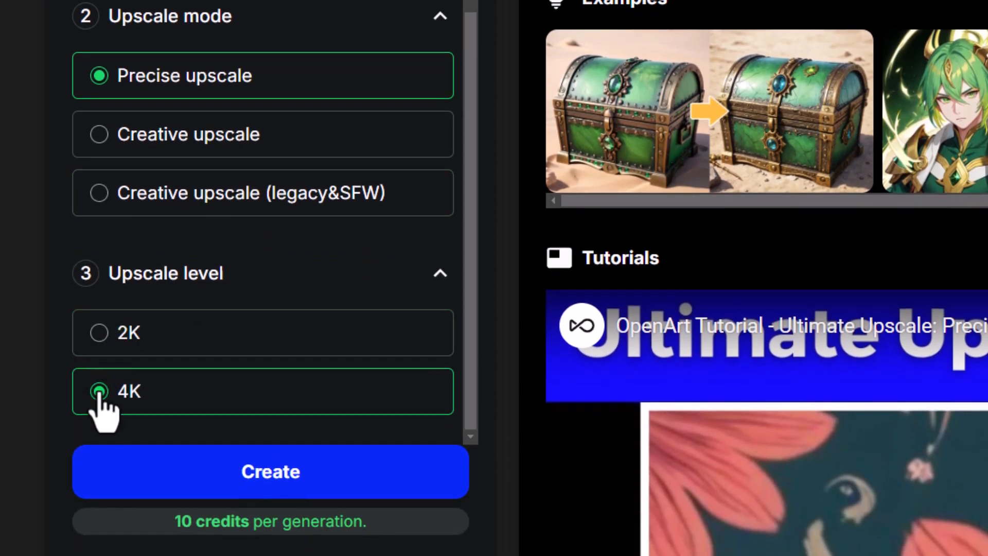
scroll(260, 397, up, 4)
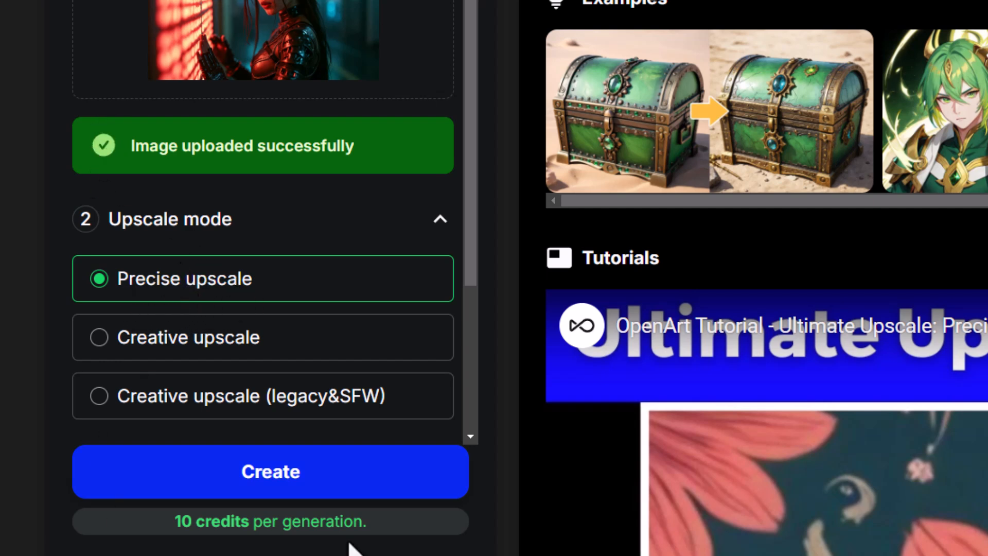
click(262, 460)
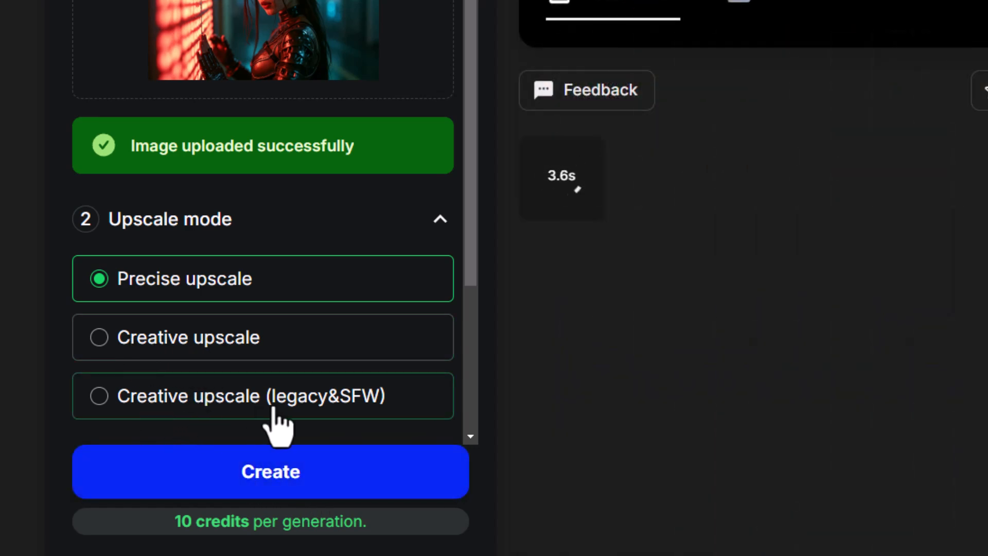
Step: Open the Precise upscale result and check its mode in the generation details
scroll(316, 424, down, 4)
scroll(314, 407, up, 4)
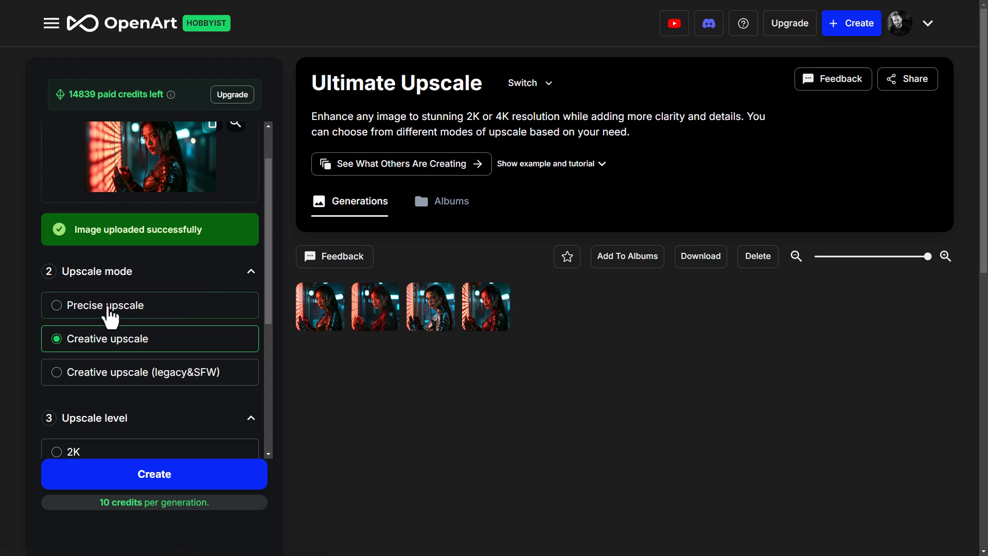
click(482, 312)
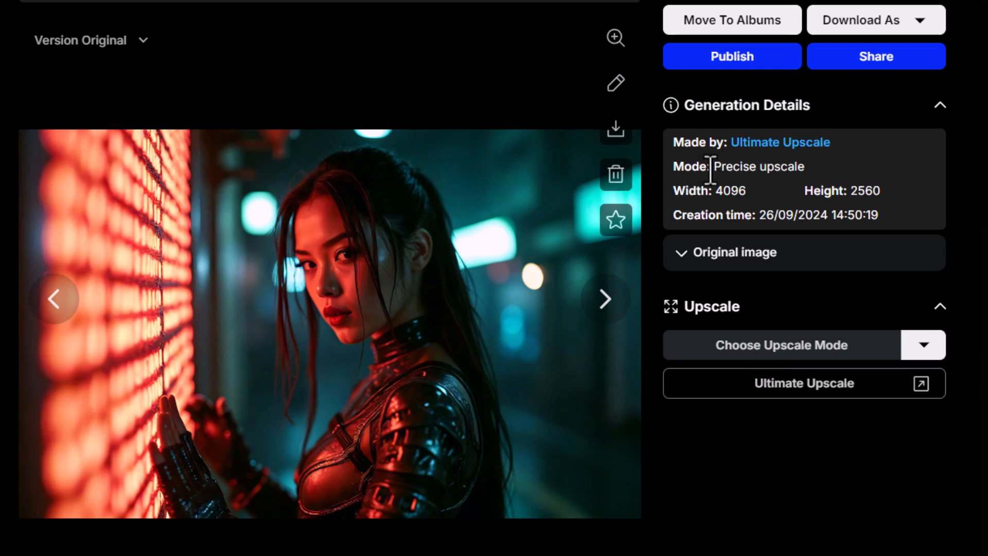
drag(714, 169, 803, 169)
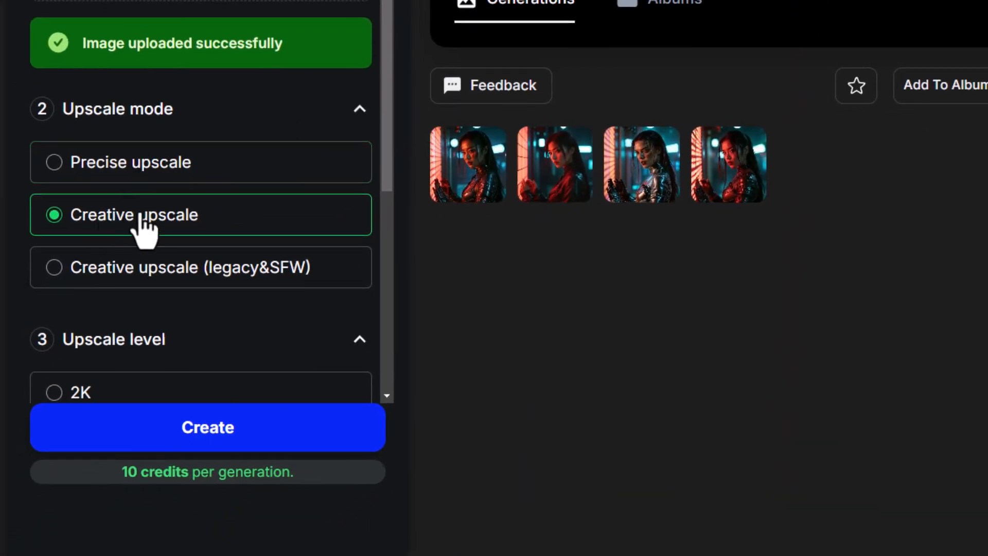
Step: Review the Creative upscale settings and open the results made with high and low enhancement levels
scroll(116, 228, down, 8)
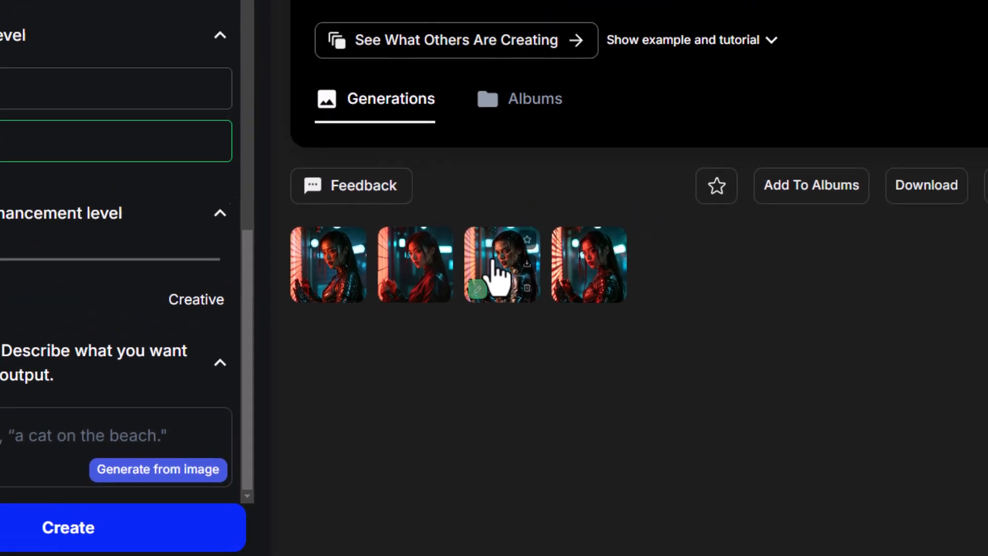
click(641, 177)
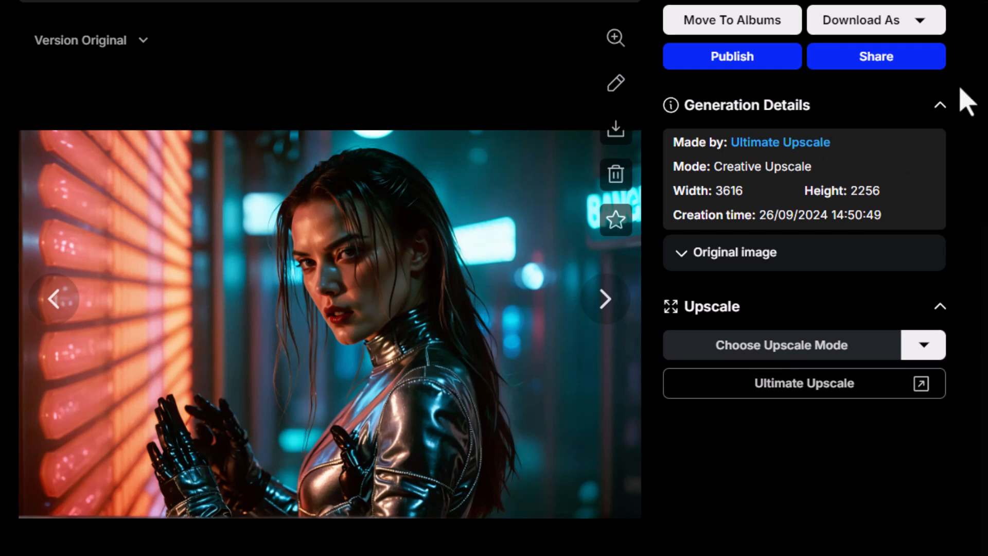
click(932, 1)
mouse_move(96, 164)
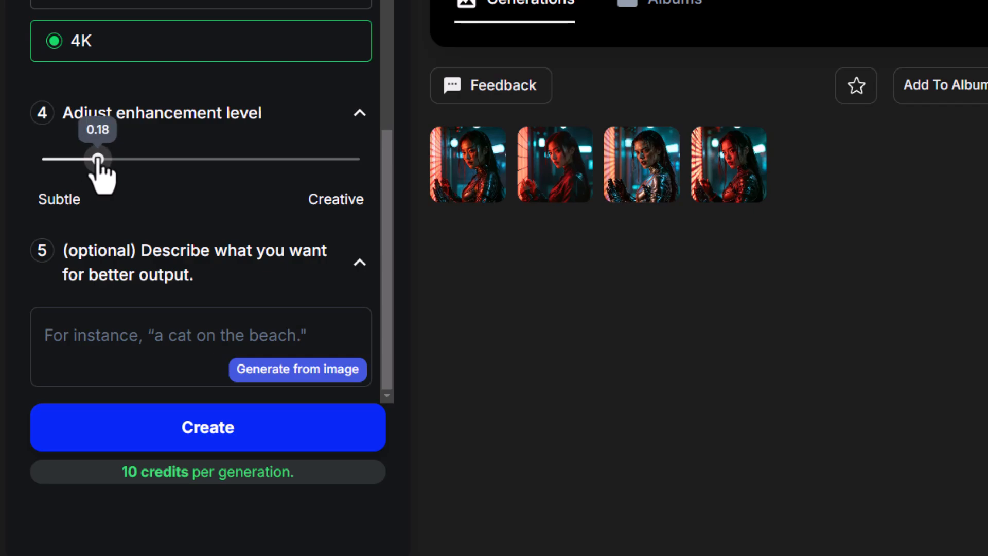
click(452, 179)
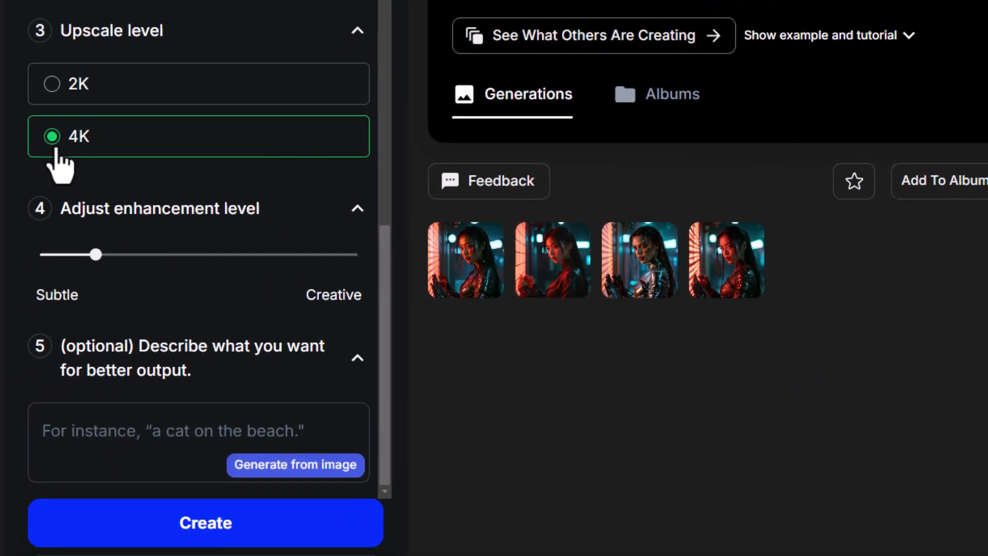
Step: Select the Creative upscale (legacy&SFW) mode, view its existing result and lower the enhancement level towards Subtle
scroll(77, 205, up, 4)
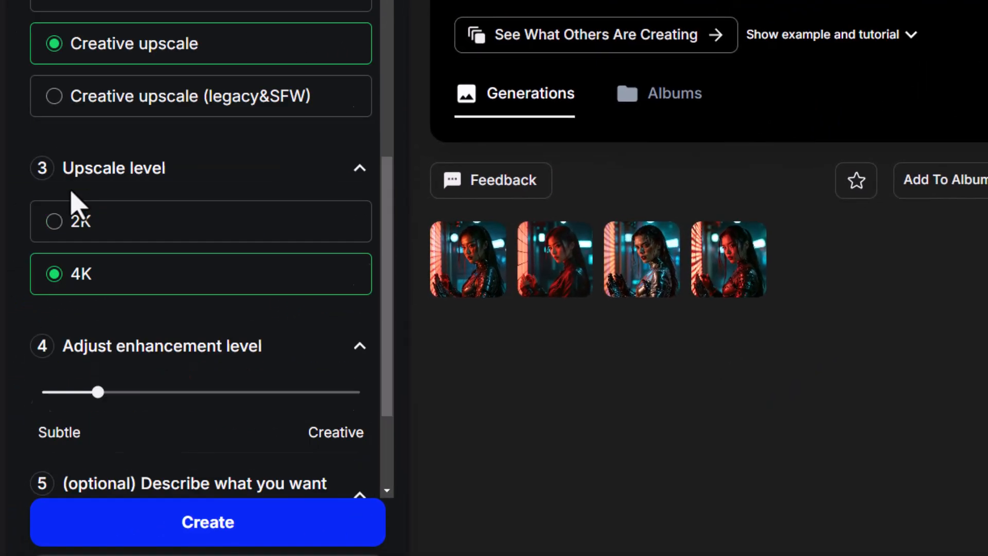
click(116, 208)
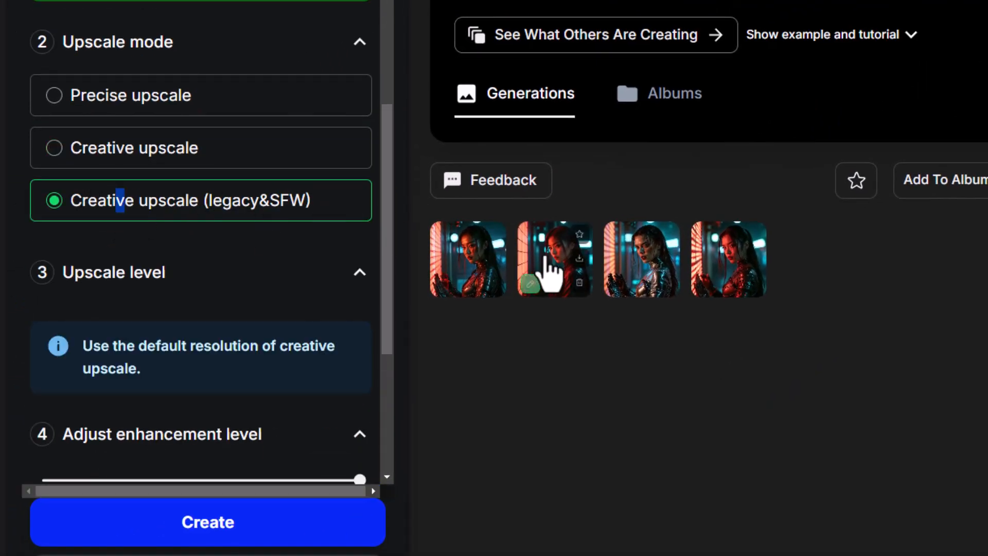
click(548, 268)
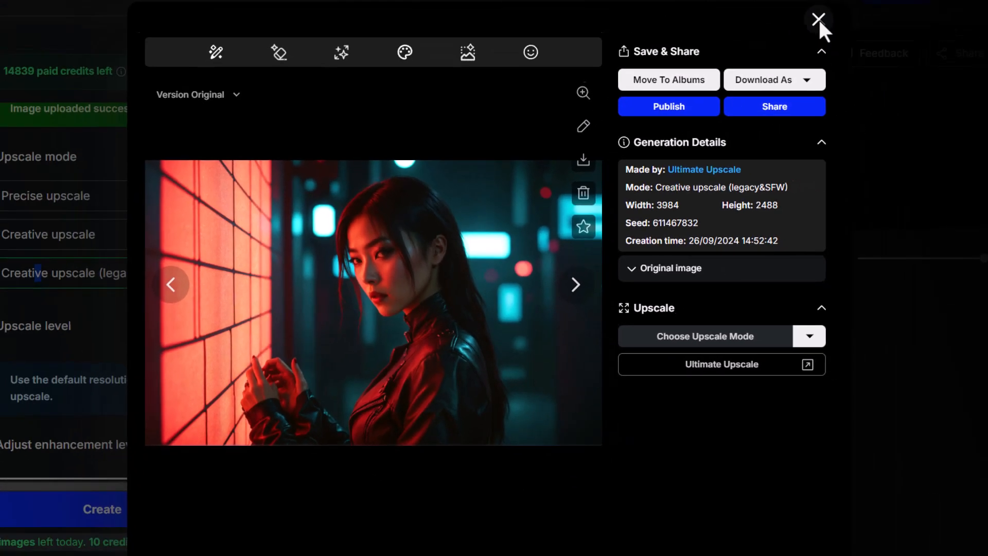
click(818, 20)
scroll(69, 307, down, 3)
drag(251, 294, 84, 295)
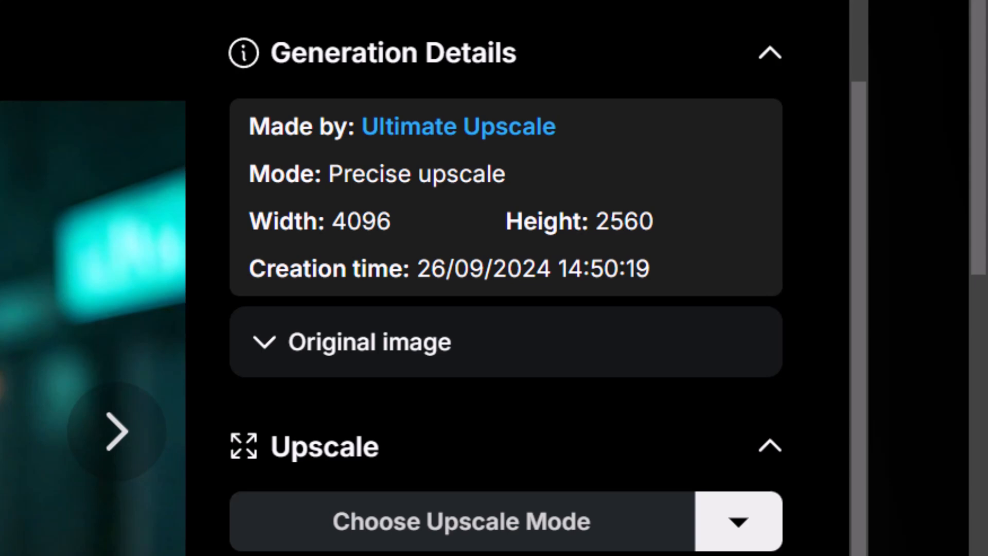
Step: Go through the opened upscale results to compare the modes and output dimensions
key(Left)
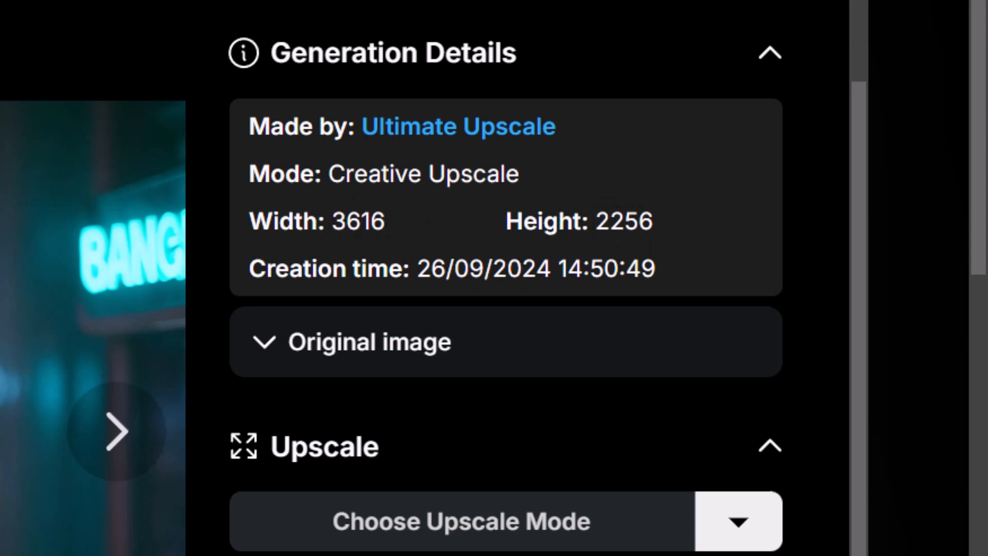
key(Left)
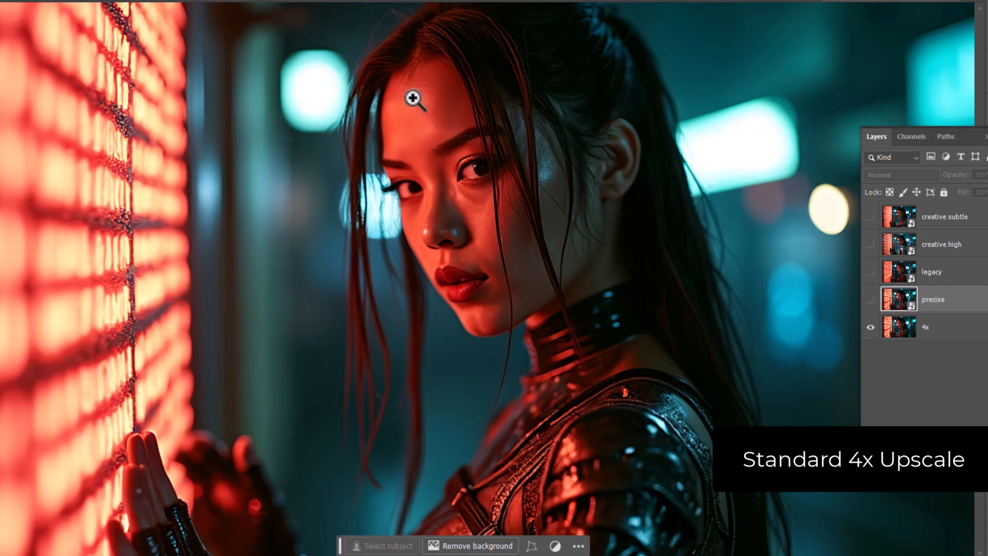
Step: Zoom in on the woman's face and toggle the precise layer's visibility to compare it with the 4x layer
click(469, 201)
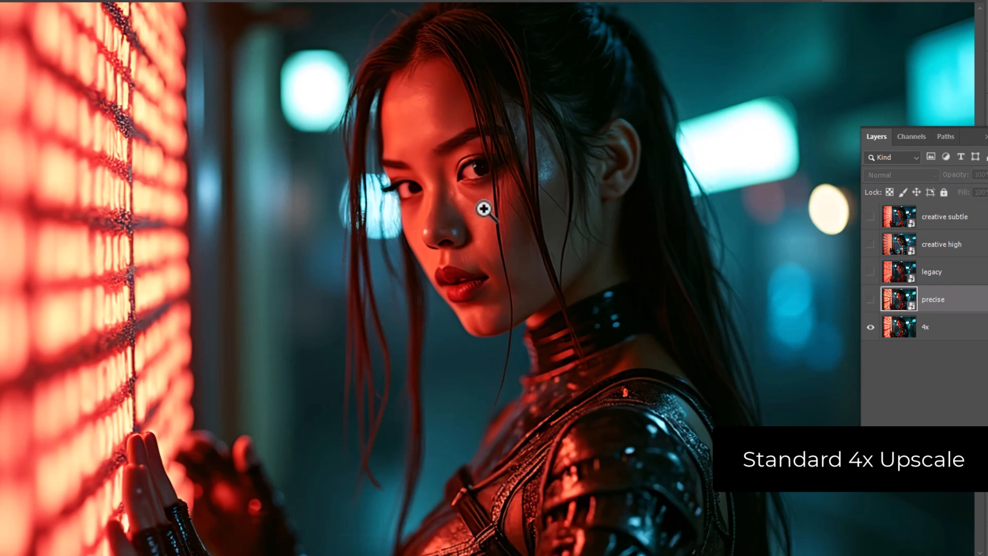
click(488, 211)
drag(479, 165, 582, 228)
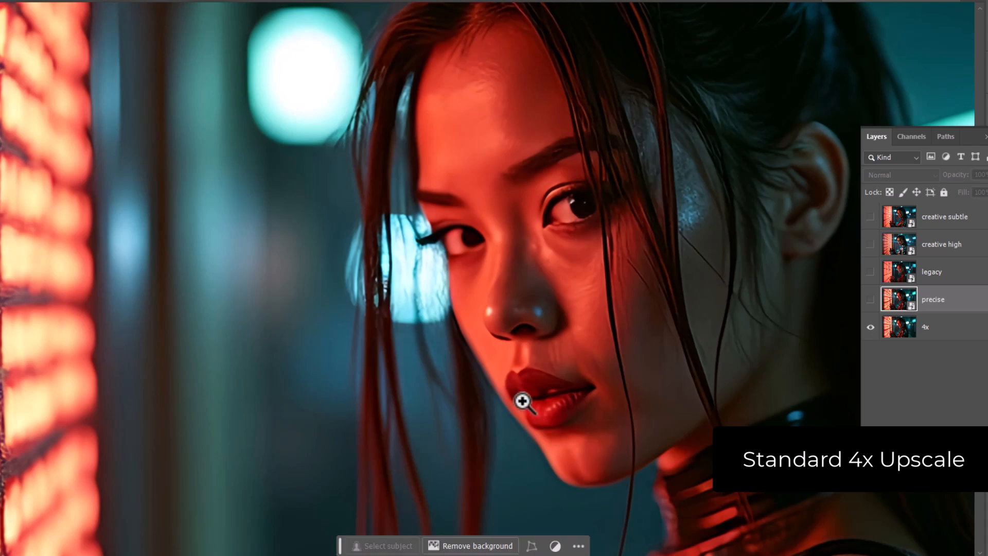
click(869, 299)
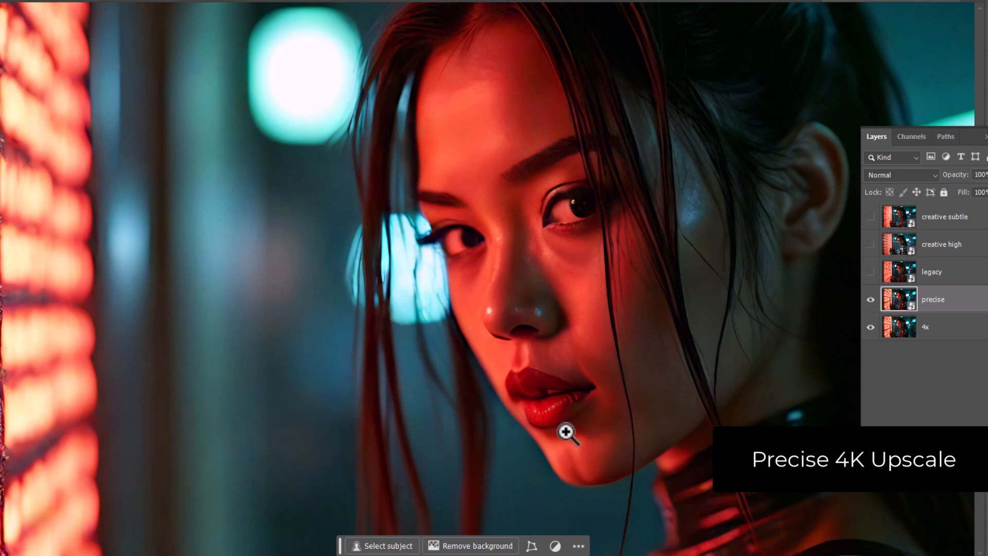
click(870, 301)
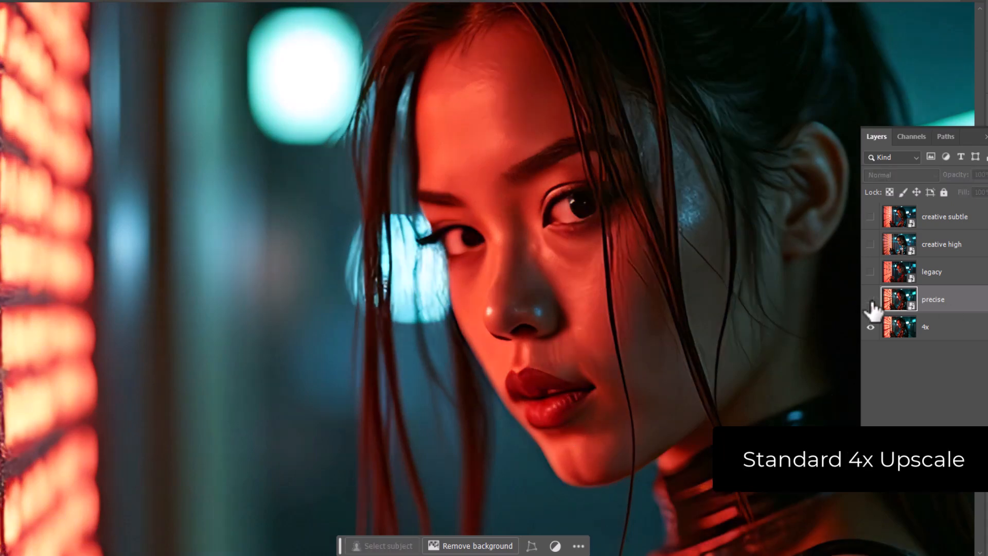
click(870, 301)
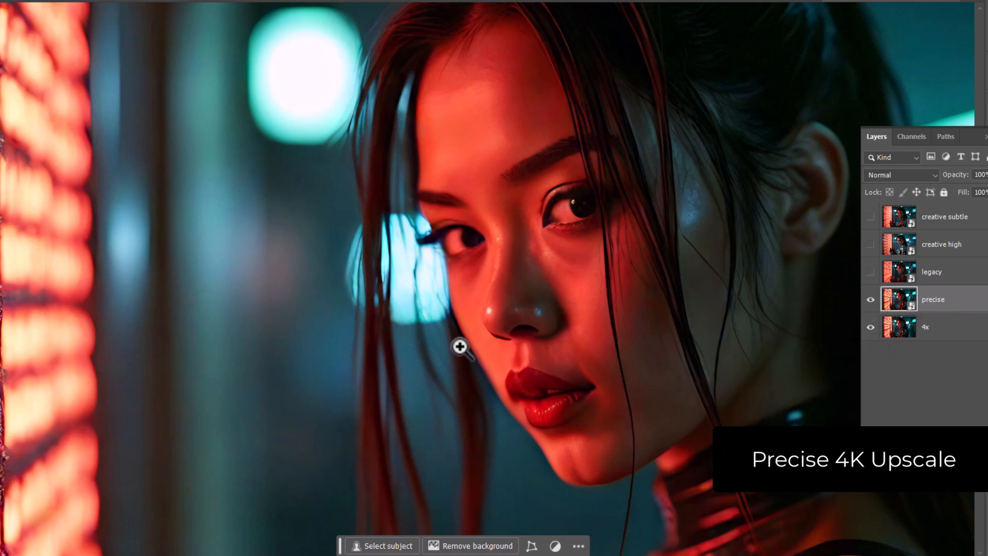
Step: Show the legacy layer and examine the background, face and hair in that upscale
click(870, 271)
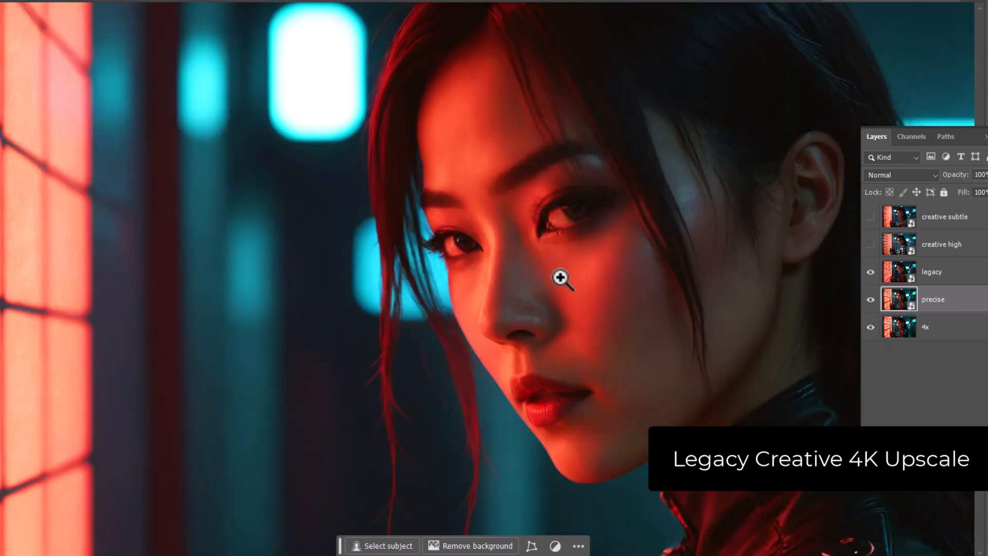
drag(149, 222, 319, 203)
drag(221, 369, 154, 132)
drag(633, 199, 383, 246)
drag(443, 142, 475, 380)
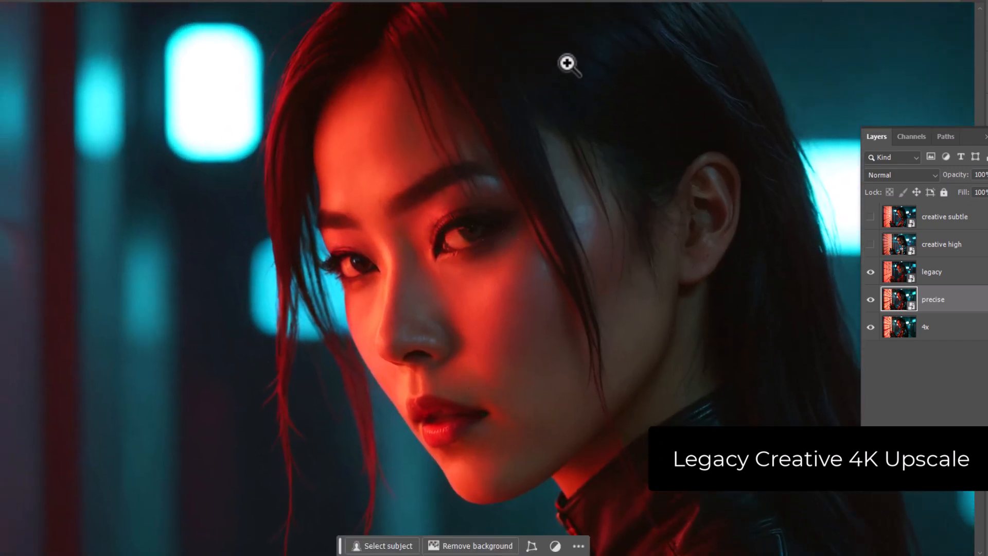
Step: Show the creative high layer and inspect the face up close and from further out
click(871, 245)
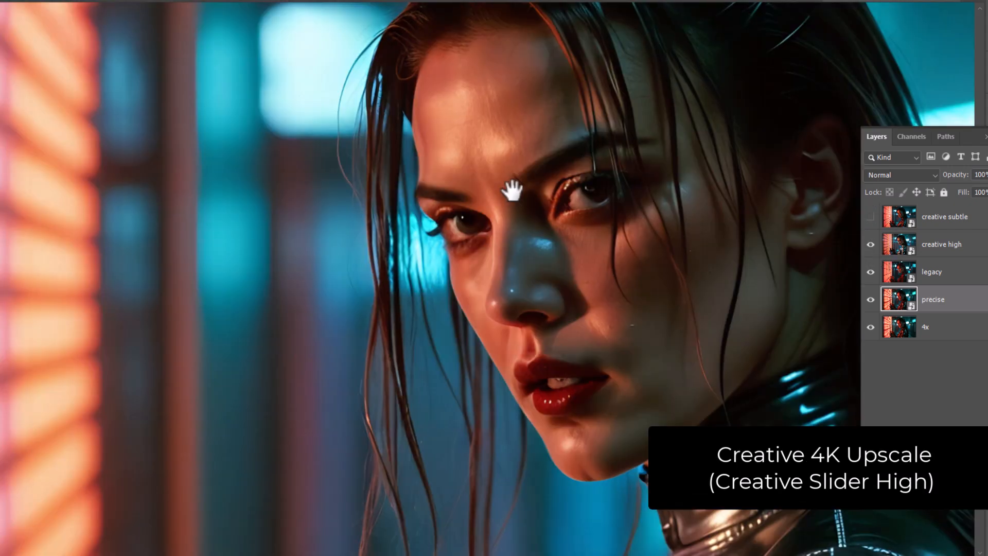
drag(511, 192, 502, 211)
alt+click(308, 289)
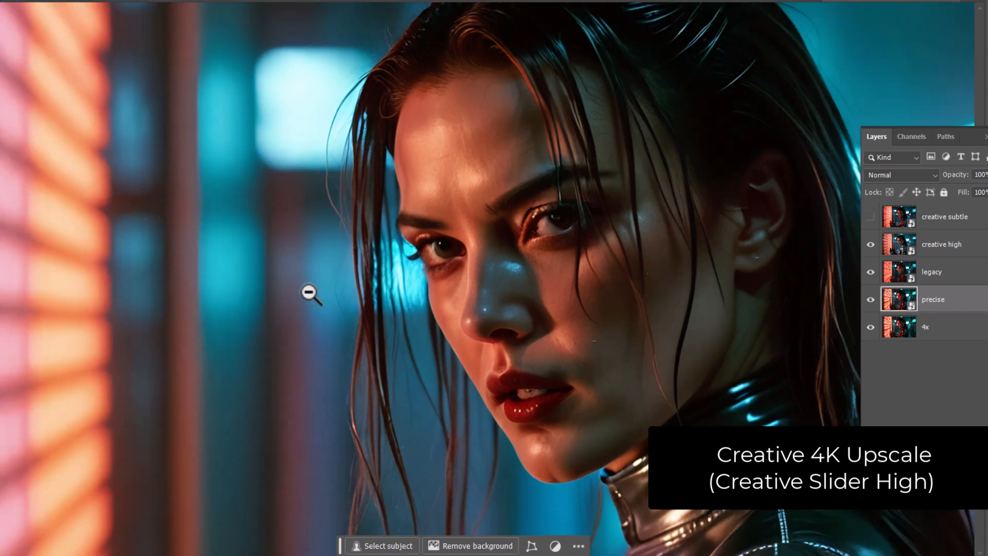
alt+click(309, 288)
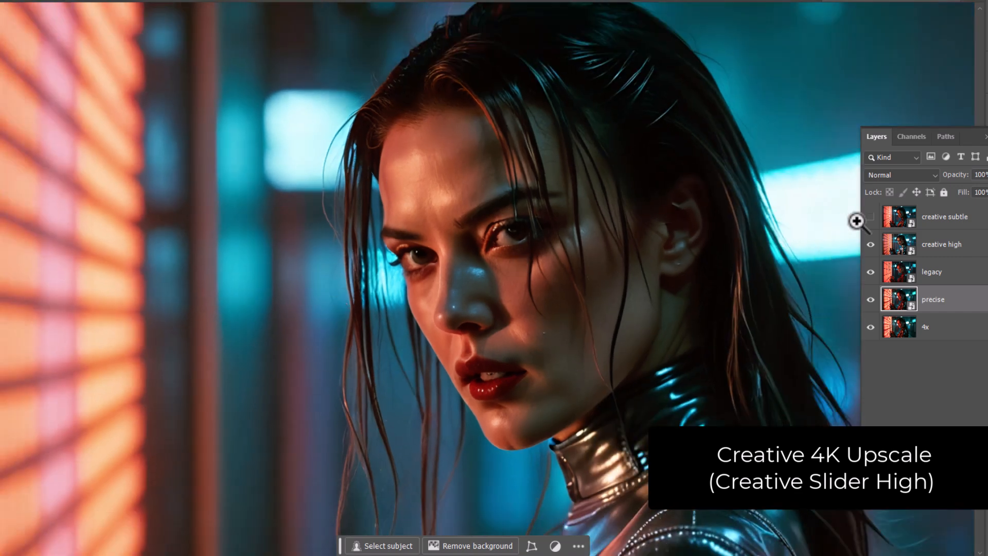
Step: Show the creative subtle layer, hide the layers beneath it and inspect the face up close
click(871, 216)
scroll(468, 271, up, 5)
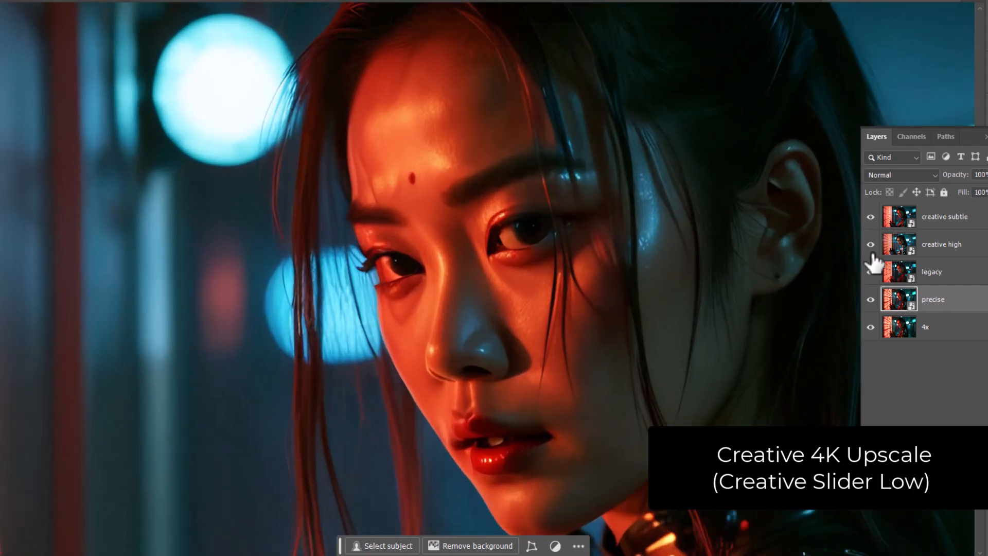
drag(870, 245, 873, 324)
drag(408, 243, 428, 211)
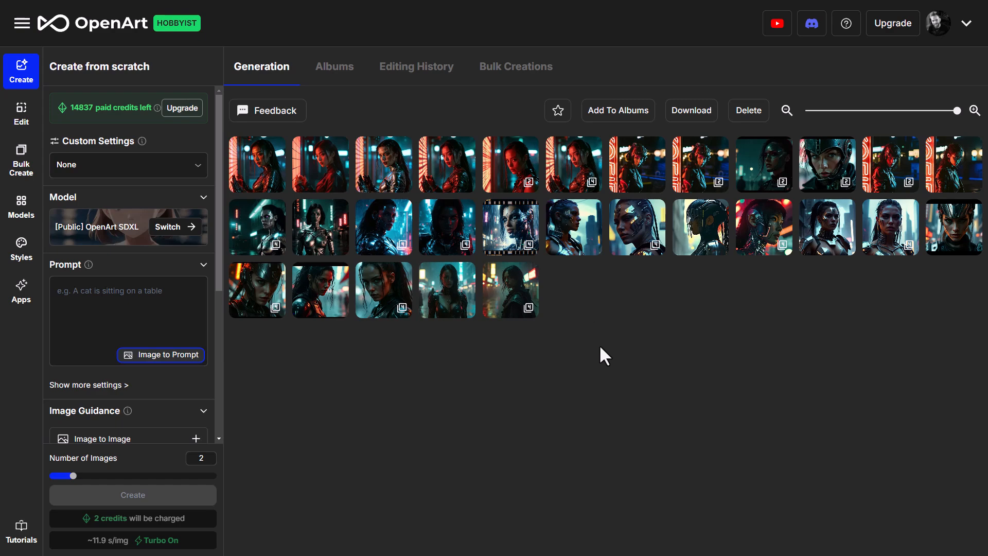
Step: View the film-strip cyborg portrait's generation details, close them and switch the generation model to DALL·E 3
click(486, 241)
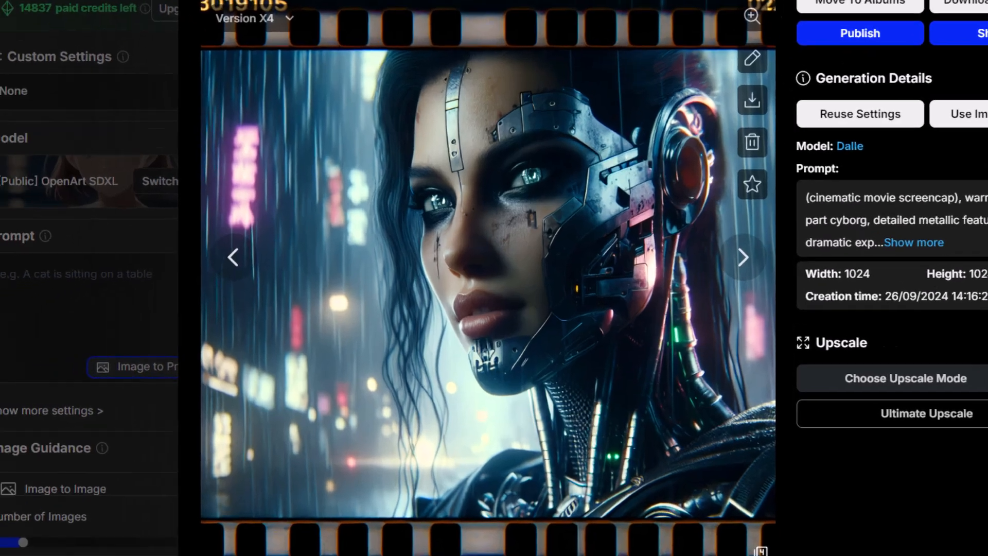
click(845, 2)
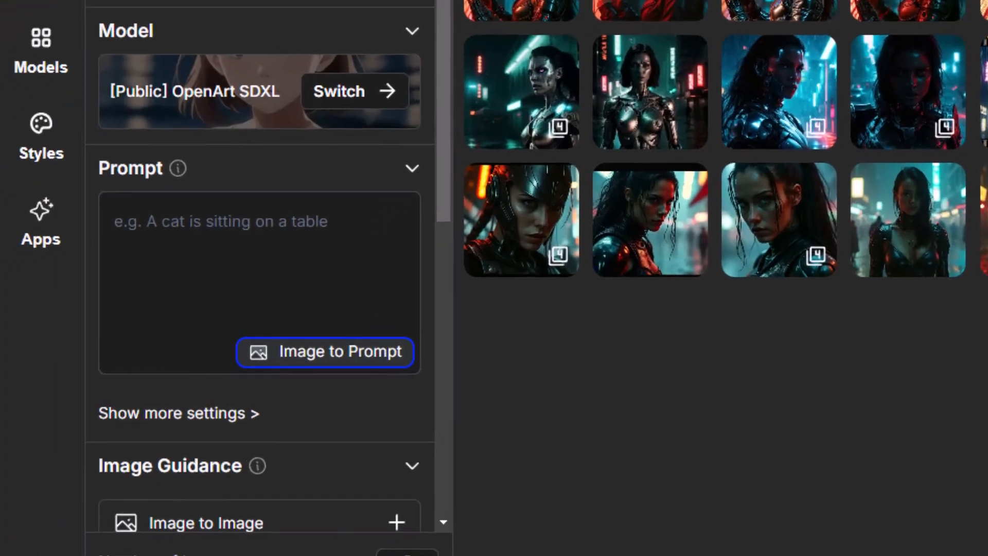
click(275, 121)
scroll(209, 287, down, 3)
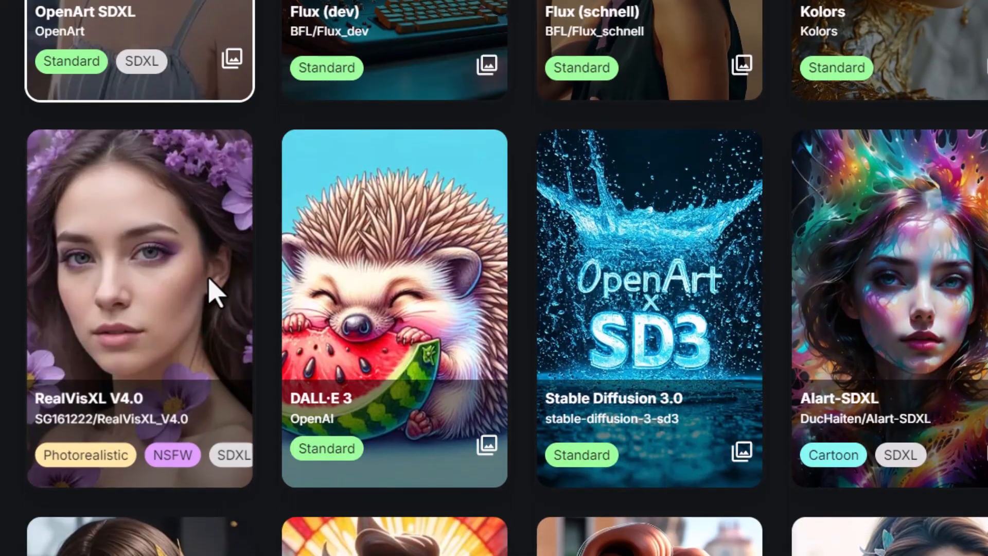
click(375, 304)
Step: Write the prompt "a samurai warrior in front of an ancient temple, bright sunny lighting"
click(230, 366)
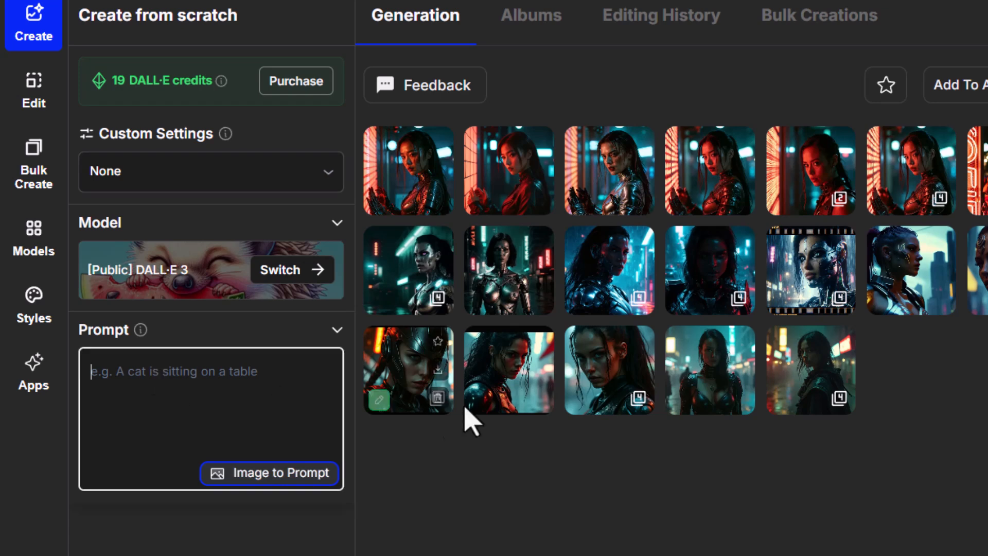
text(a samurai warrior in front of an ancient temple, bright sunny lighting)
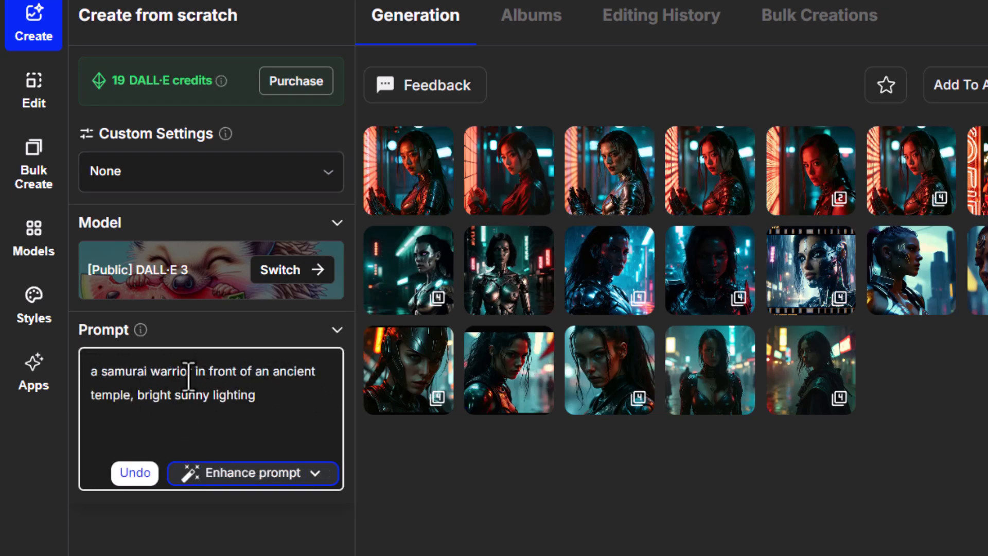
drag(191, 372, 99, 371)
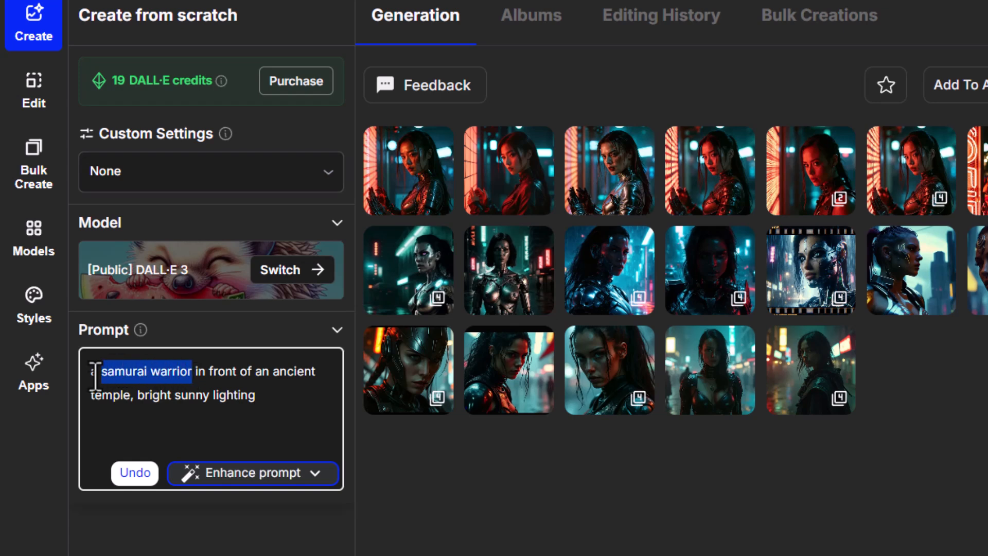
click(273, 396)
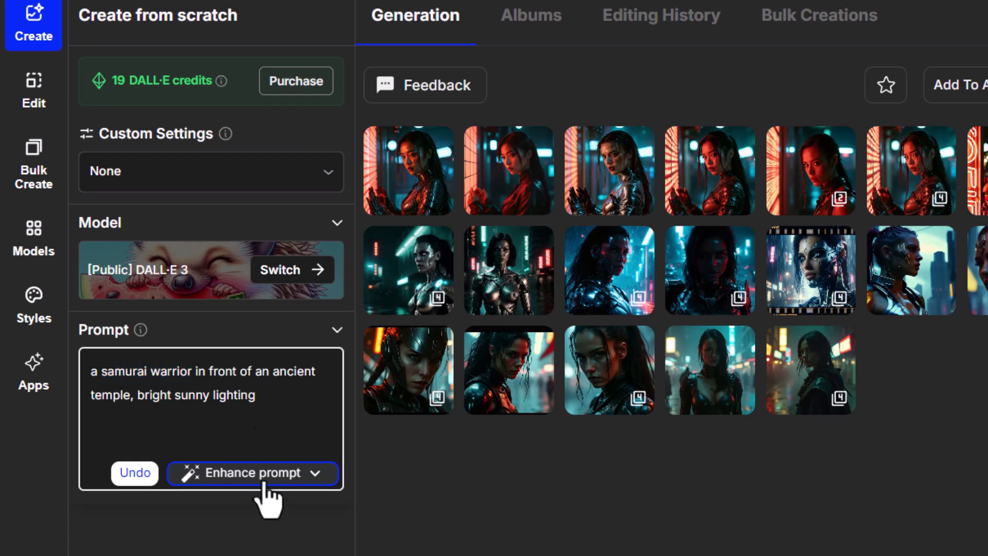
Step: Enhance the samurai prompt automatically and generate an image from it
click(254, 472)
scroll(258, 441, down, 5)
click(227, 313)
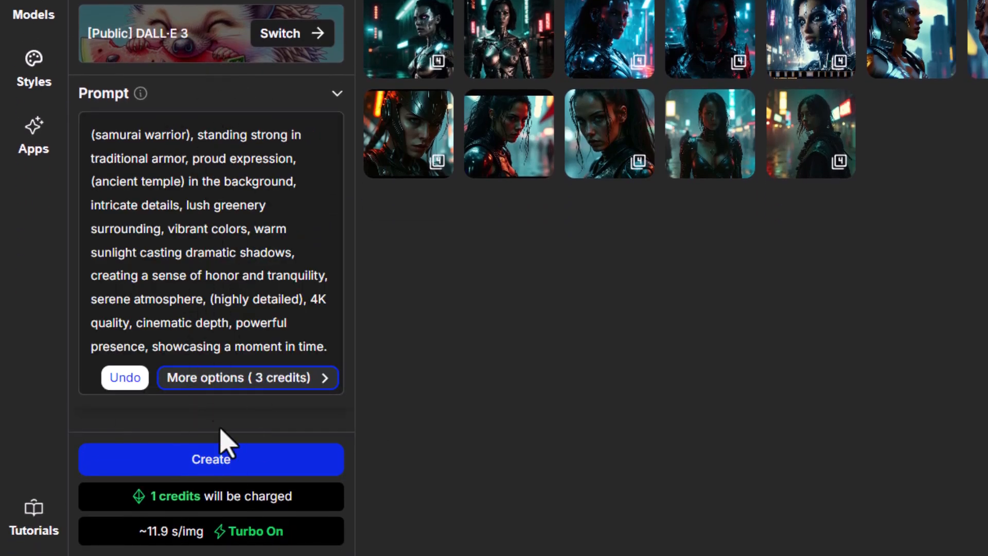
click(216, 463)
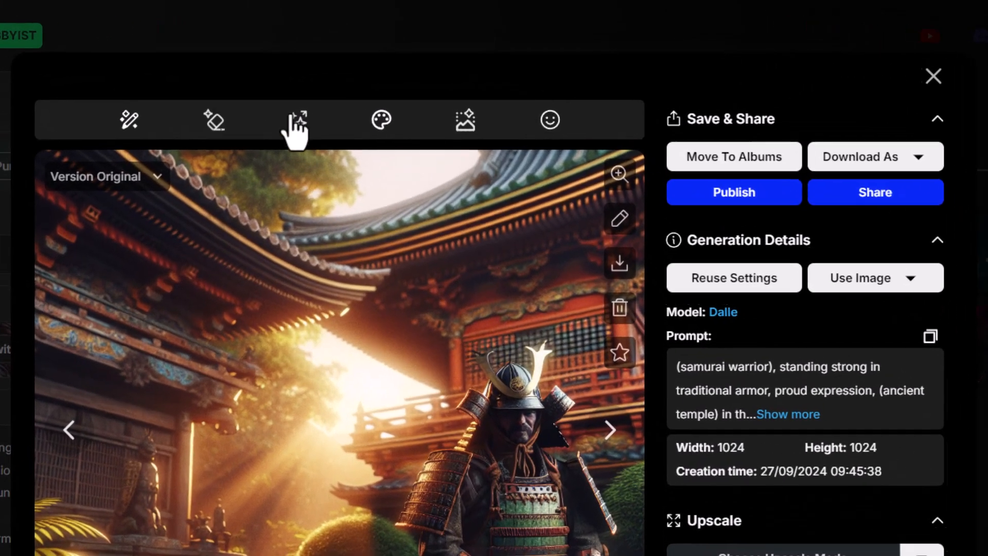
Step: Bring the samurai image into the Expand tool and set the output aspect ratio to Cinema(16:9)
mouse_move(365, 79)
click(292, 126)
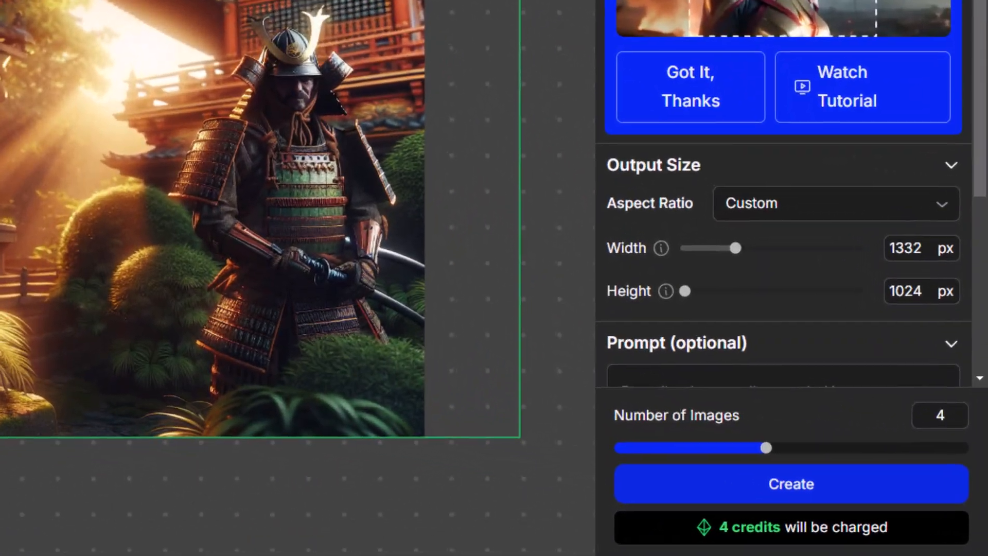
click(783, 204)
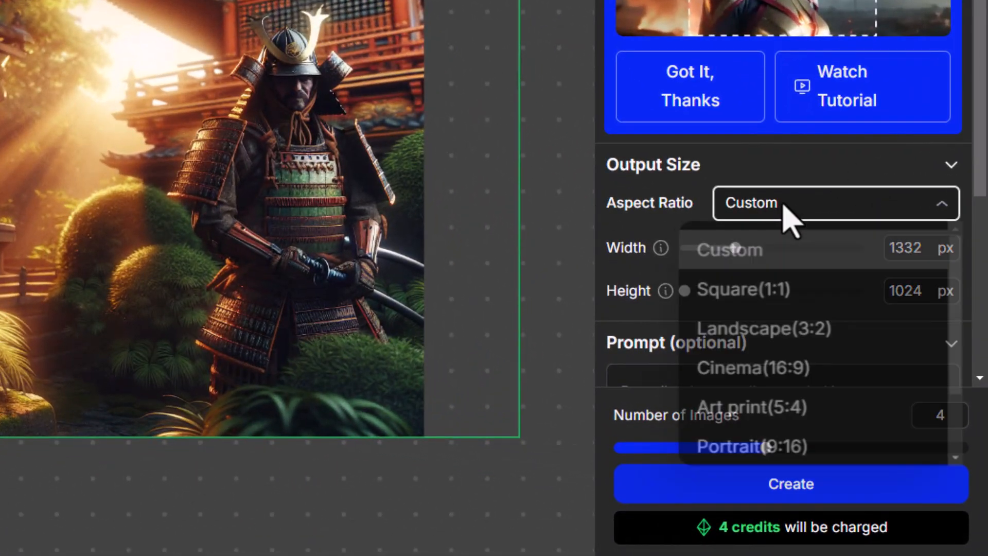
click(771, 382)
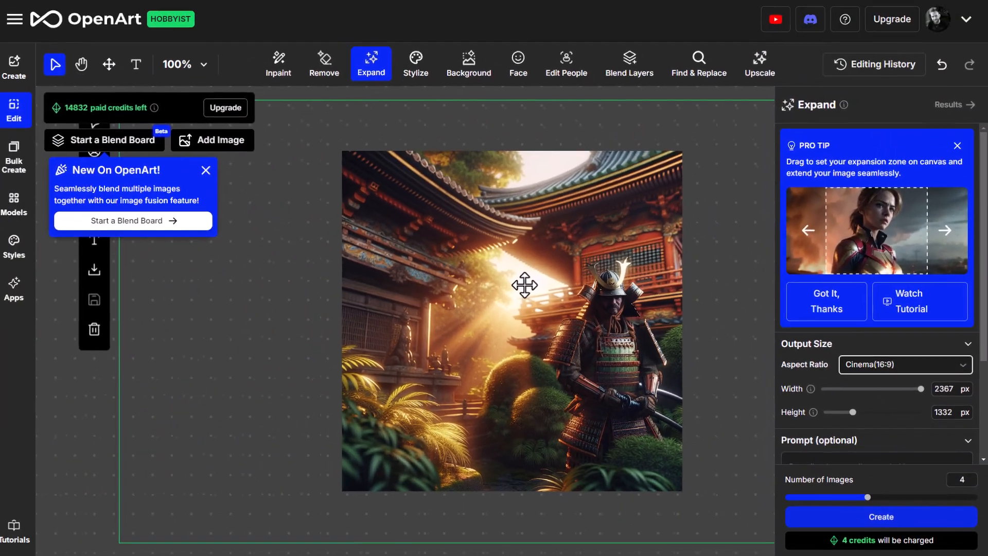
Step: Shift the samurai image within the expansion frame and set the output width to 1920 px
drag(524, 285, 767, 156)
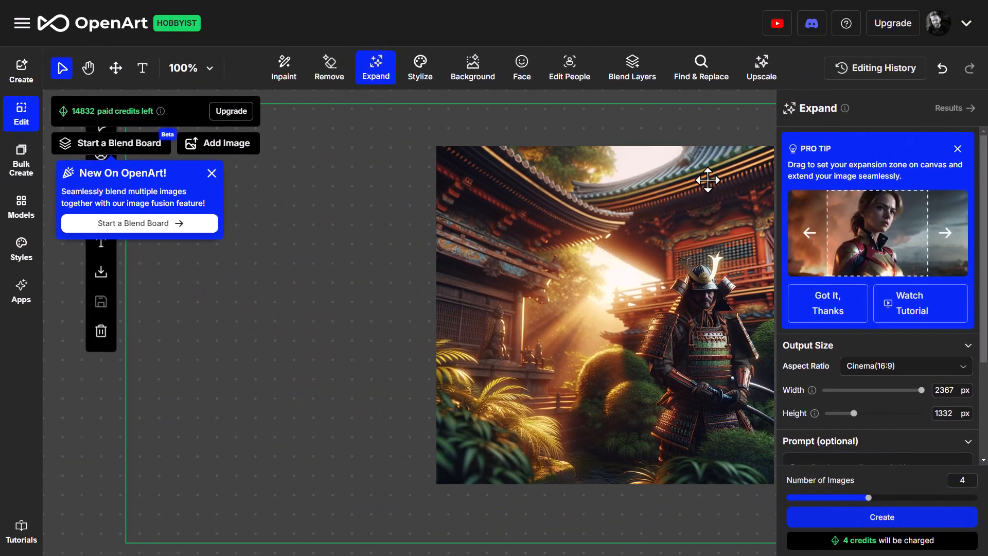
scroll(710, 182, down, 3)
drag(707, 236, 620, 247)
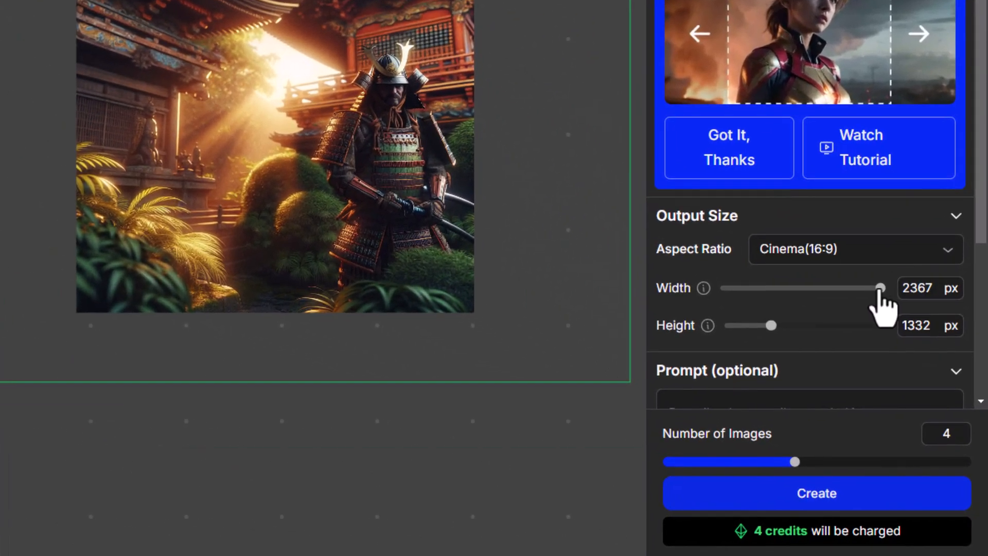
drag(880, 287, 842, 288)
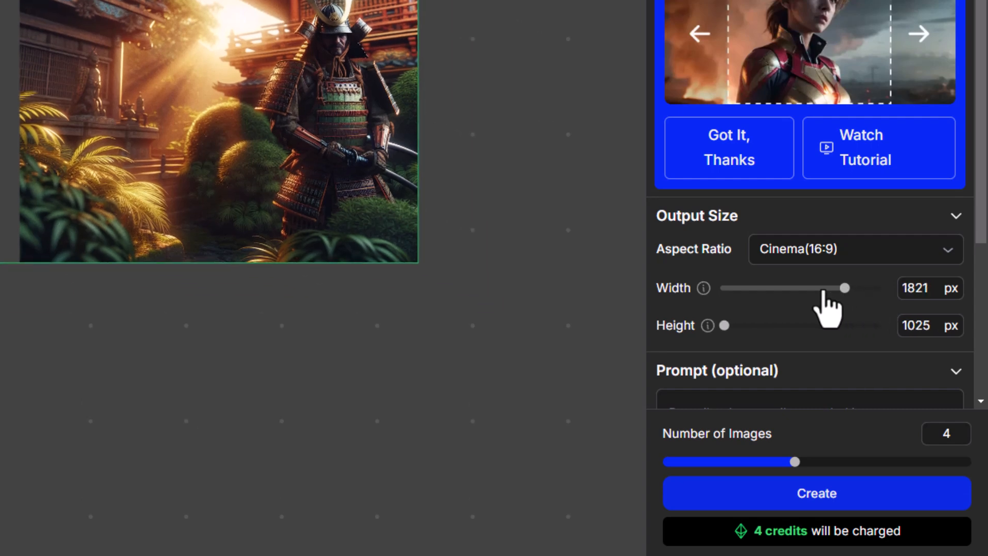
double_click(916, 286)
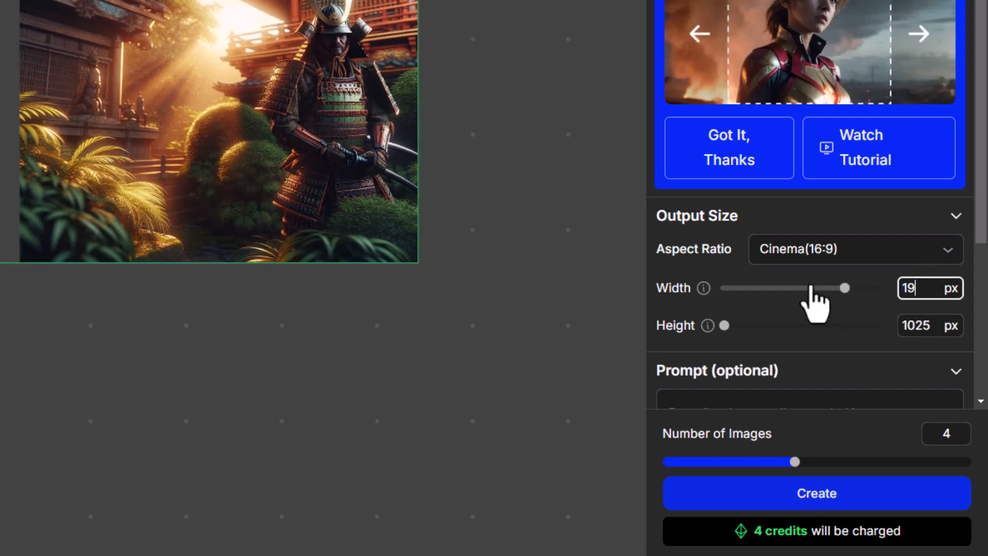
text(1920)
click(931, 325)
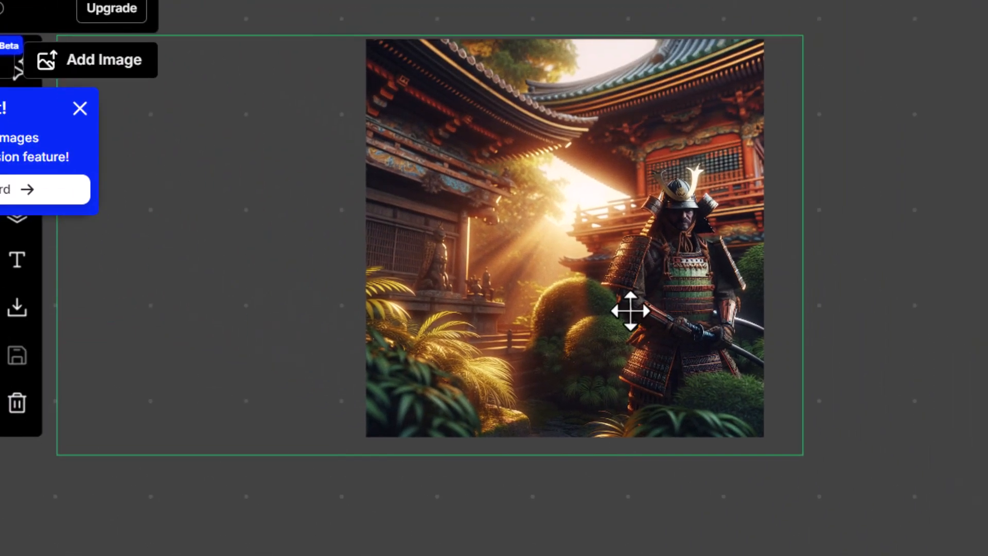
Step: Reposition the samurai image inside the 1920 × 1080 frame and generate four expanded versions
drag(629, 311, 519, 317)
drag(576, 345, 576, 342)
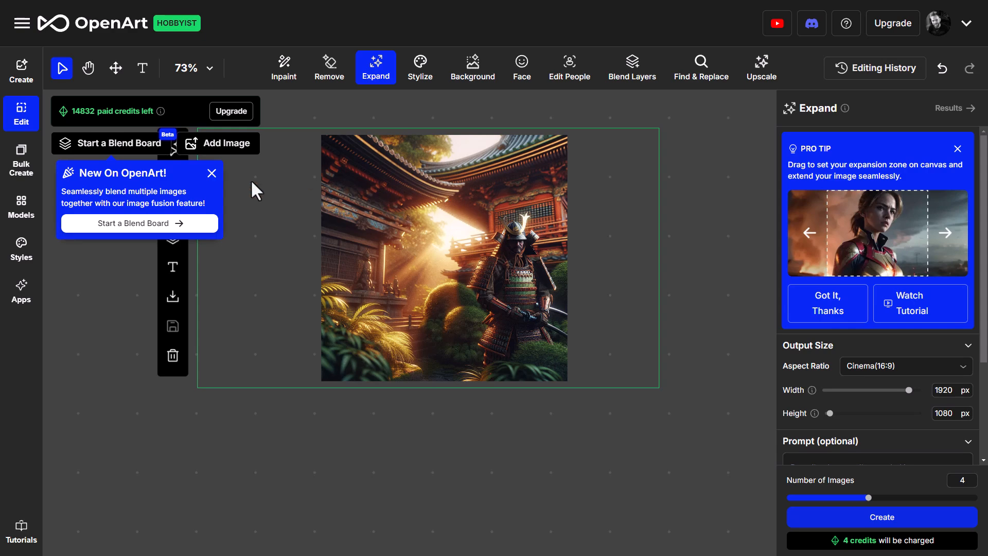
click(211, 173)
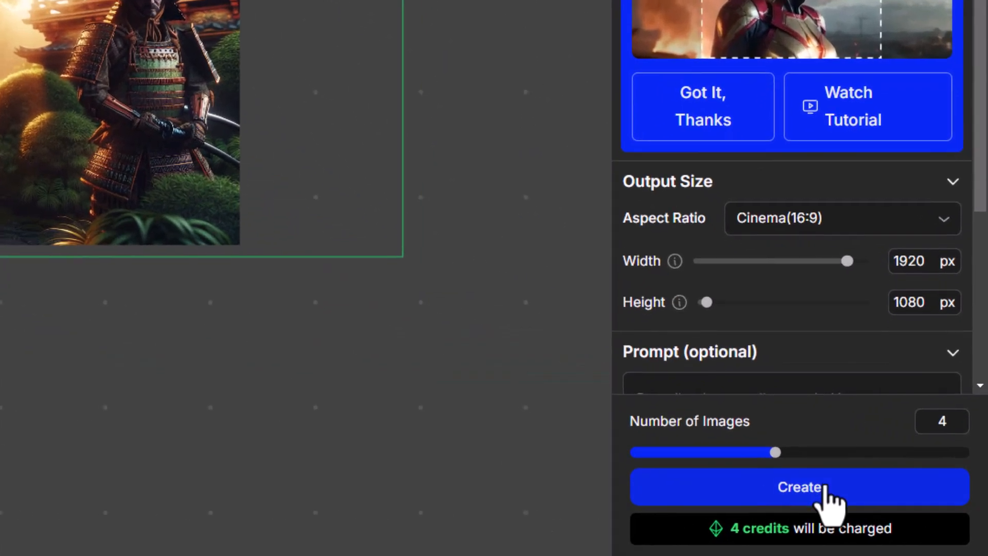
click(895, 514)
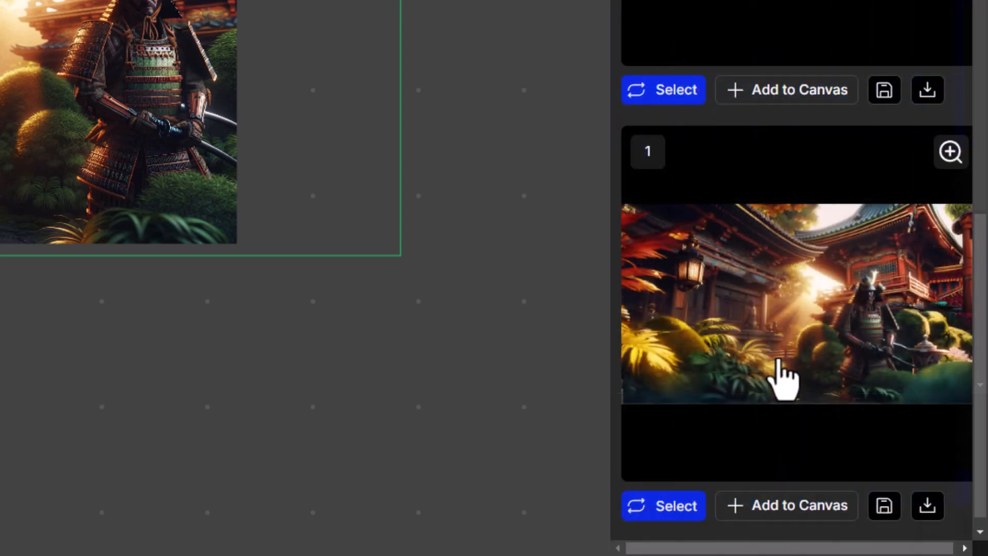
Step: Compare the expanded samurai results and save result 4 to the generation history
scroll(770, 238, up, 10)
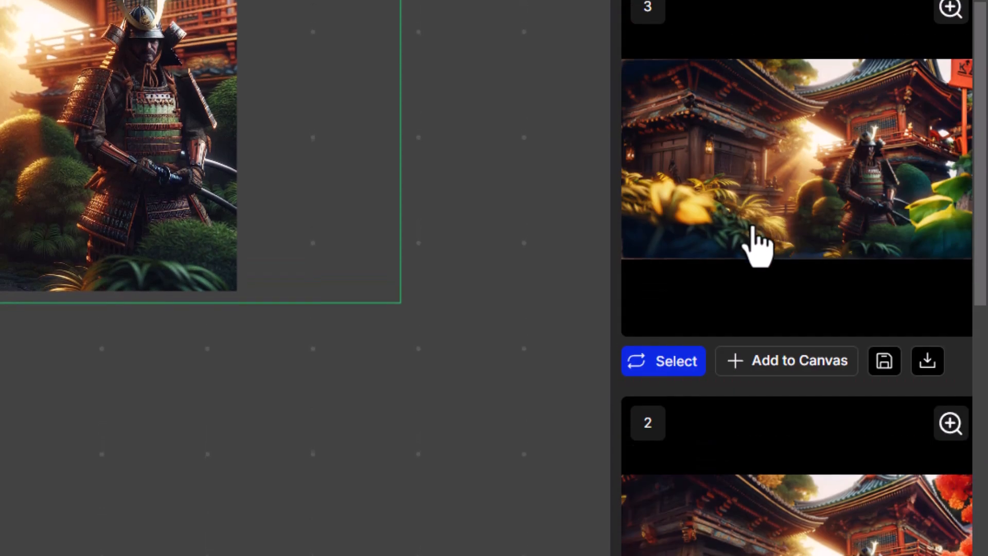
scroll(780, 262, up, 5)
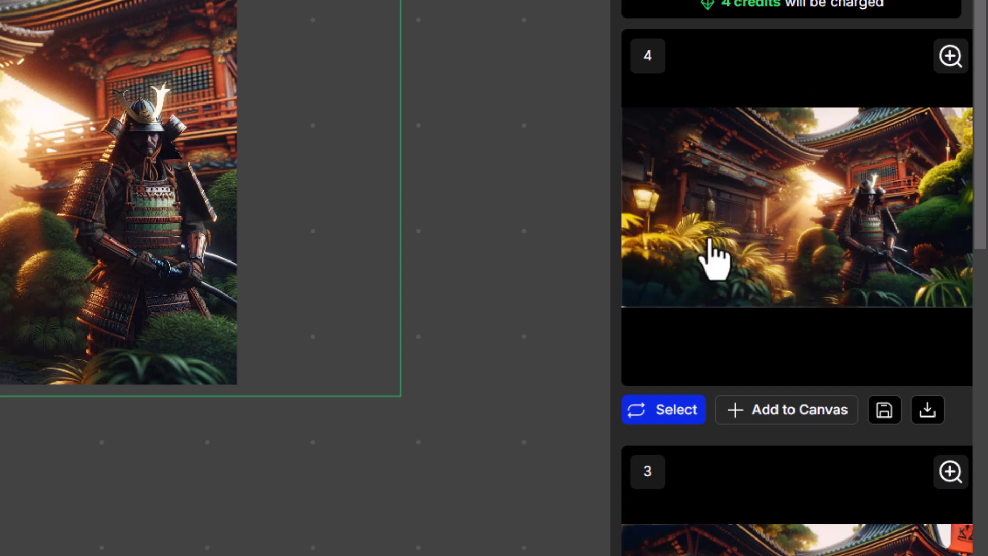
click(884, 412)
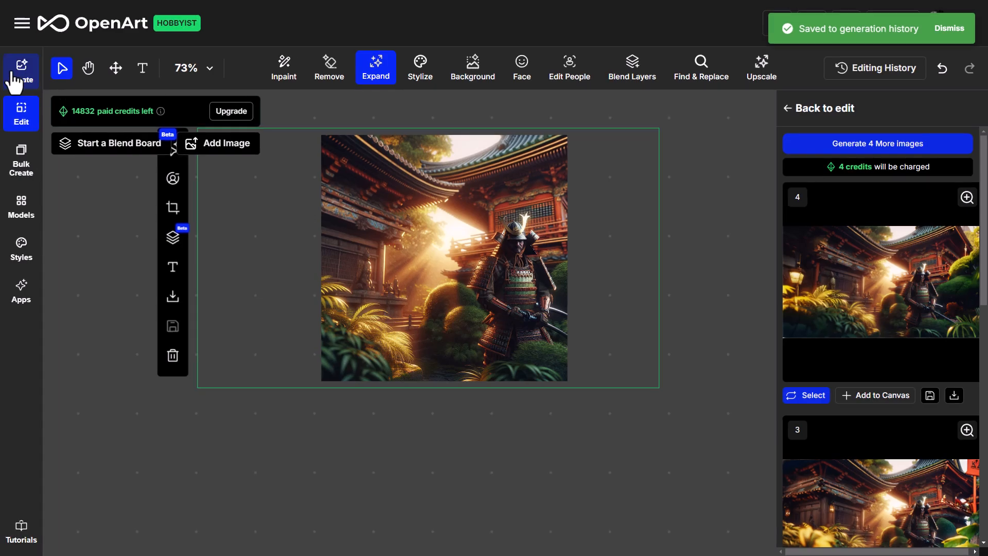
Step: Open the saved widescreen samurai image from the generations and upscale it with the 4x mode
click(28, 72)
click(251, 162)
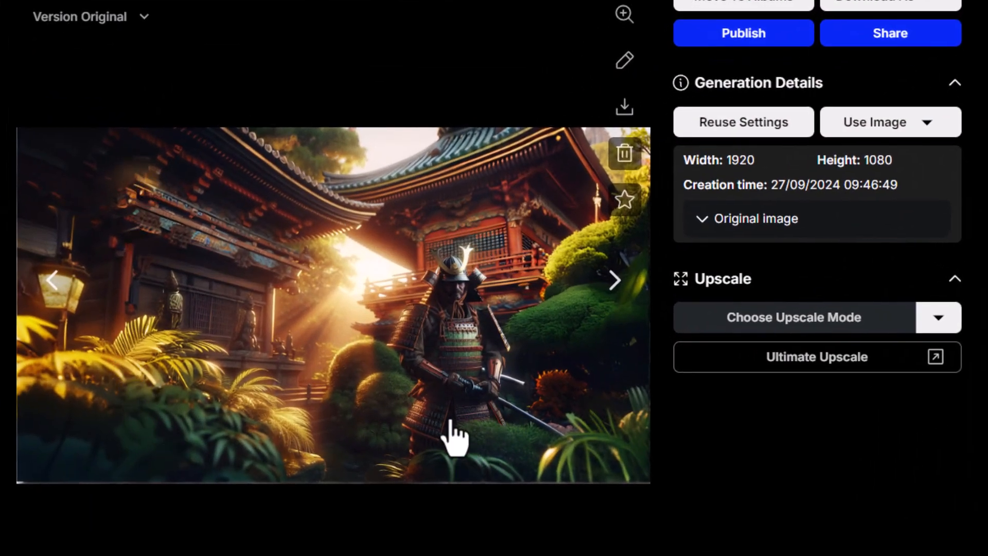
click(941, 317)
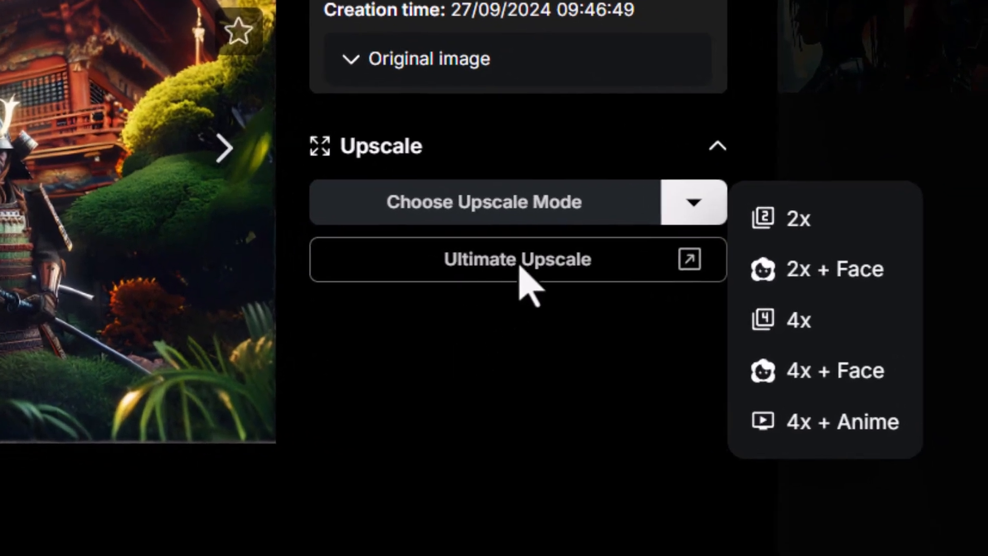
click(787, 324)
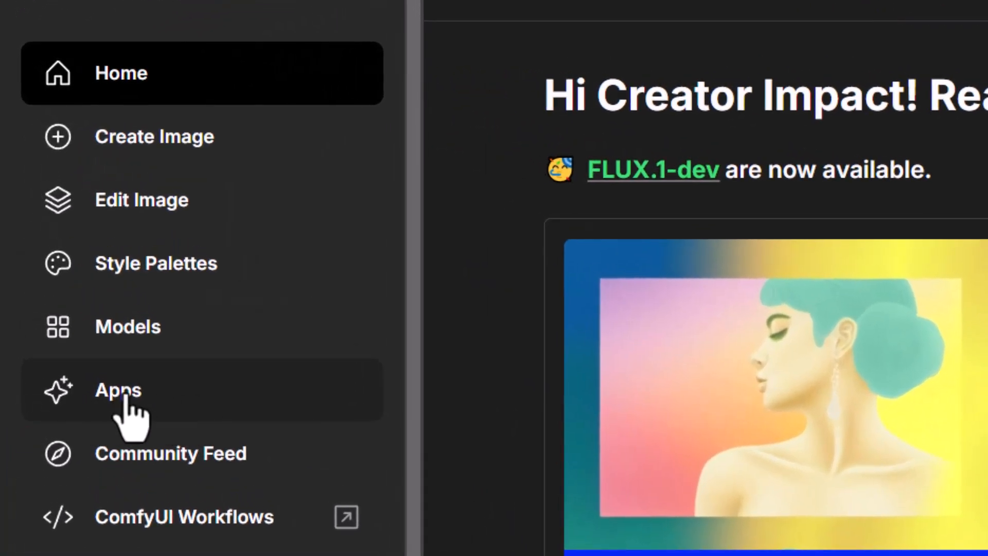
Step: Browse the AI Apps gallery through its app categories and open the AI Filters app
click(125, 396)
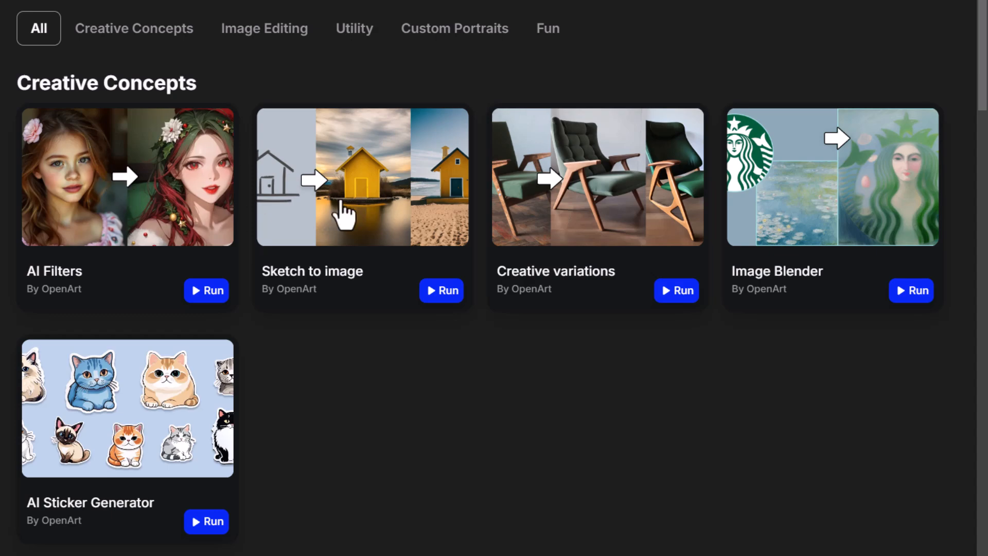
scroll(339, 206, down, 4)
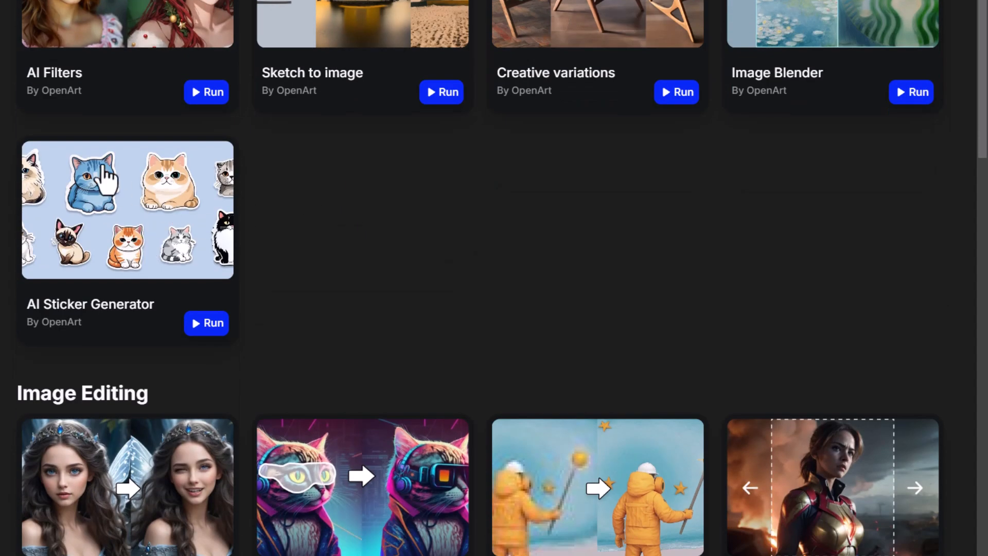
scroll(142, 209, down, 5)
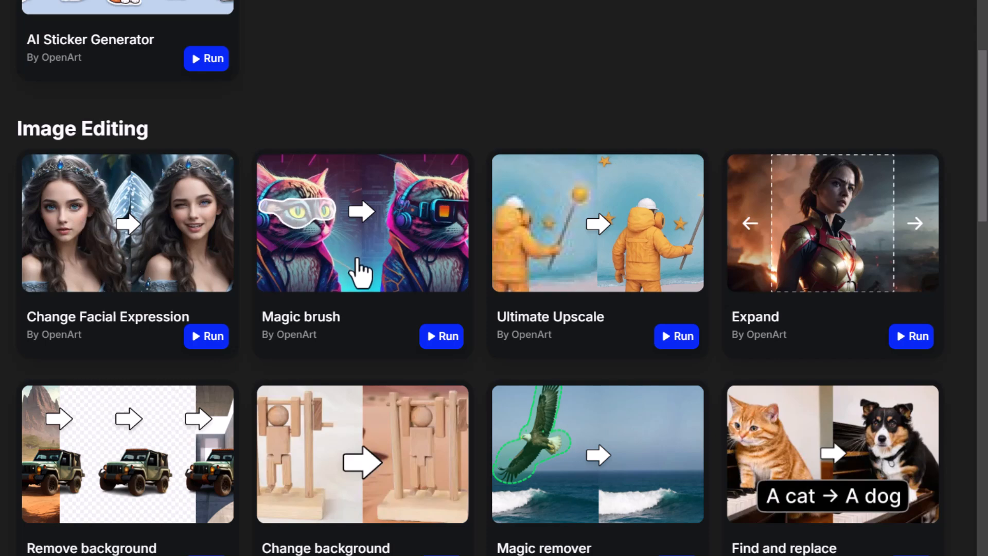
scroll(391, 278, down, 5)
scroll(242, 468, up, 15)
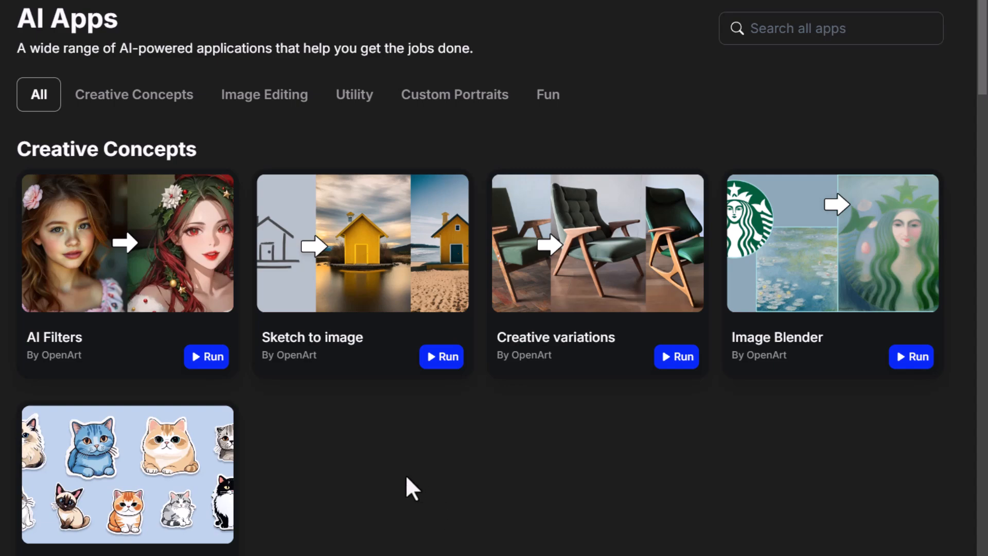
click(125, 247)
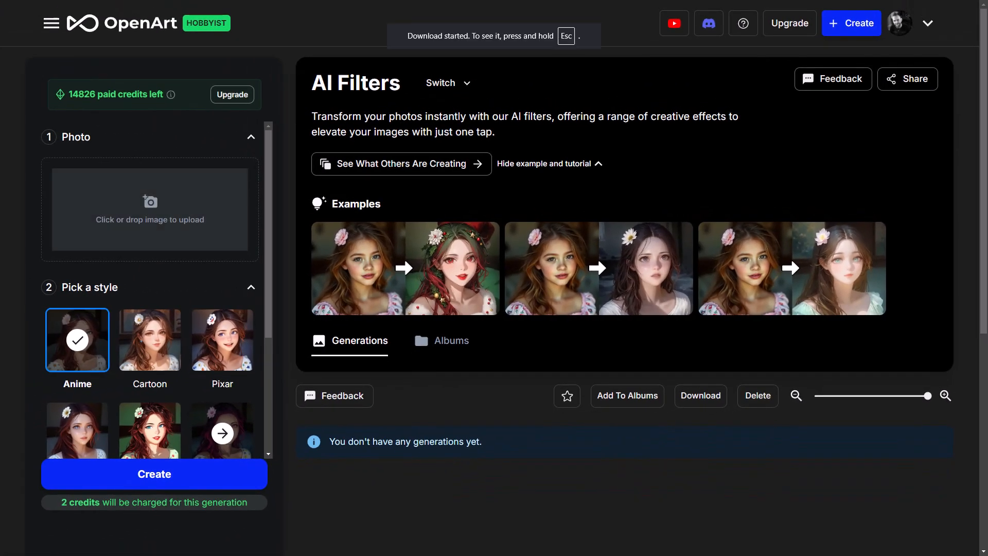
Step: Upload the portrait photo, try the Cartoon and Pixar styles and settle on the Anime style
drag(0, 131, 144, 191)
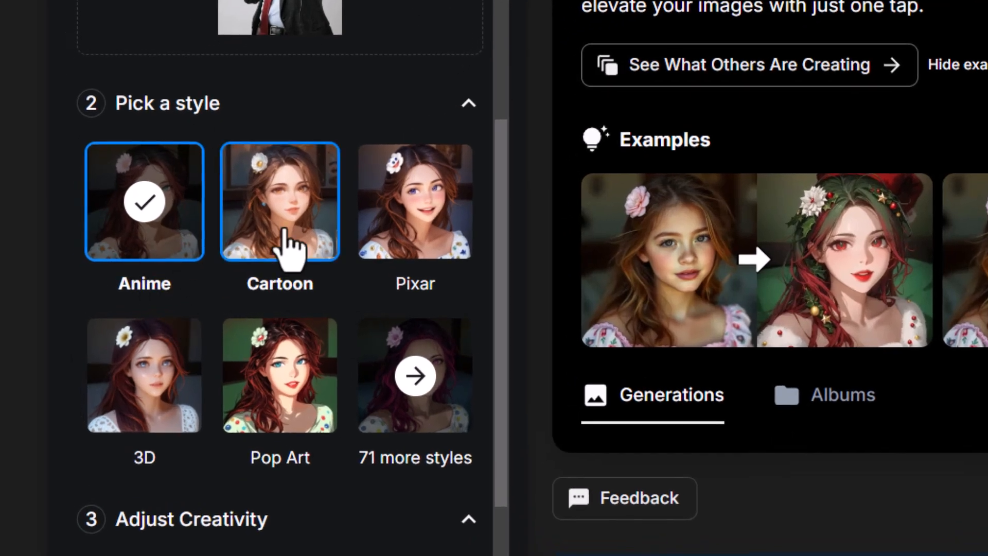
click(237, 246)
click(417, 229)
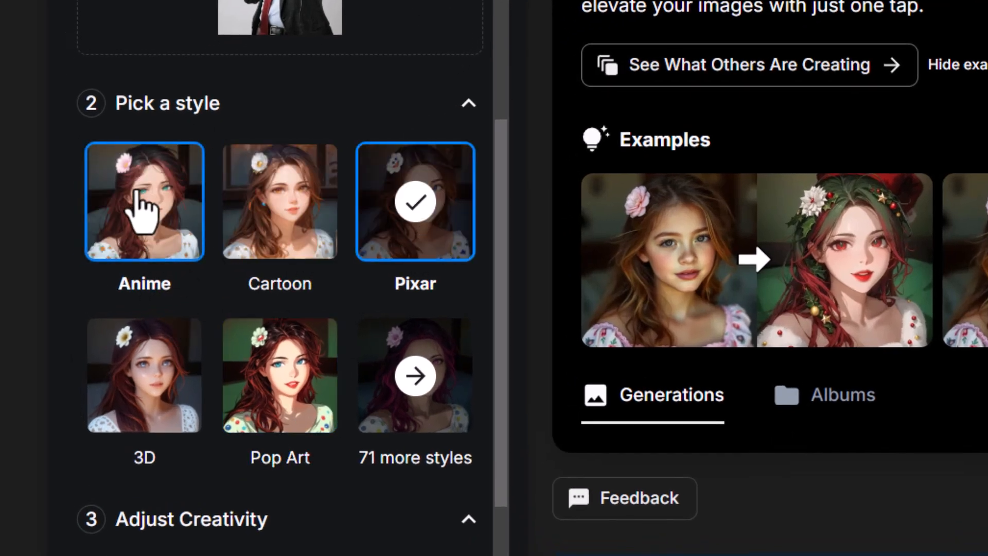
click(142, 206)
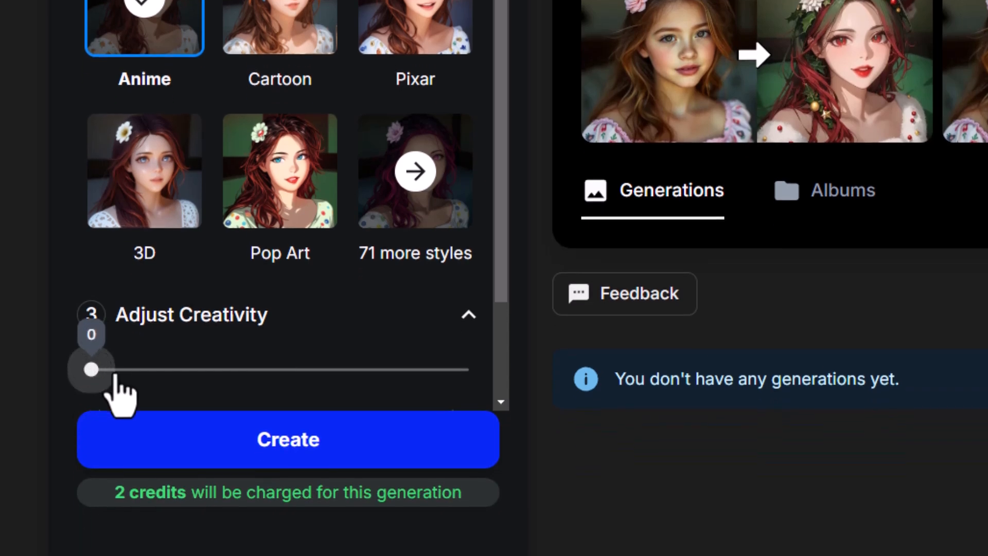
Step: Set the filter's creativity to 0.28
drag(90, 370, 197, 369)
scroll(175, 273, down, 3)
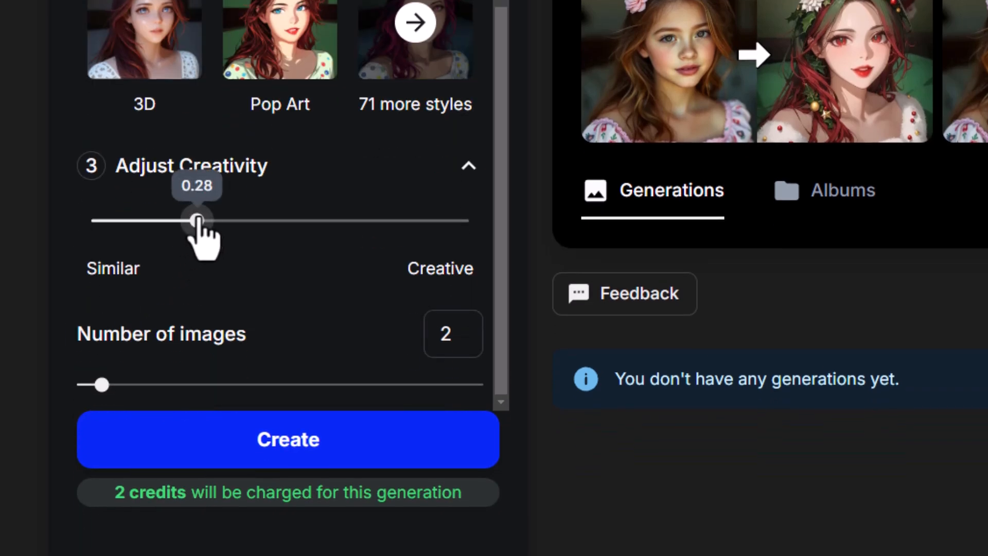
Step: Generate two Anime-style images from the portrait photo and view both results enlarged
scroll(203, 234, down, 3)
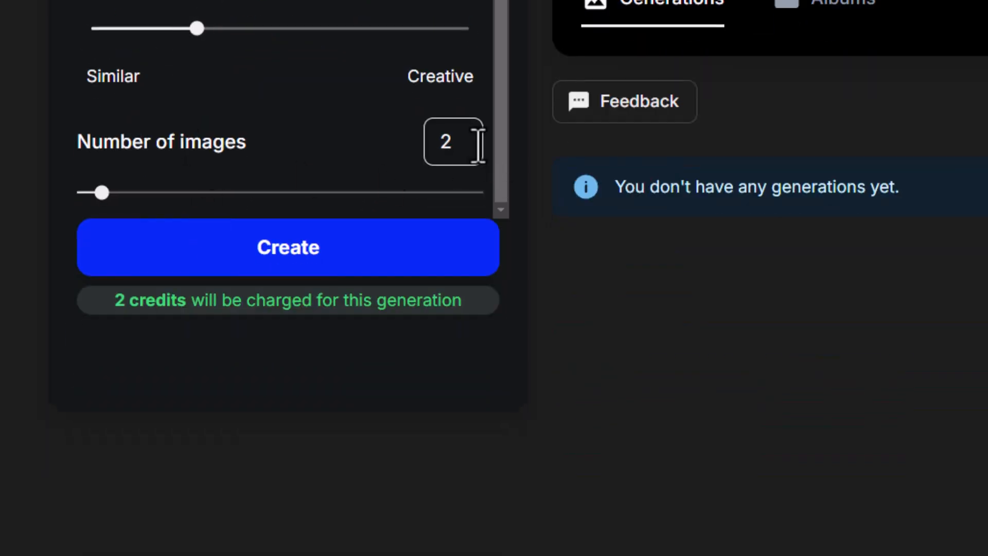
click(310, 257)
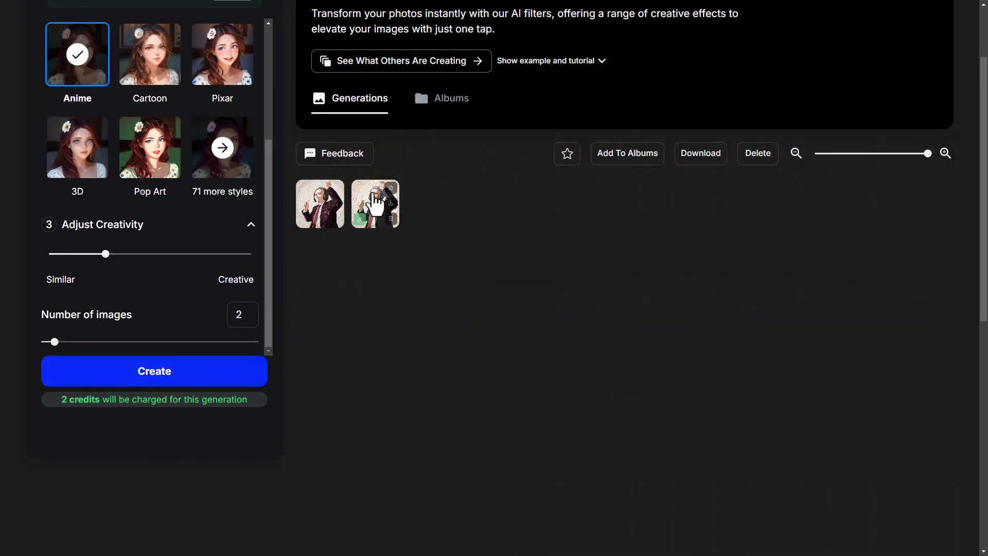
click(375, 203)
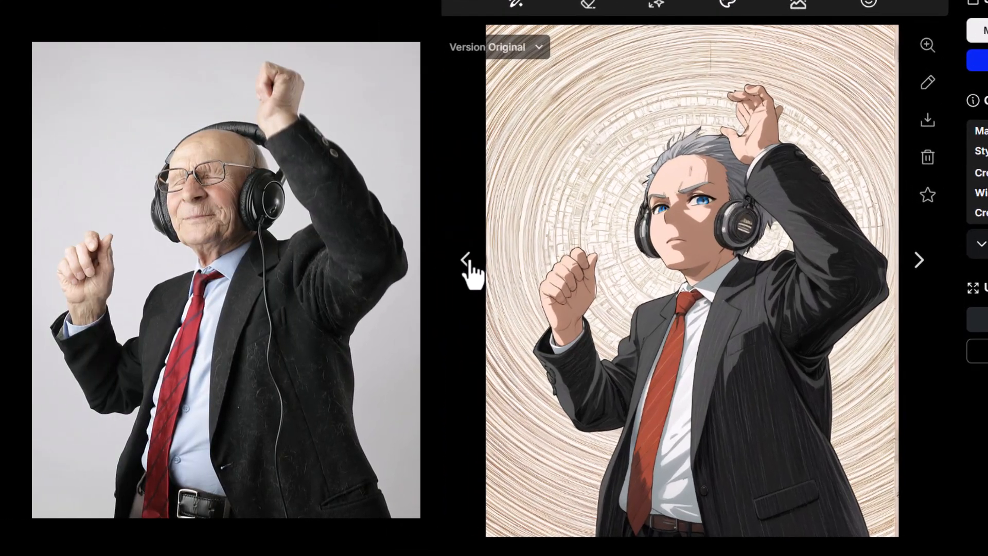
click(466, 261)
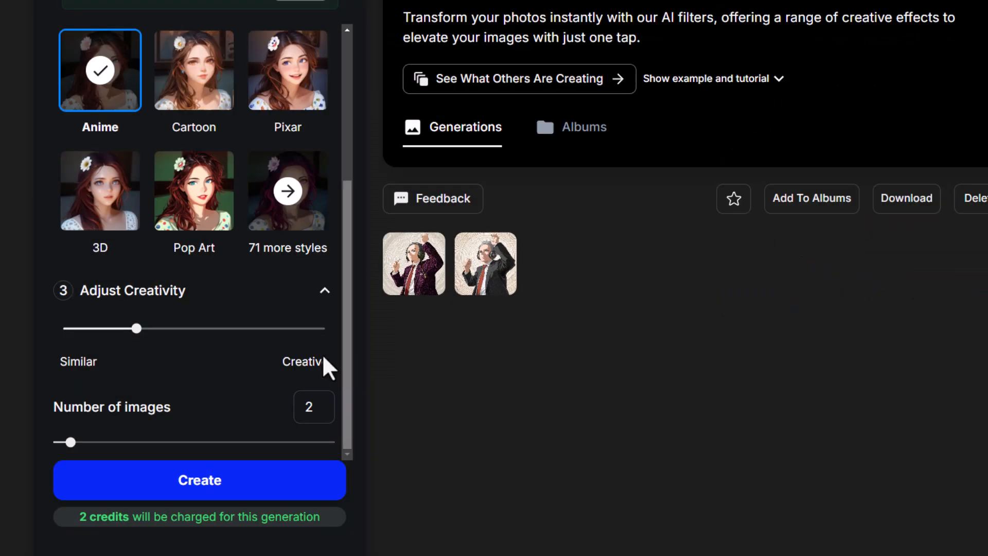
Step: Lower the filter's creativity to 0.11, switch to the Pixar style, generate the images and view both results enlarged
drag(136, 332, 97, 350)
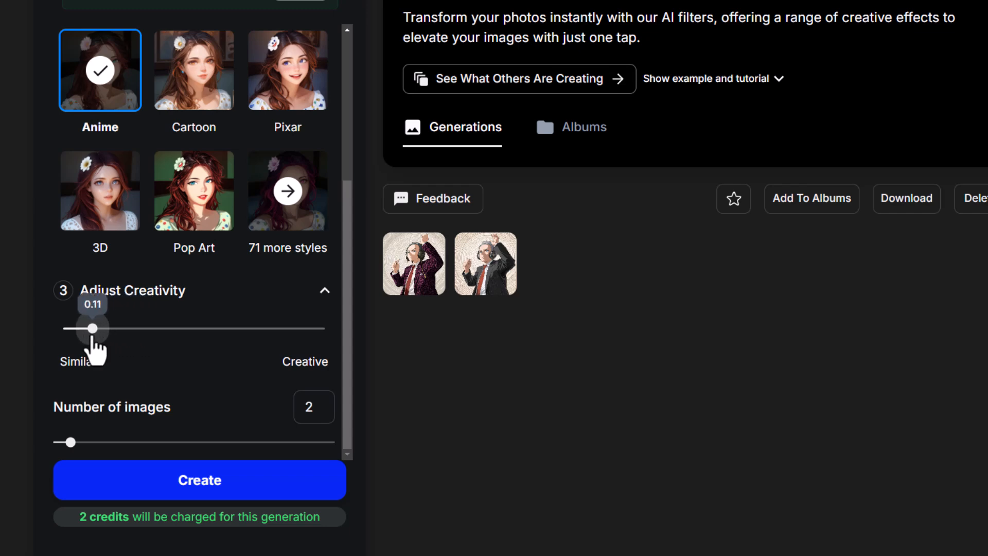
click(286, 75)
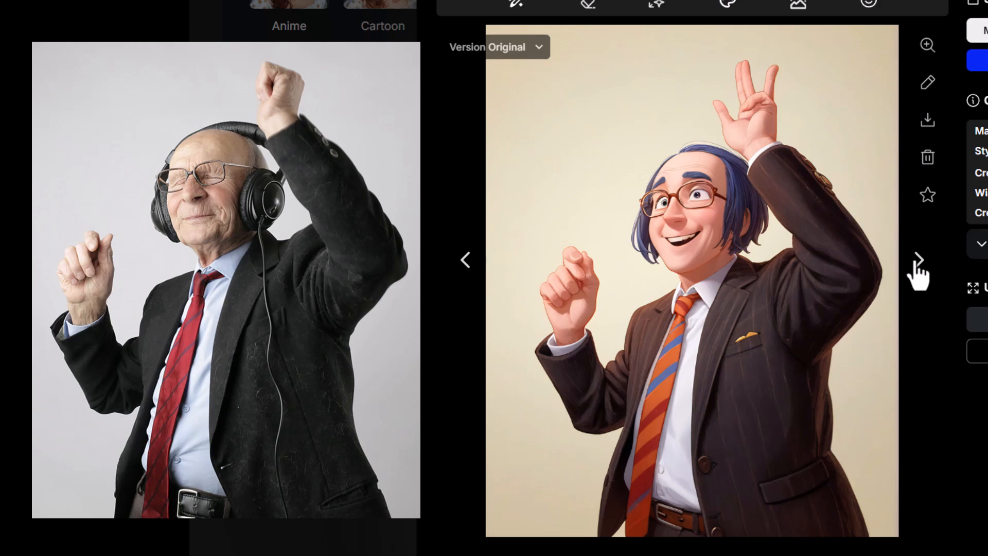
click(916, 261)
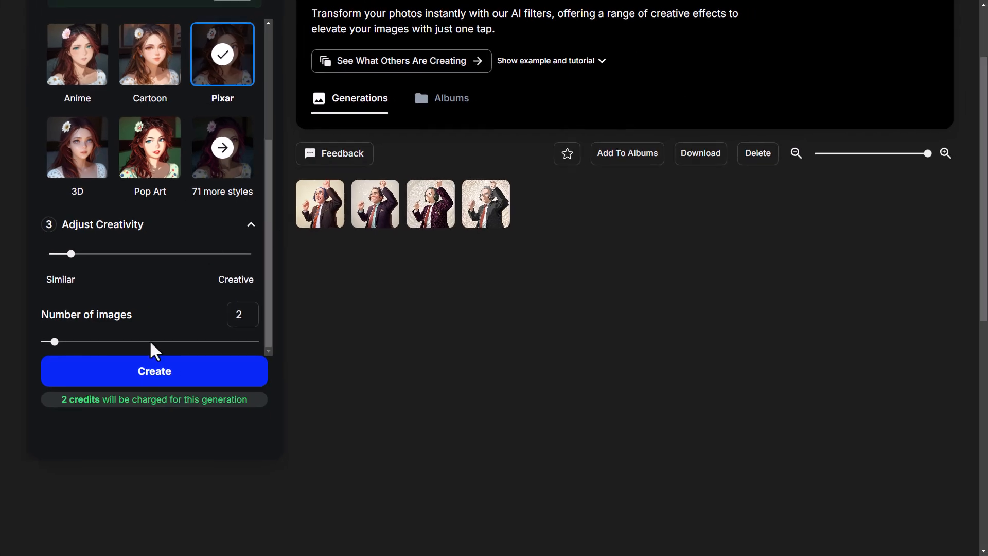
Step: Open the Sketch to image app from the AI Apps gallery and upload the Batman line drawing as the sketch
scroll(154, 329, up, 5)
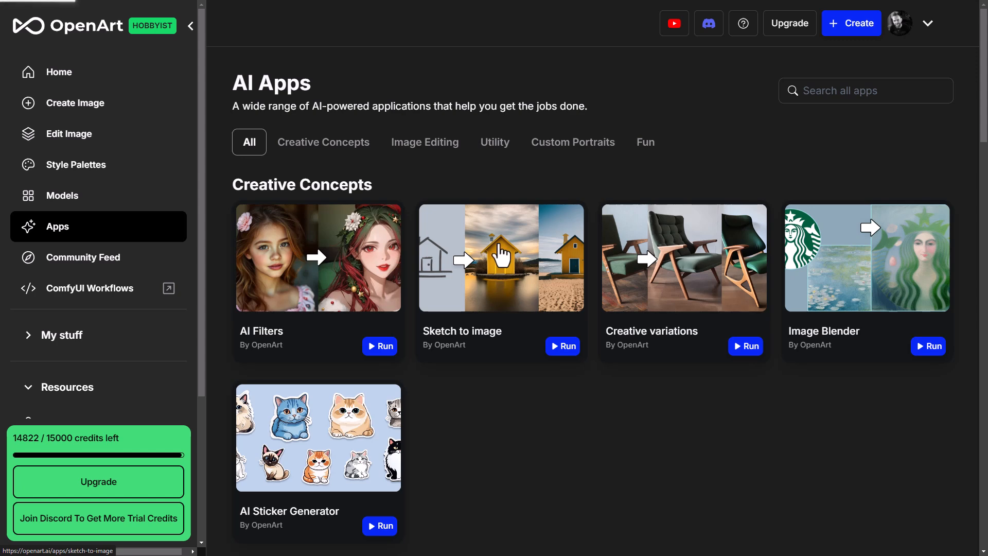
click(499, 255)
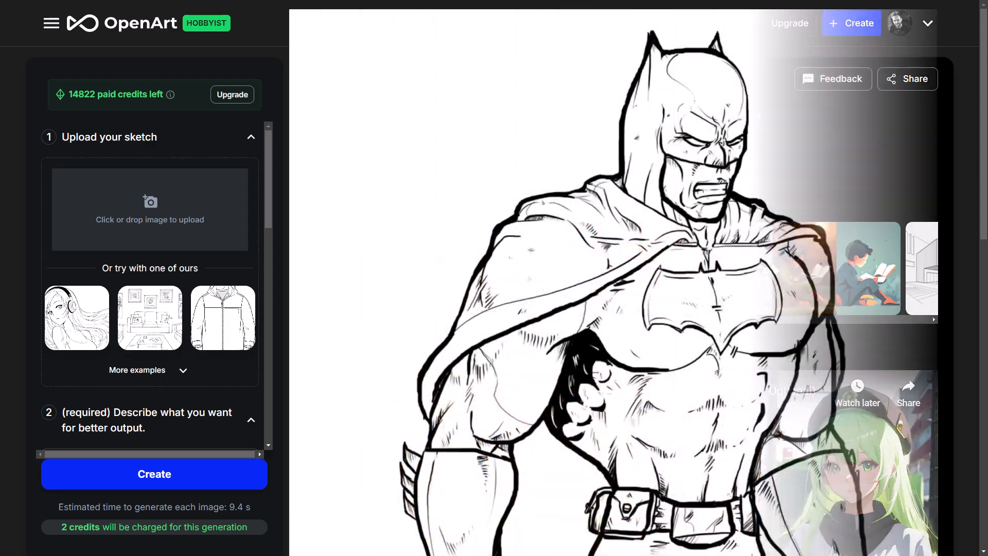
mouse_move(48, 164)
mouse_down()
mouse_move(143, 171)
mouse_move(170, 195)
mouse_up()
Step: Describe the sketch as "batman, unreal engine 3D render" and set the creativity to 0.73
scroll(247, 297, down, 5)
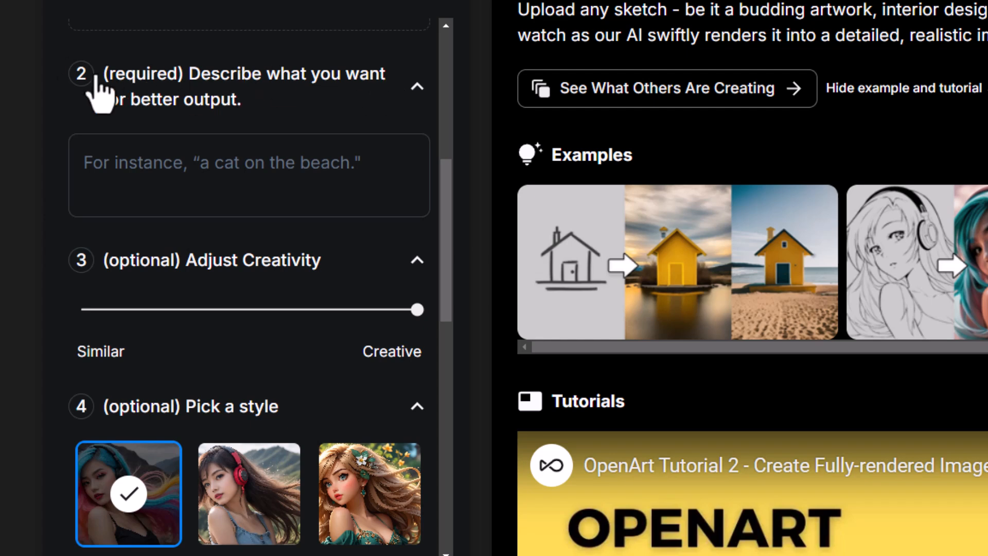
click(141, 159)
click(202, 168)
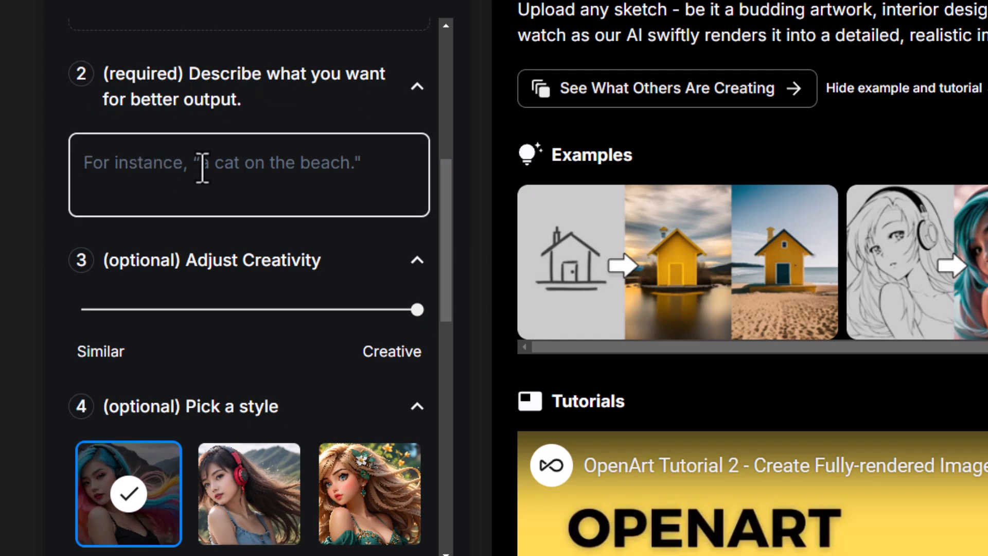
text(batman, unreal engine 3D render)
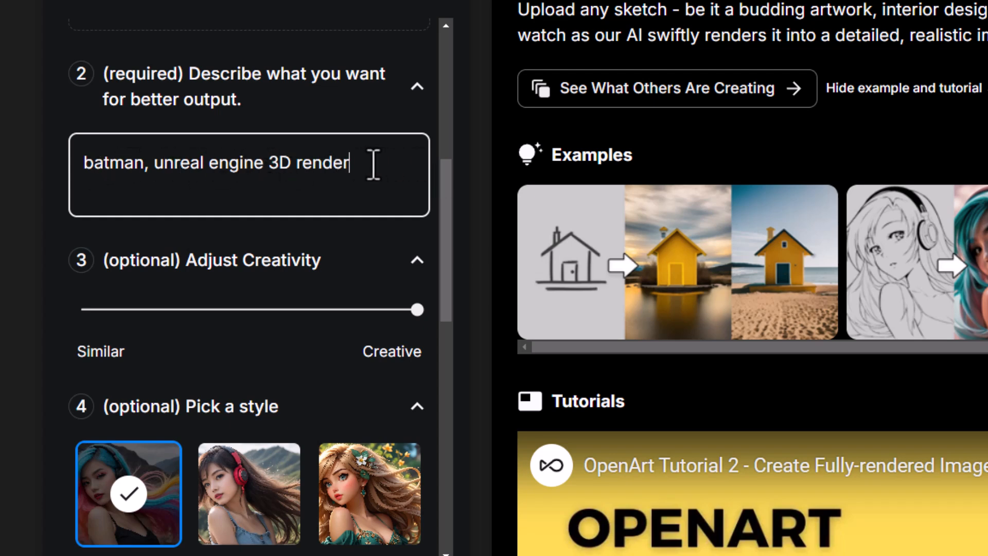
drag(422, 299, 324, 315)
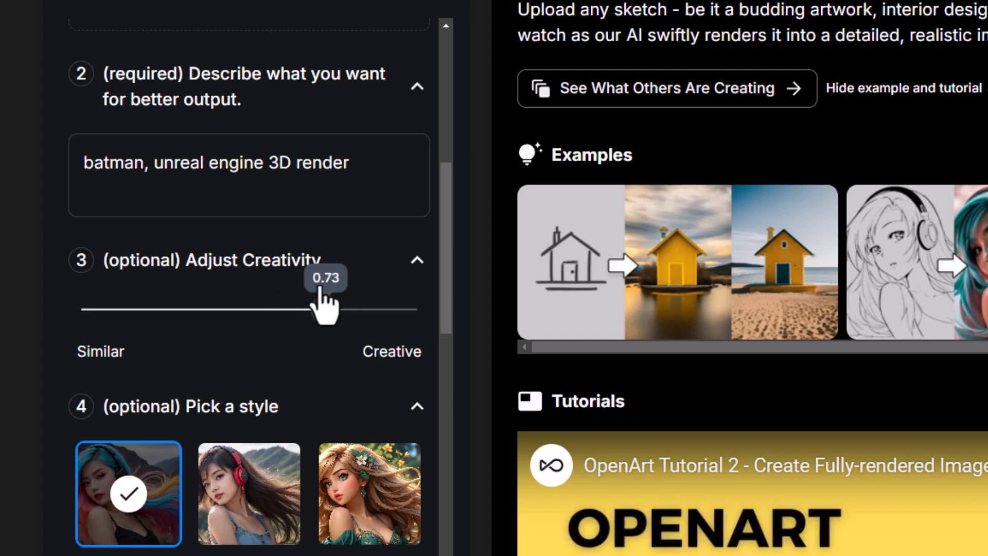
Step: Choose the 3D style for the sketch from the extended style list
scroll(324, 304, down, 5)
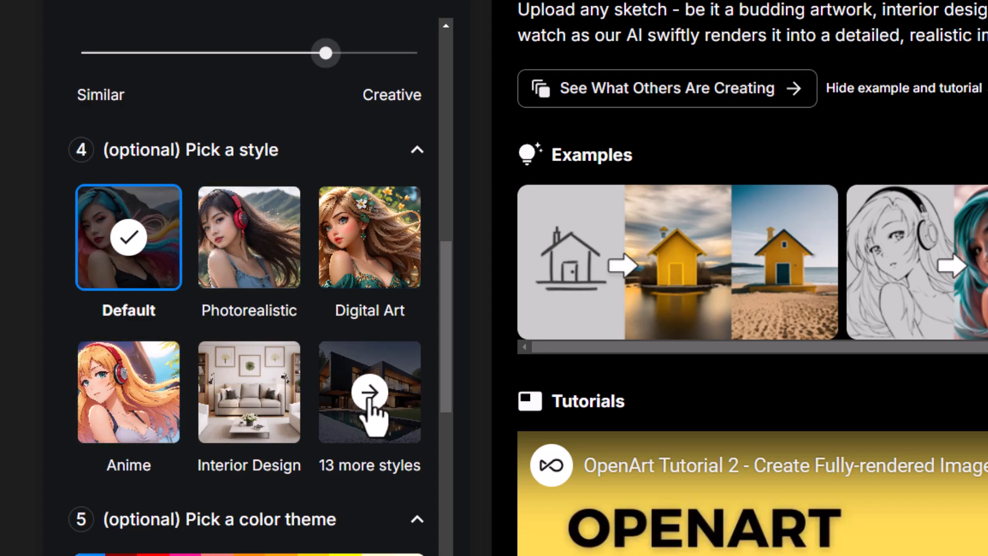
click(371, 398)
scroll(276, 335, up, 4)
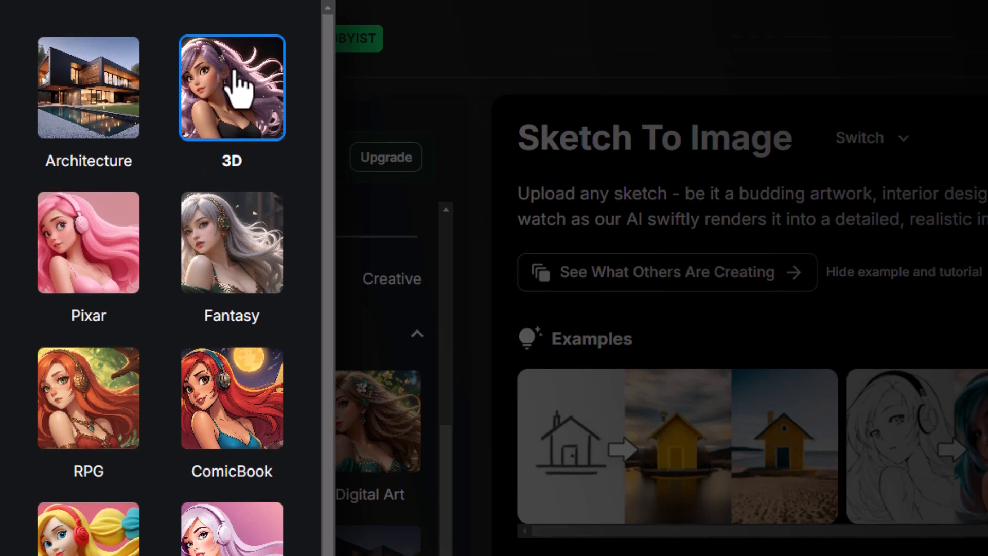
click(236, 87)
Step: Generate two images from the Batman sketch without a color theme or style reference, and view the results enlarged
scroll(221, 463, down, 10)
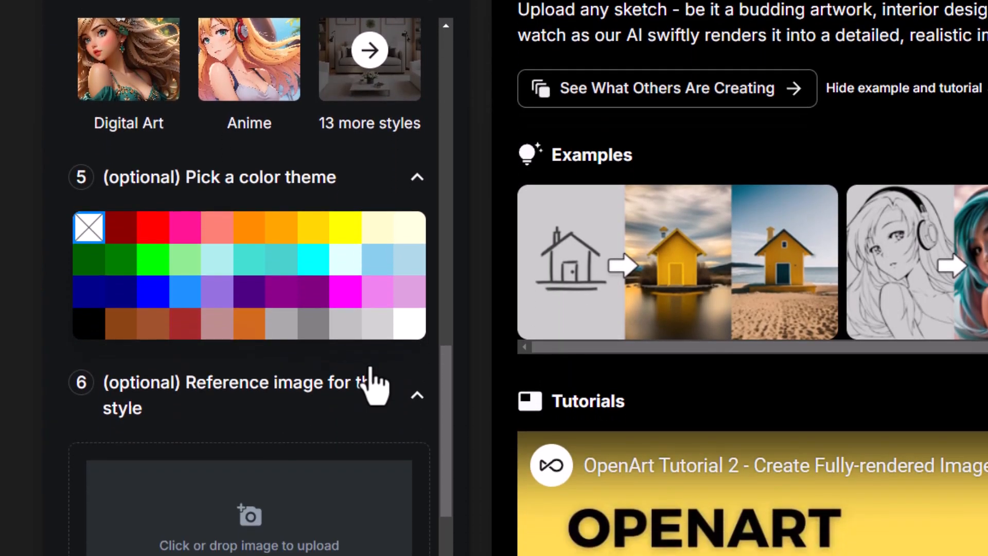
scroll(114, 302, down, 3)
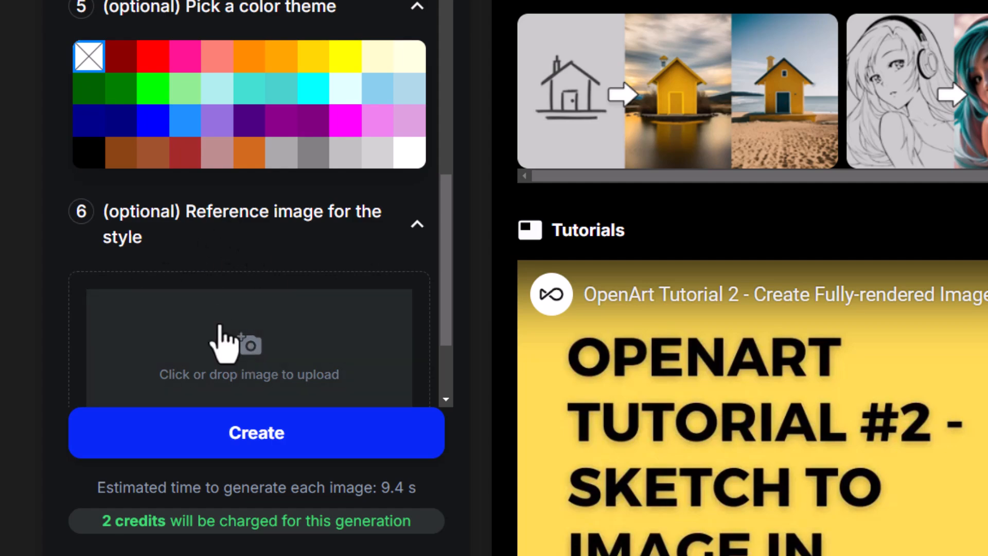
scroll(231, 330, down, 3)
scroll(236, 218, down, 3)
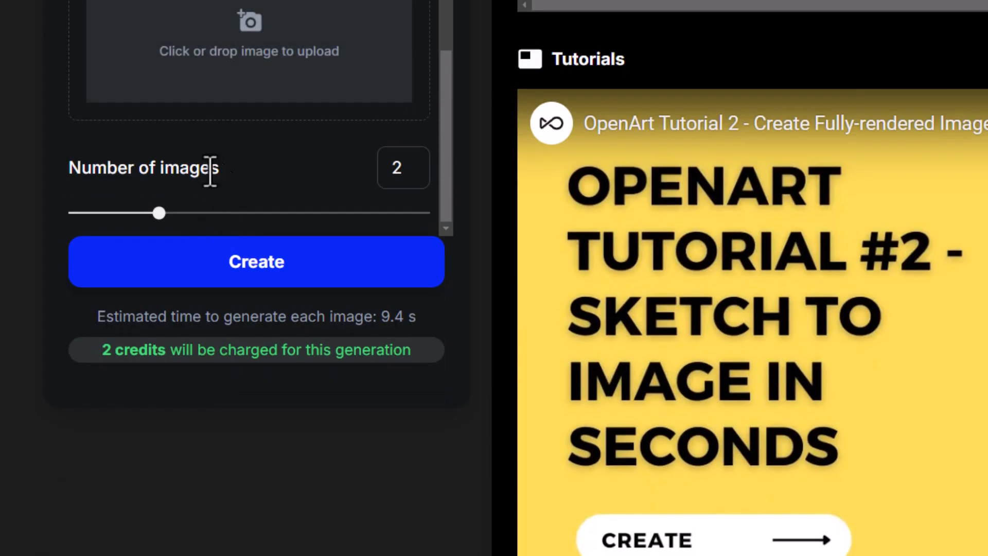
click(269, 277)
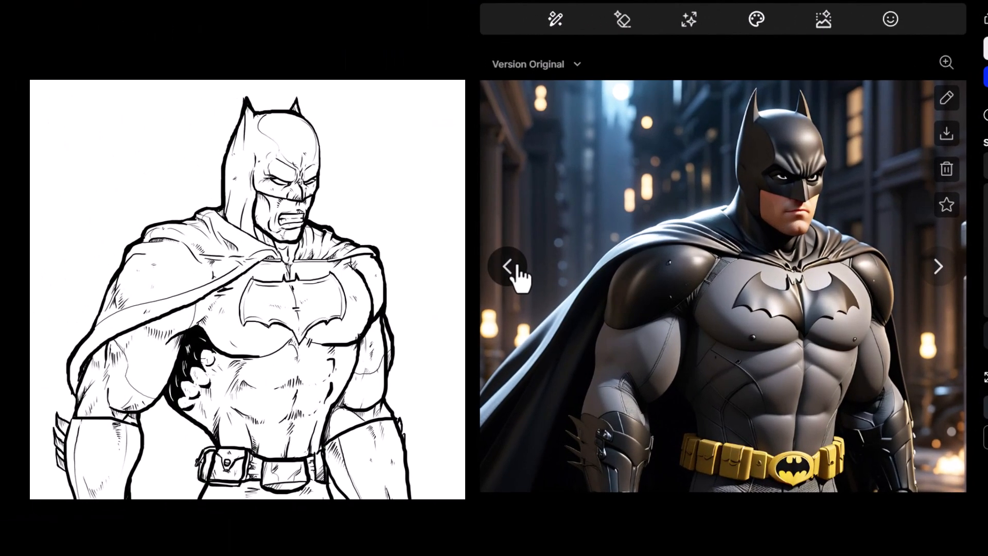
click(517, 268)
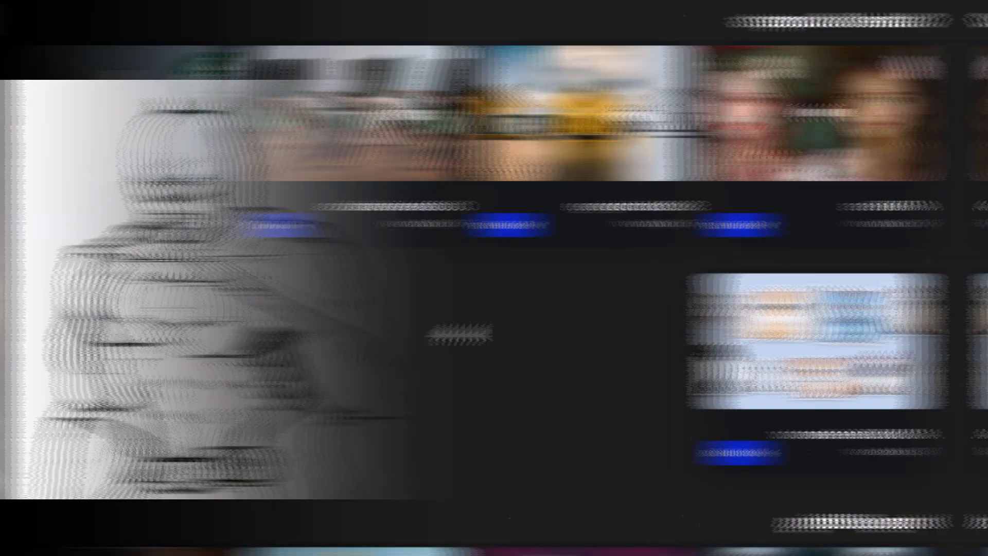
Step: Look through the Image Editing, Utility, Custom Portraits and Fun apps in the AI Apps gallery
scroll(812, 155, down, 7)
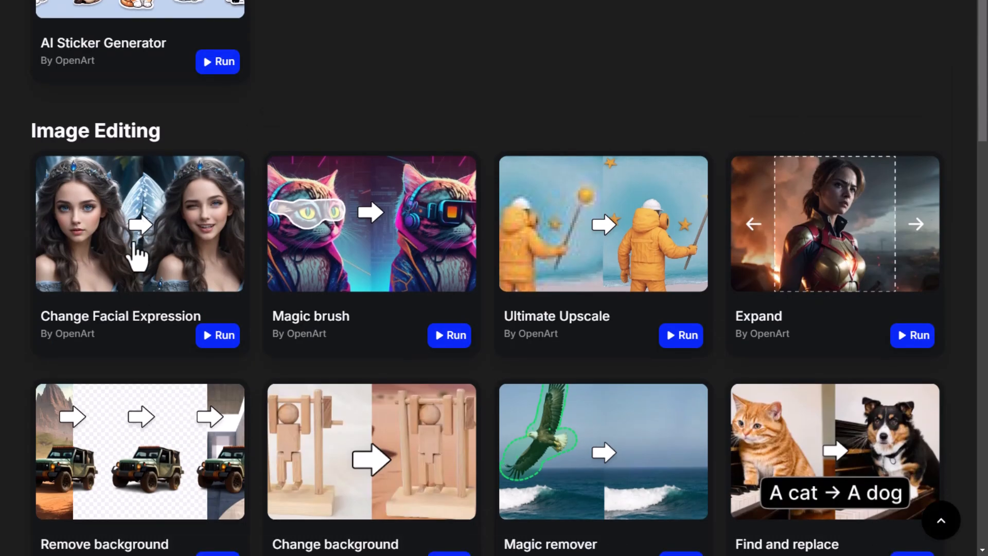
scroll(454, 254, down, 3)
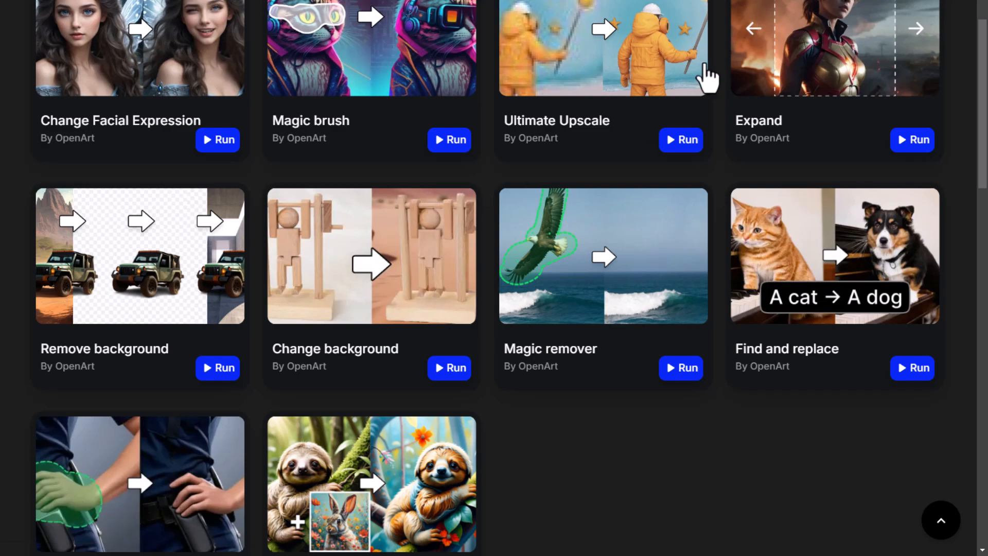
scroll(166, 261, down, 2)
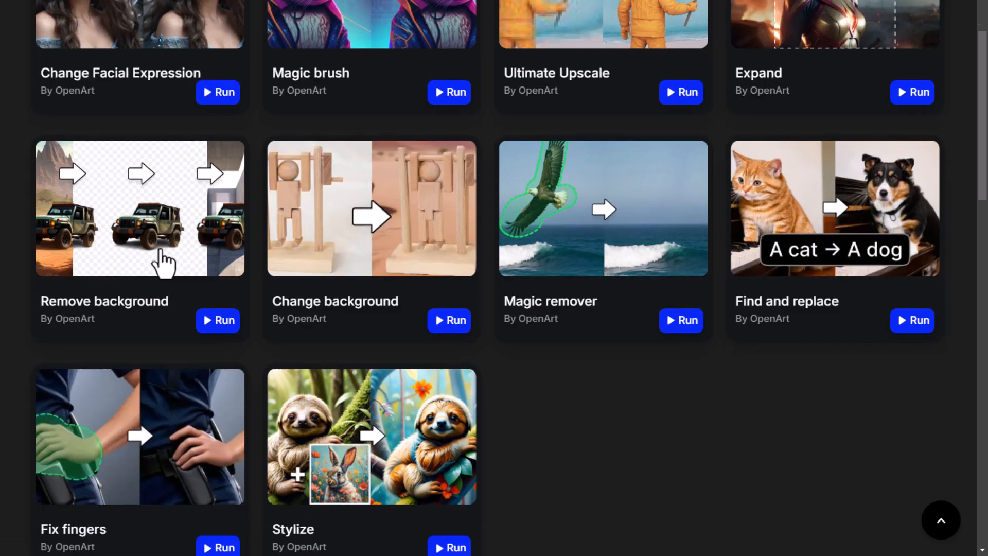
scroll(296, 342, down, 4)
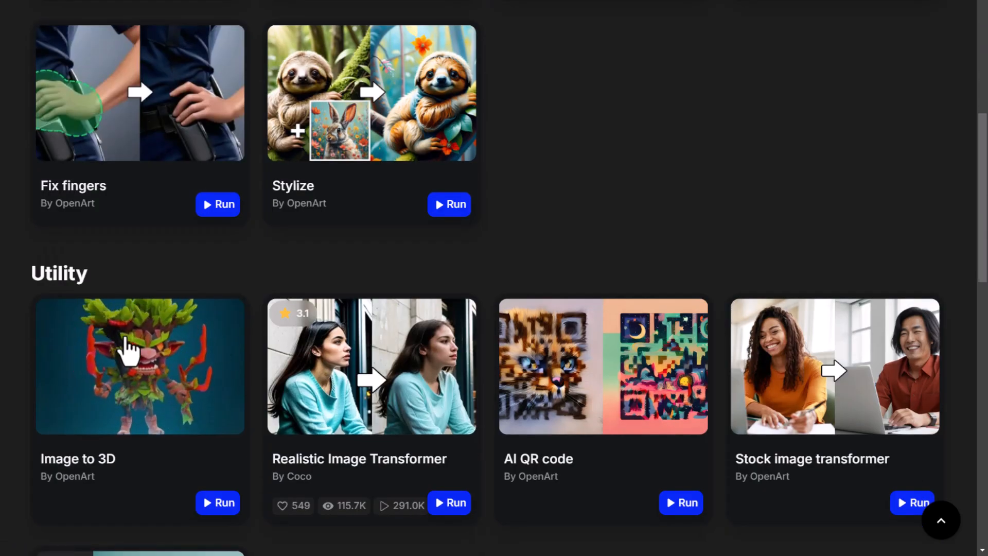
scroll(87, 329, down, 4)
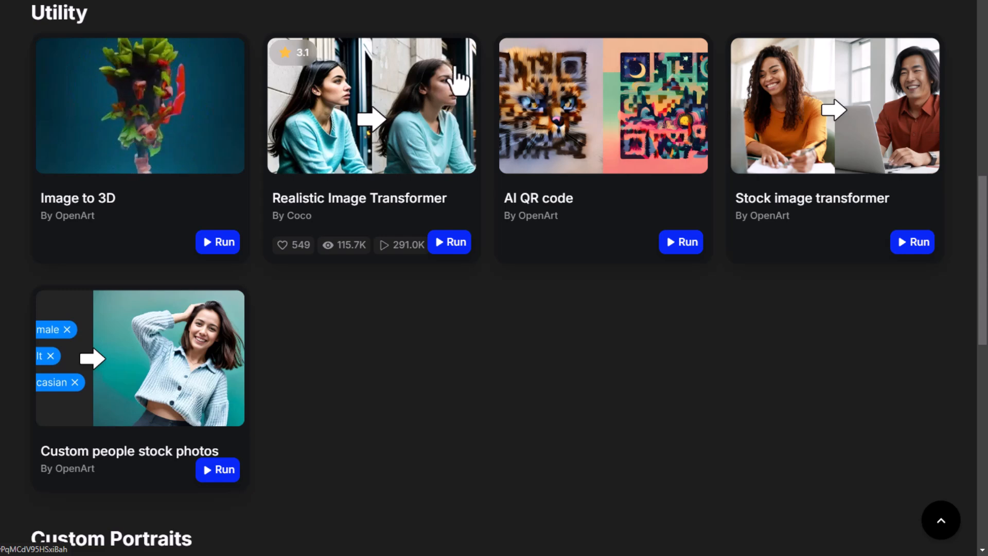
scroll(483, 223, down, 3)
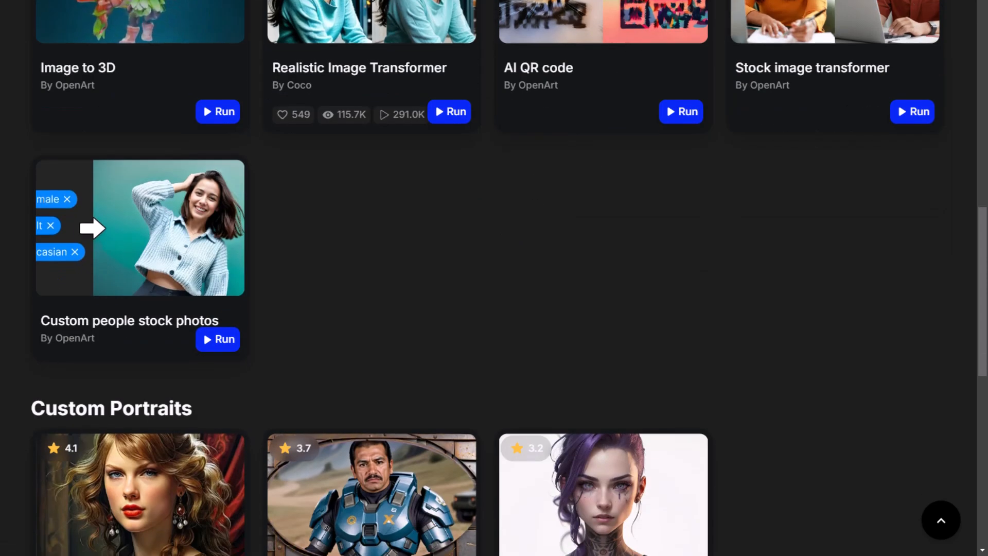
scroll(278, 346, down, 15)
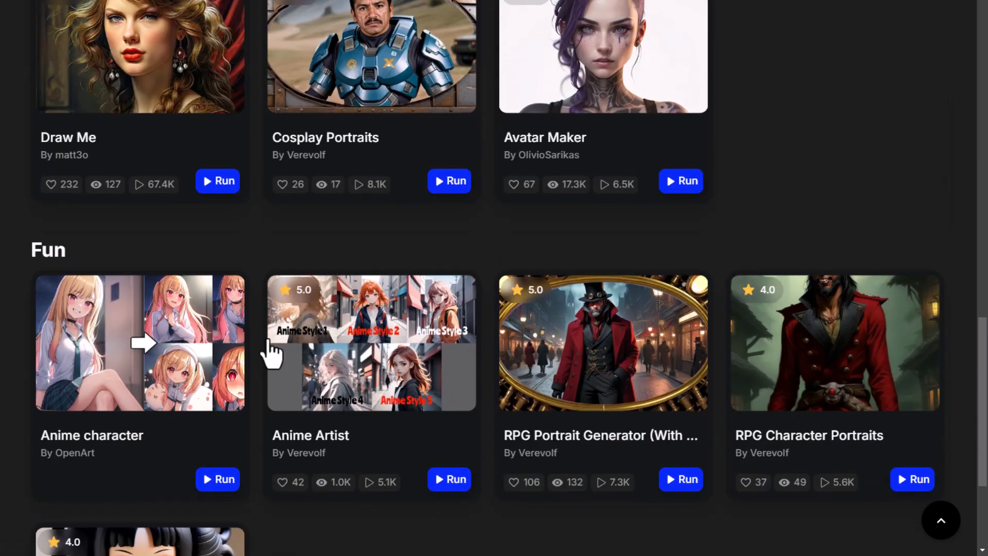
scroll(268, 341, up, 15)
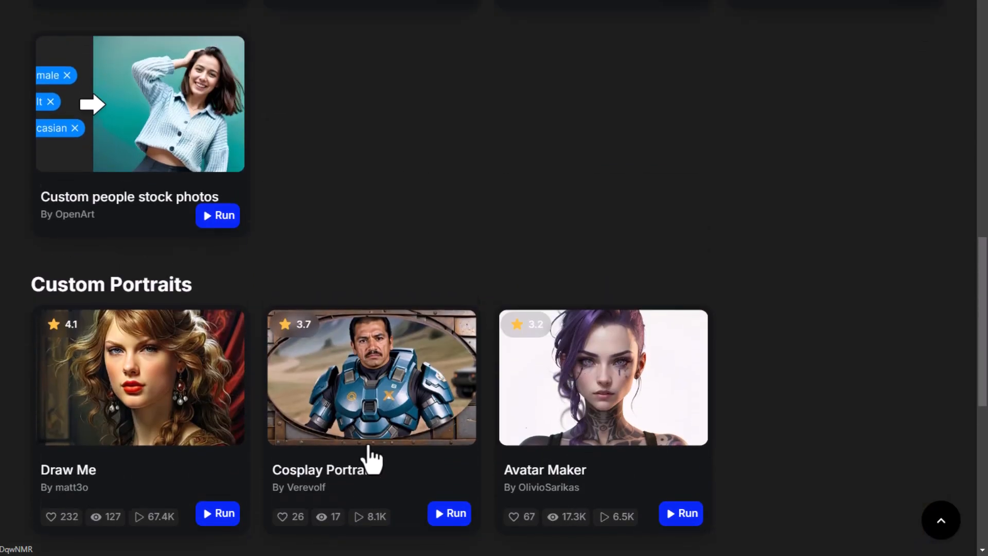
scroll(431, 402, up, 9)
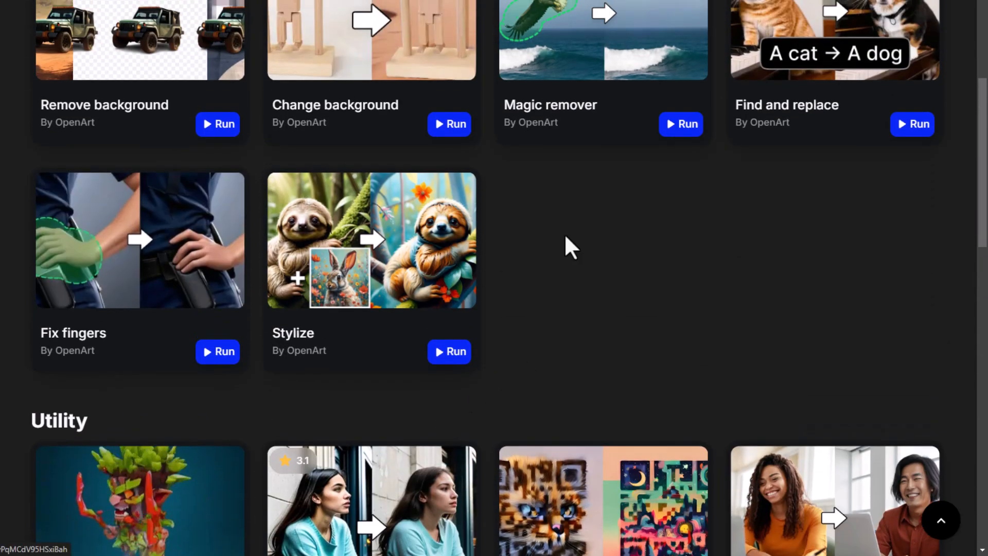
Step: Open the Stylize app, add the muscular fighter illustration to the canvas and dismiss the pro tip
click(382, 220)
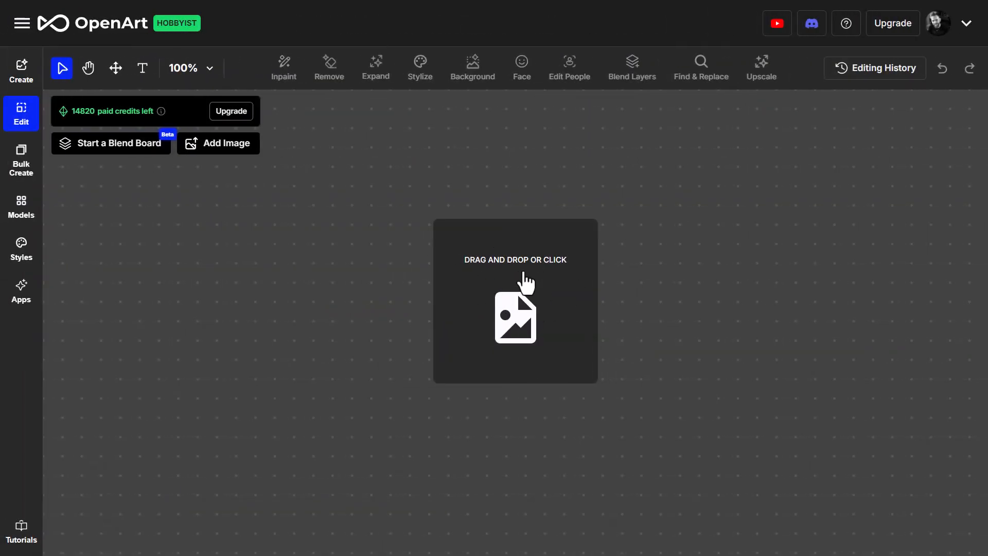
drag(93, 151, 520, 330)
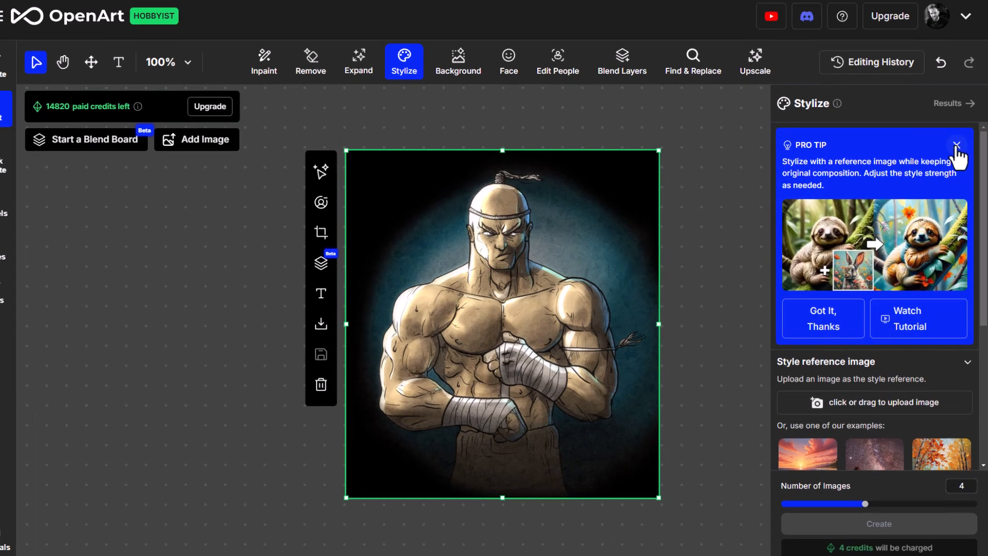
click(957, 148)
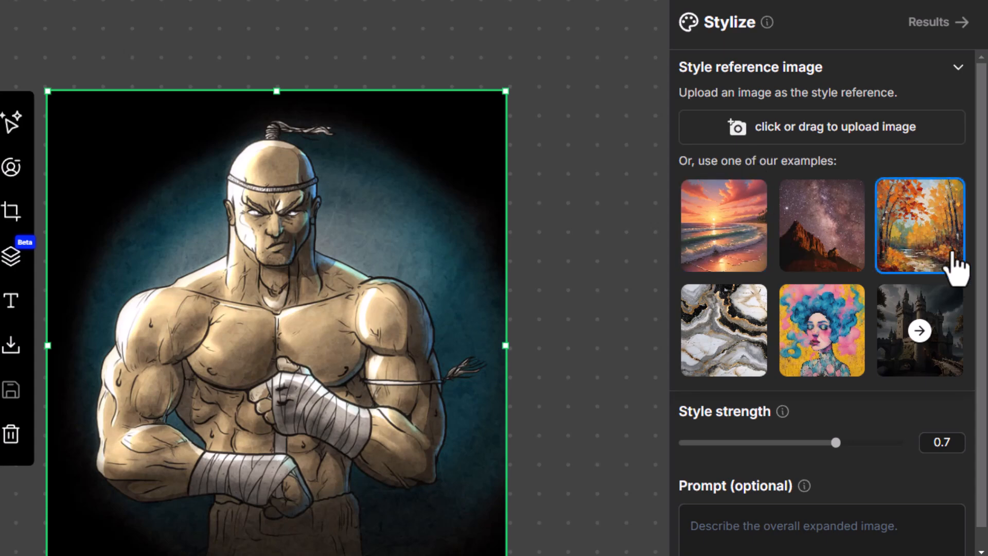
Step: Set the example portrait of the blue-haired woman as the style reference and browse the full set of example images
click(823, 301)
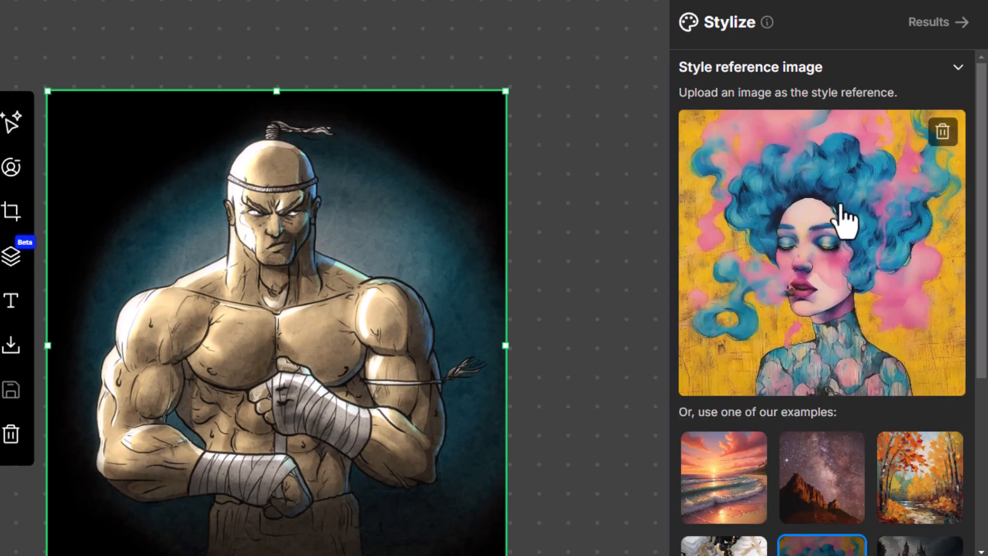
scroll(836, 211, down, 5)
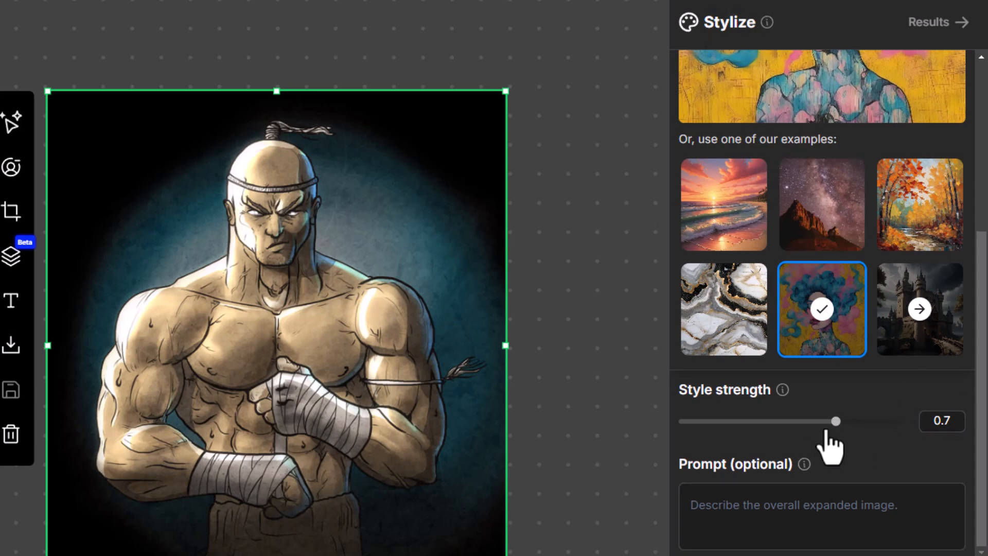
scroll(831, 448, up, 3)
click(919, 464)
scroll(895, 479, down, 3)
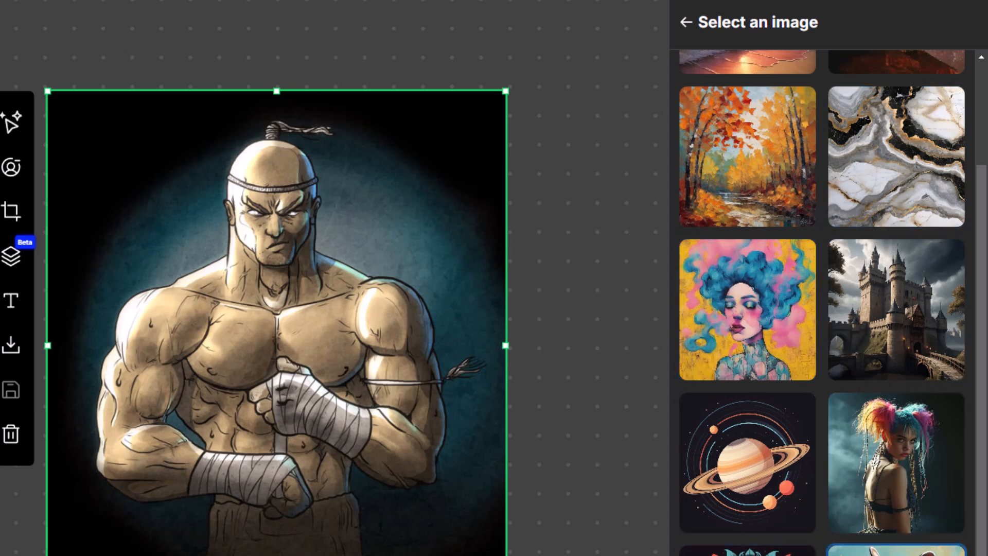
scroll(942, 154, up, 3)
click(687, 23)
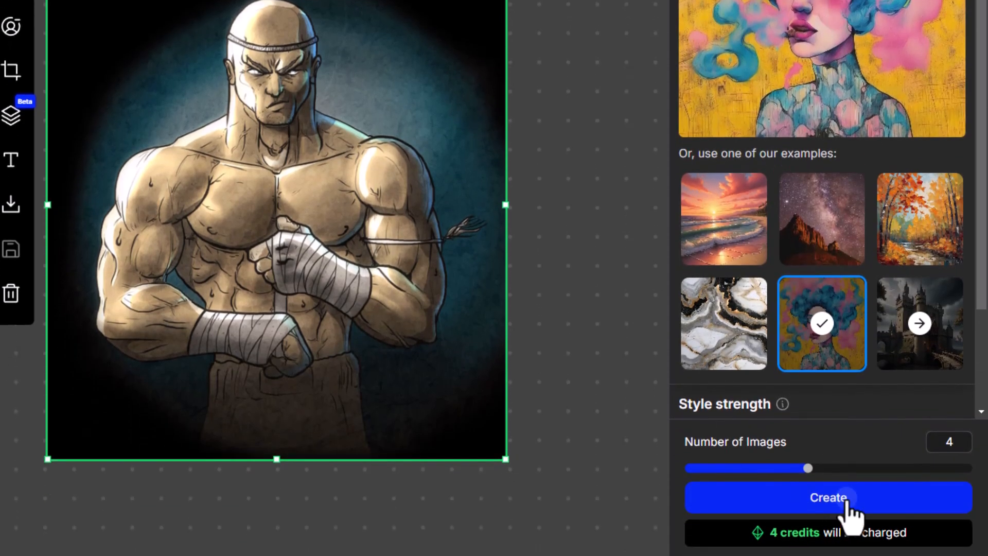
Step: Generate four stylized versions of the fighter at 0.7 style strength and look through the results
click(848, 498)
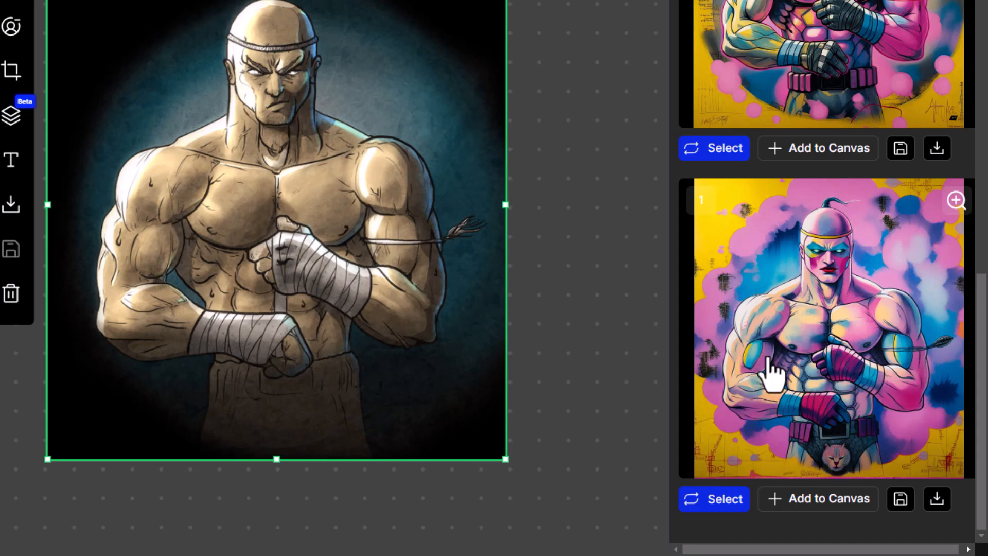
scroll(772, 370, up, 8)
scroll(771, 411, up, 7)
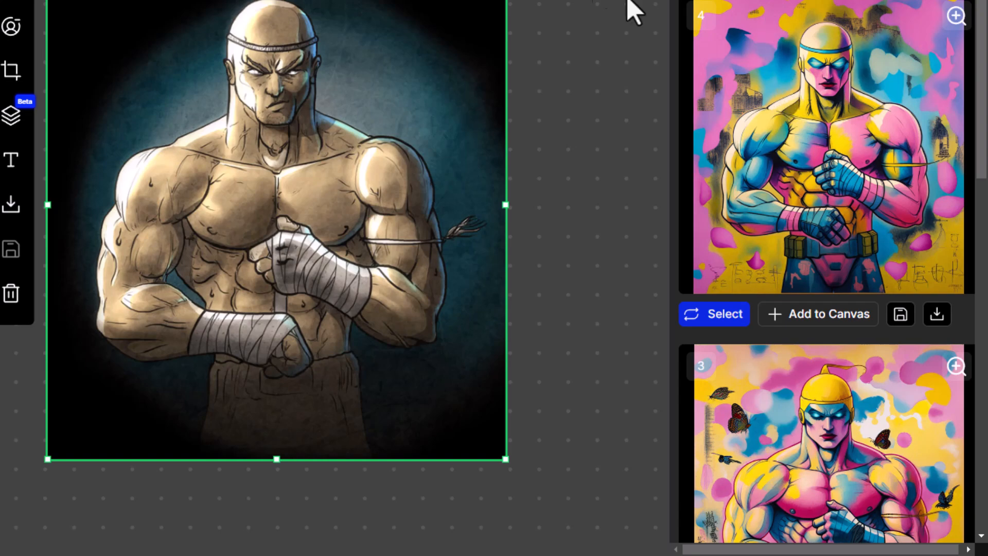
Step: Save the four stylized fighter images to the generation history
click(901, 315)
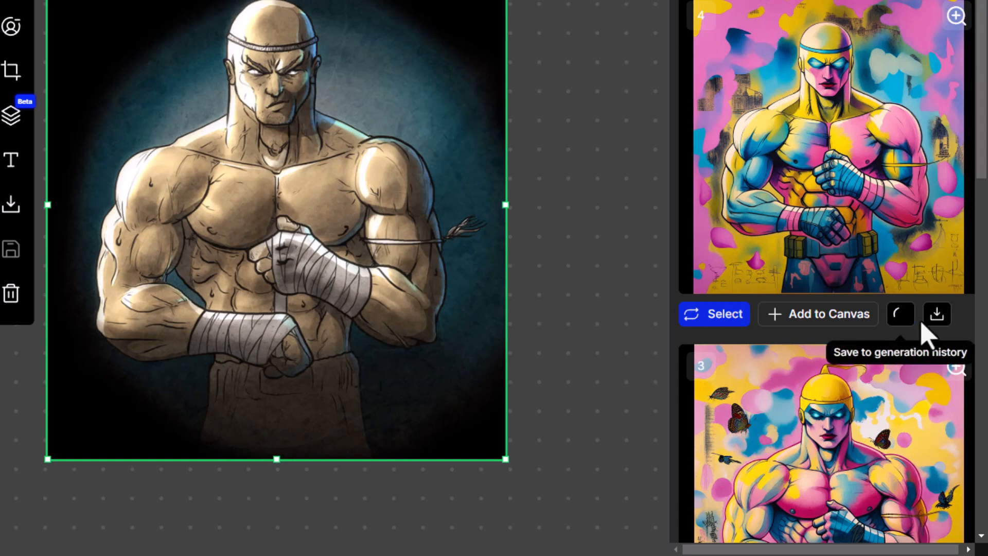
scroll(889, 350, down, 4)
click(904, 358)
scroll(906, 362, down, 6)
click(900, 239)
scroll(901, 246, down, 1)
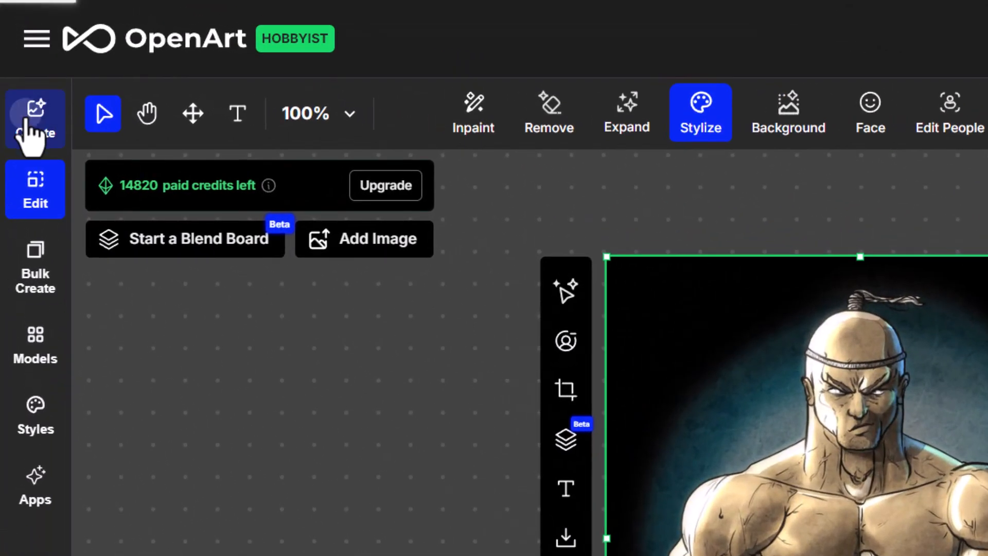
Step: Select all images in the generation history and download them as openart-download-images.zip to the my generations folder
click(27, 123)
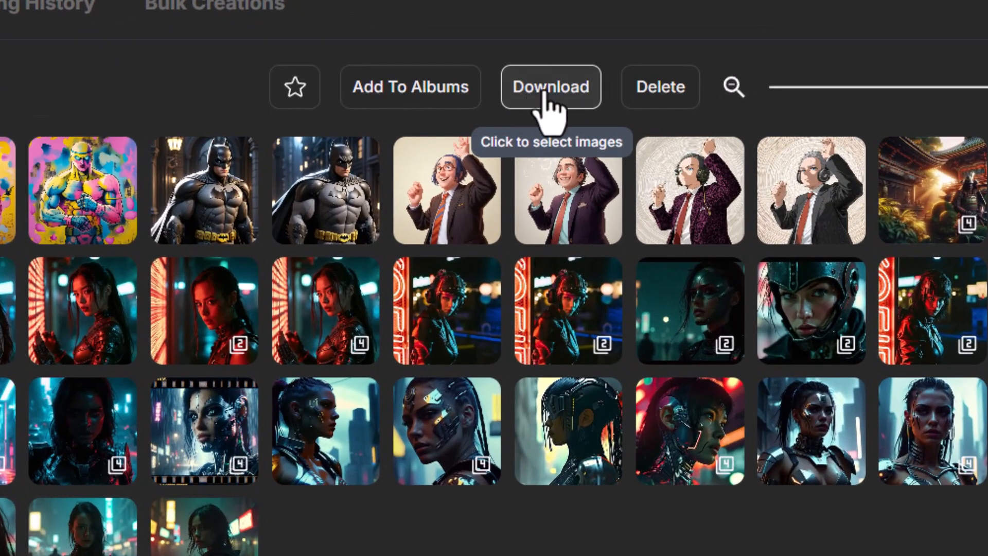
click(546, 92)
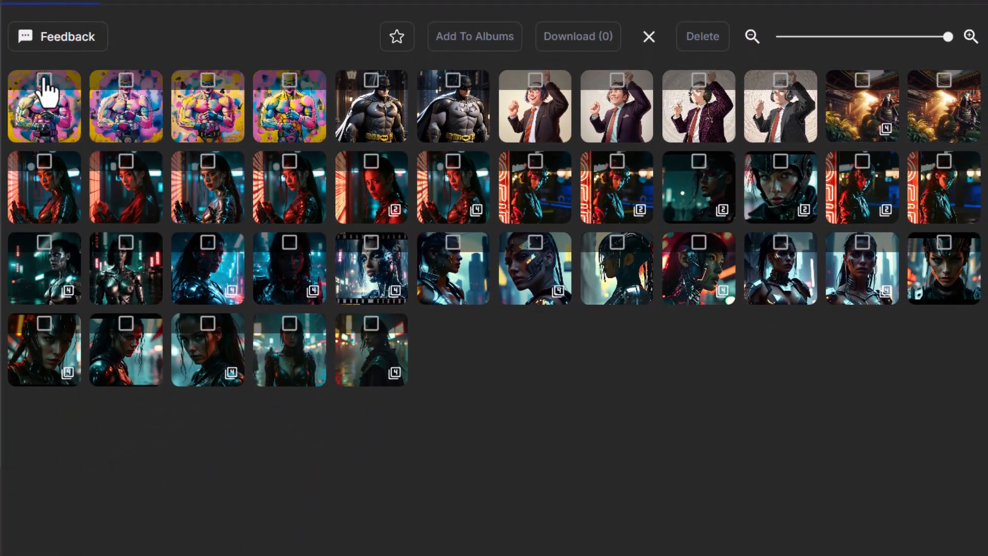
click(44, 80)
click(126, 81)
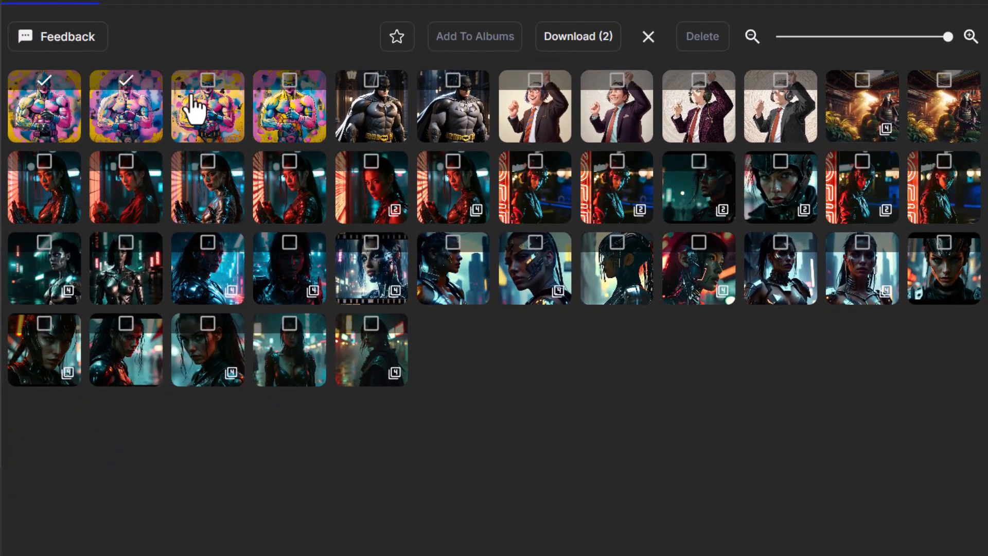
shift+click(291, 175)
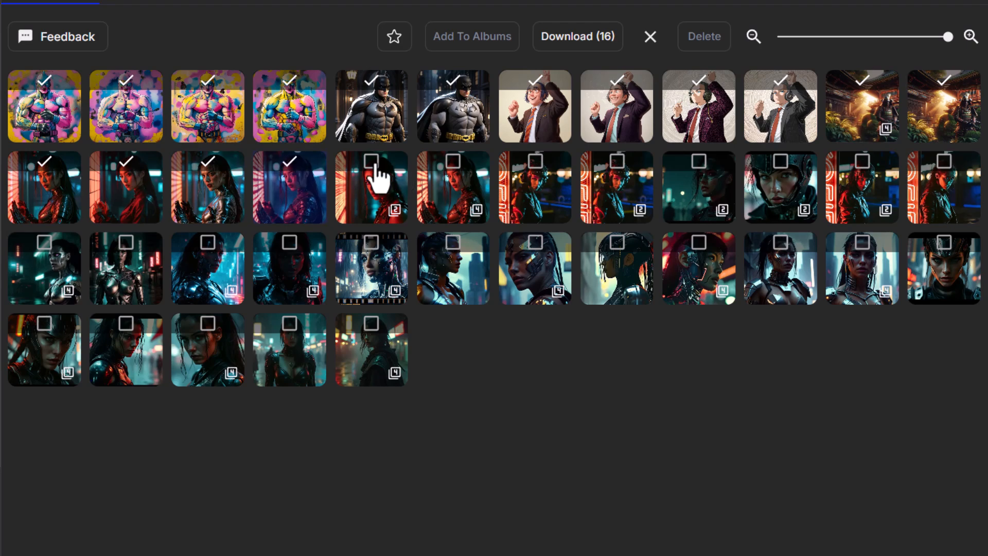
shift+click(378, 332)
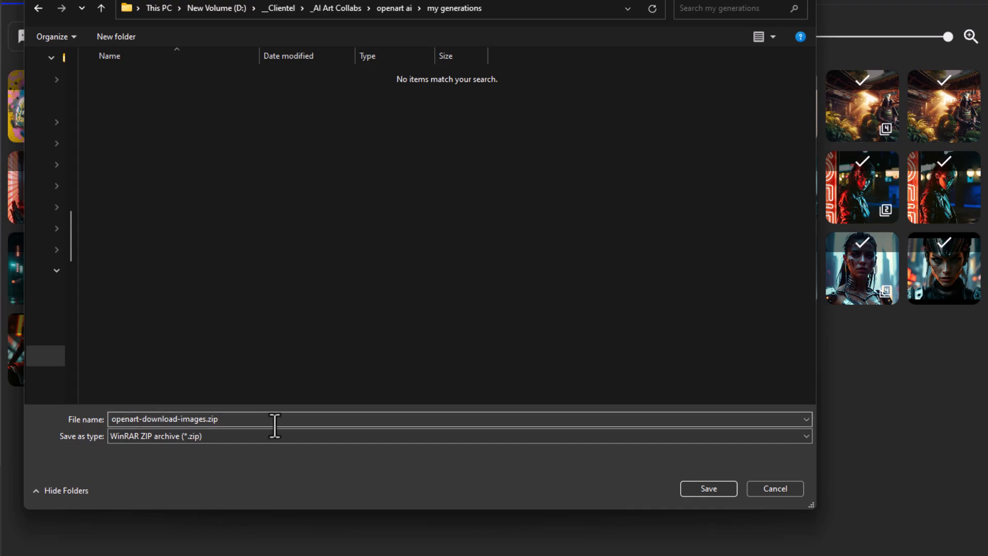
click(709, 488)
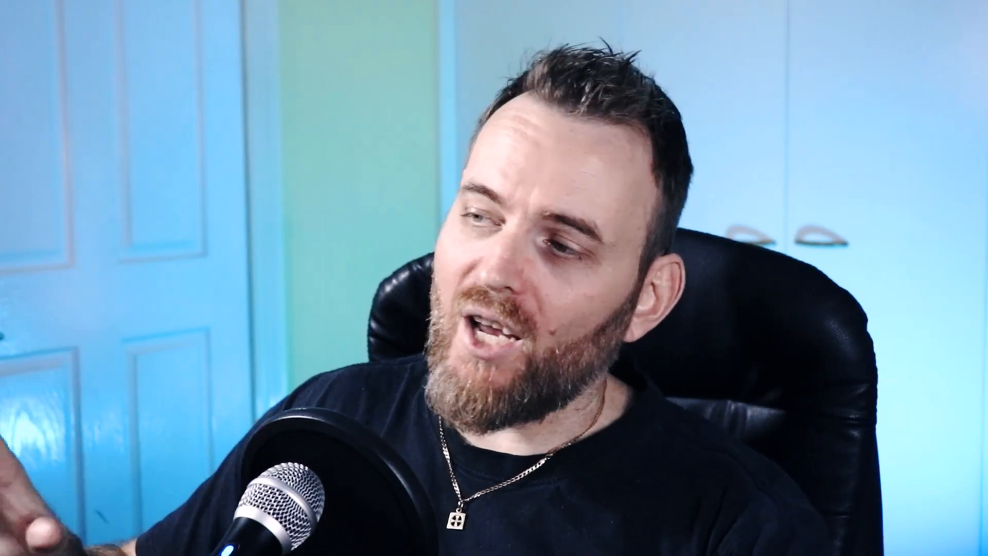